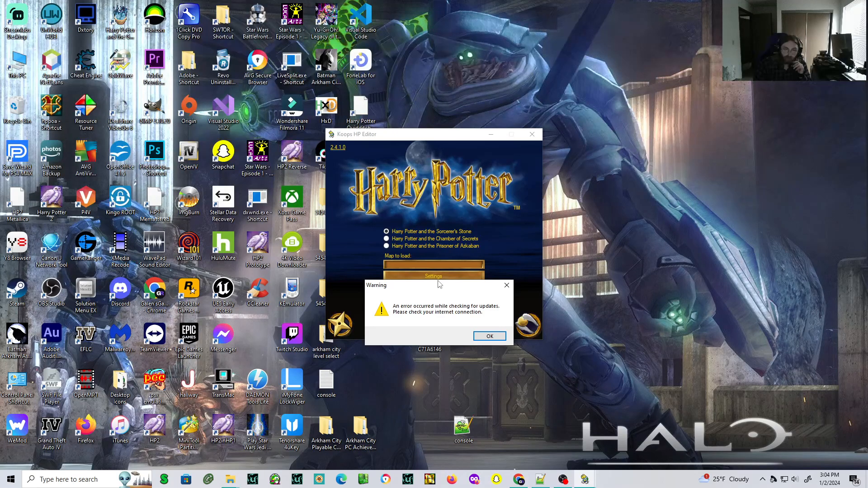
Dismiss the warning about the failed update check
{"action": "left_click_drag", "start_coordinate": [412, 287], "coordinate": [389, 231]}
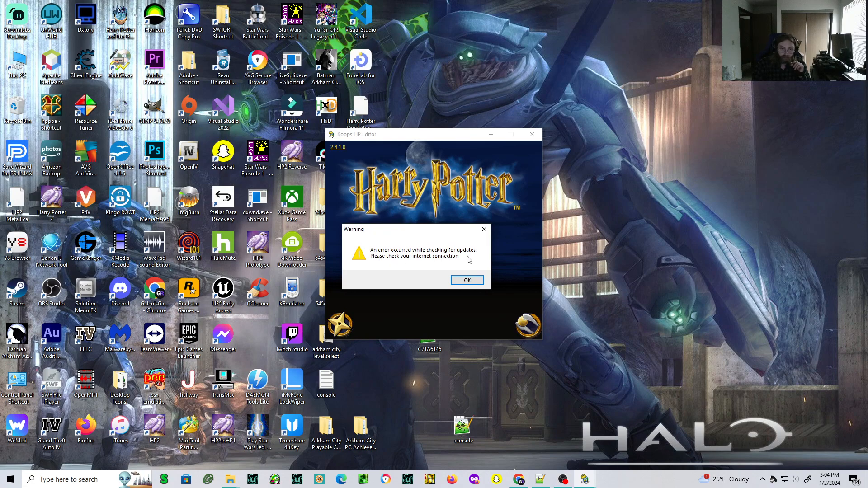
{"action": "left_click", "coordinate": [468, 281]}
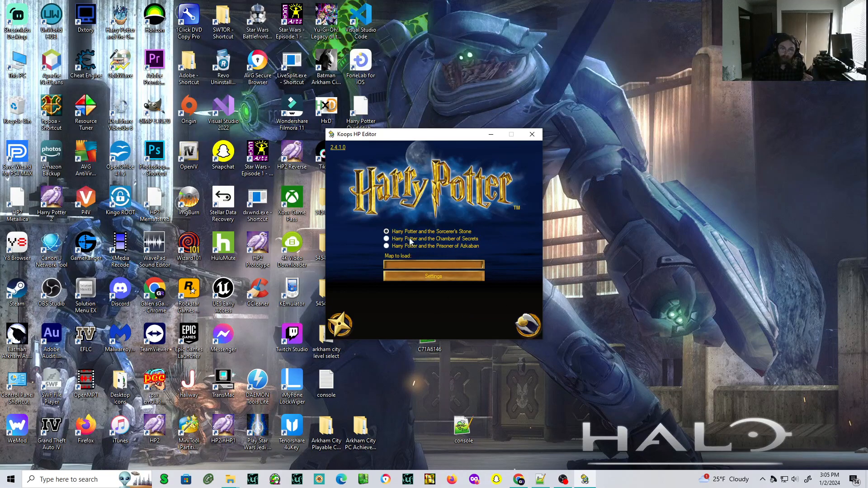
{"action": "left_click", "coordinate": [424, 265]}
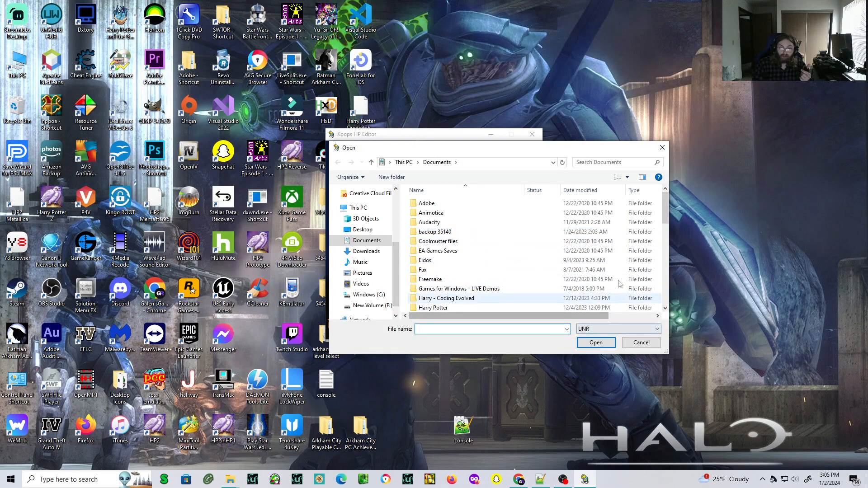
{"action": "left_click_drag", "start_coordinate": [668, 205], "coordinate": [669, 290]}
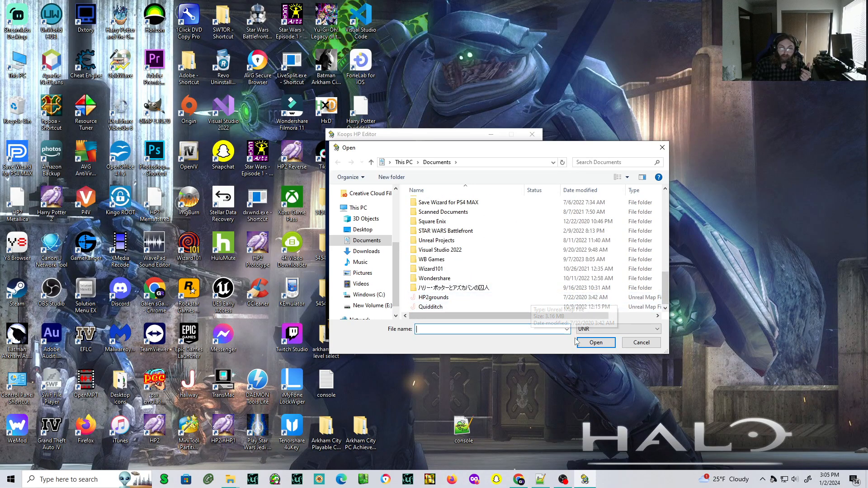
{"action": "left_click", "coordinate": [641, 342]}
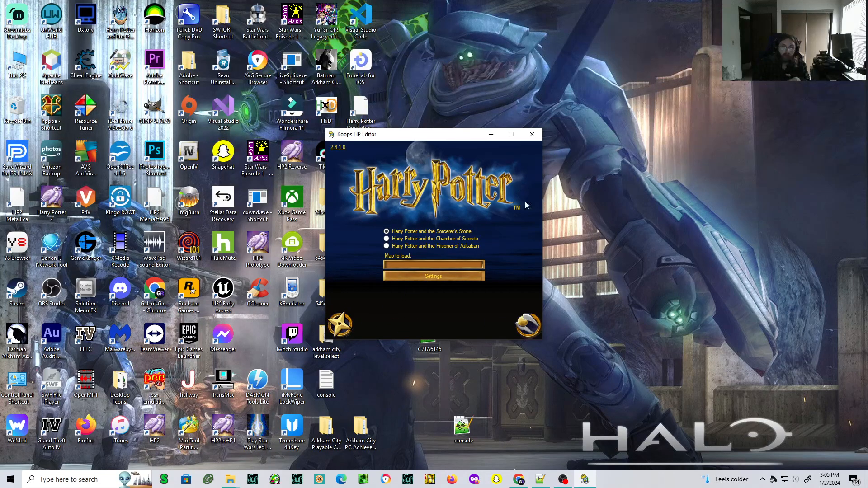
Open the launcher settings and start browsing This PC for the Harry Potter and the Prisoner of Azkaban folder
{"action": "left_click", "coordinate": [439, 277]}
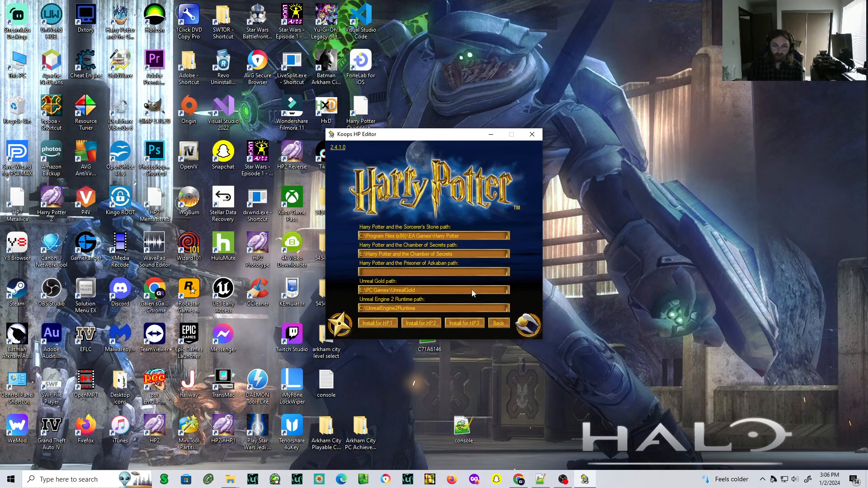
{"action": "left_click", "coordinate": [461, 272]}
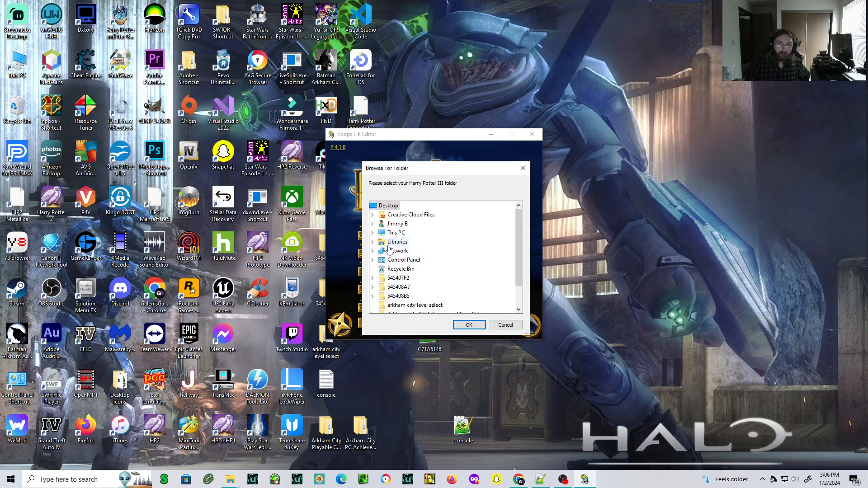
{"action": "left_click", "coordinate": [372, 233]}
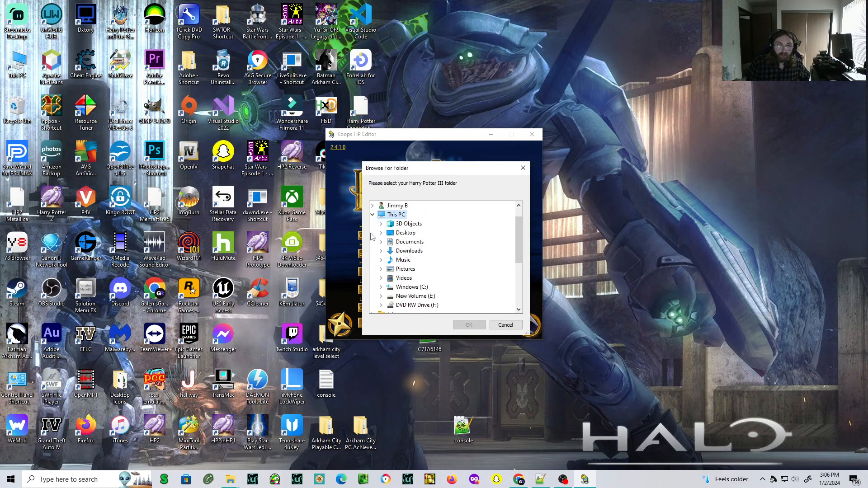
{"action": "left_click", "coordinate": [380, 295]}
{"action": "scroll", "coordinate": [451, 288], "scroll_direction": "down", "scroll_amount": 3}
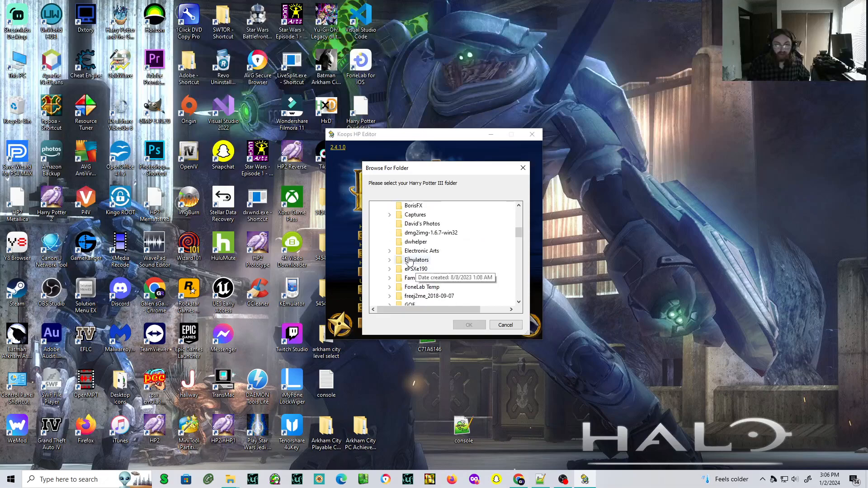
{"action": "left_click", "coordinate": [389, 250]}
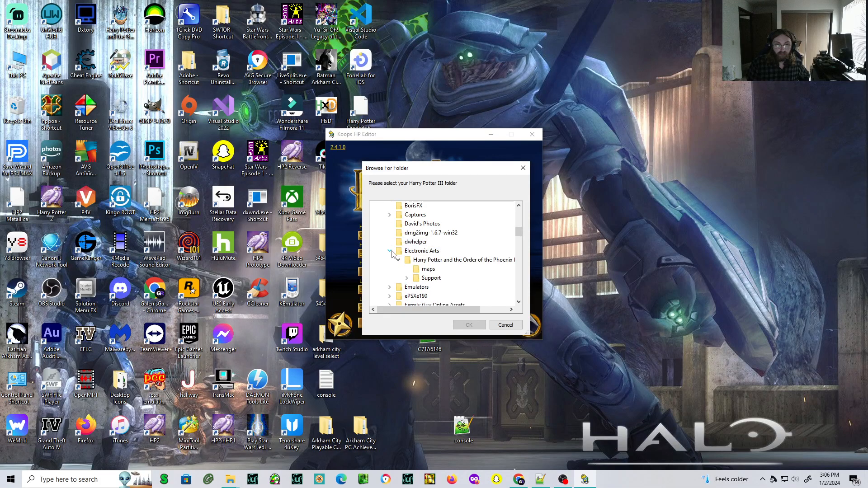
{"action": "left_click", "coordinate": [389, 251]}
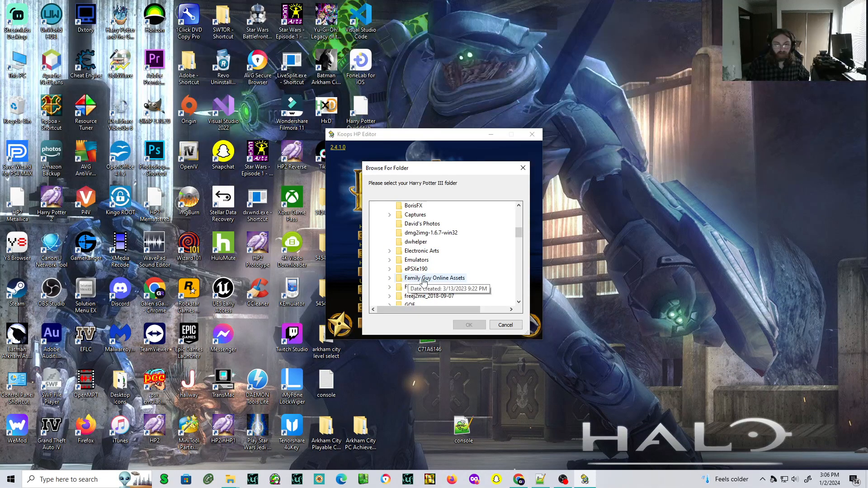
{"action": "scroll", "coordinate": [416, 276], "scroll_direction": "up", "scroll_amount": 4}
{"action": "left_click", "coordinate": [389, 233]}
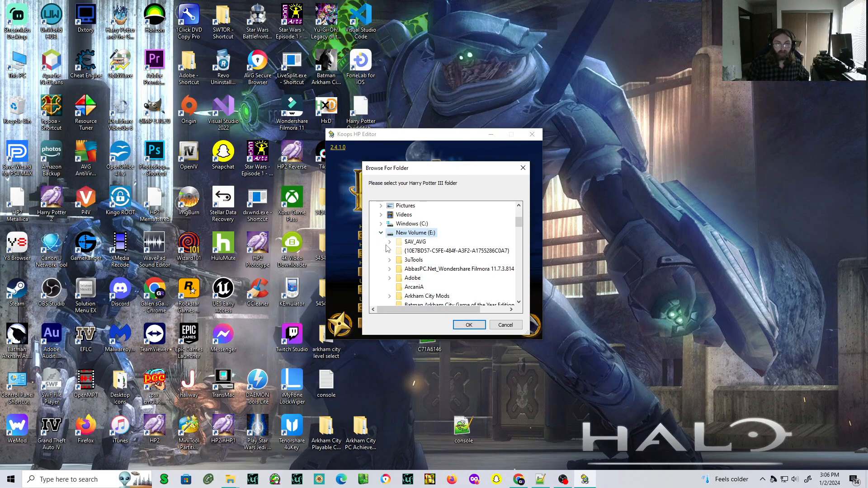
{"action": "left_click", "coordinate": [381, 233]}
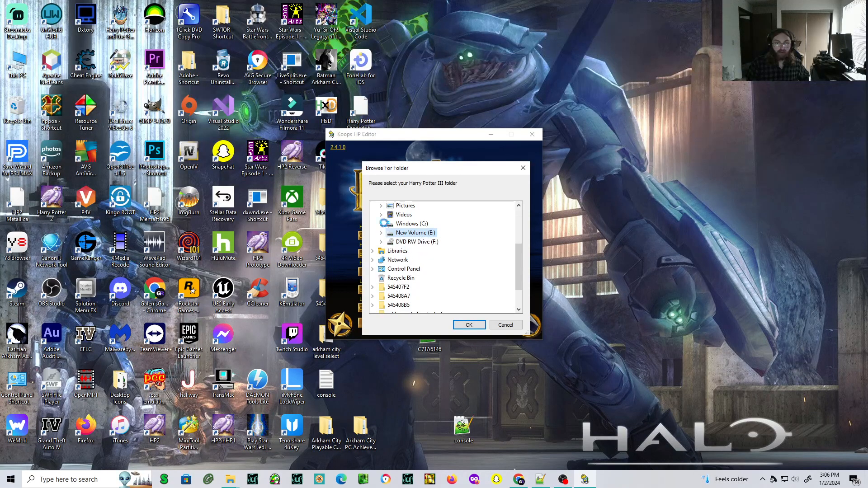
Set the Prisoner of Azkaban path to its game folder in C:\Program Files (x86)\EA Games
{"action": "left_click", "coordinate": [382, 224]}
{"action": "scroll", "coordinate": [398, 262], "scroll_direction": "down", "scroll_amount": 3}
{"action": "left_click", "coordinate": [389, 269]}
{"action": "scroll", "coordinate": [393, 269], "scroll_direction": "down", "scroll_amount": 3}
{"action": "left_click", "coordinate": [398, 277]}
{"action": "left_click", "coordinate": [454, 287]}
{"action": "double_click", "coordinate": [454, 286]}
{"action": "left_click", "coordinate": [469, 325]}
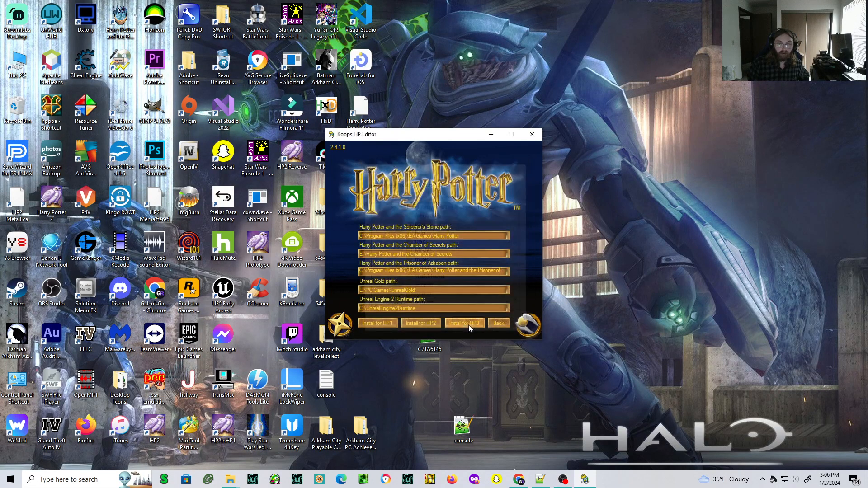
Install the editor for HP3 and return to the launcher's main screen
{"action": "left_click", "coordinate": [468, 323]}
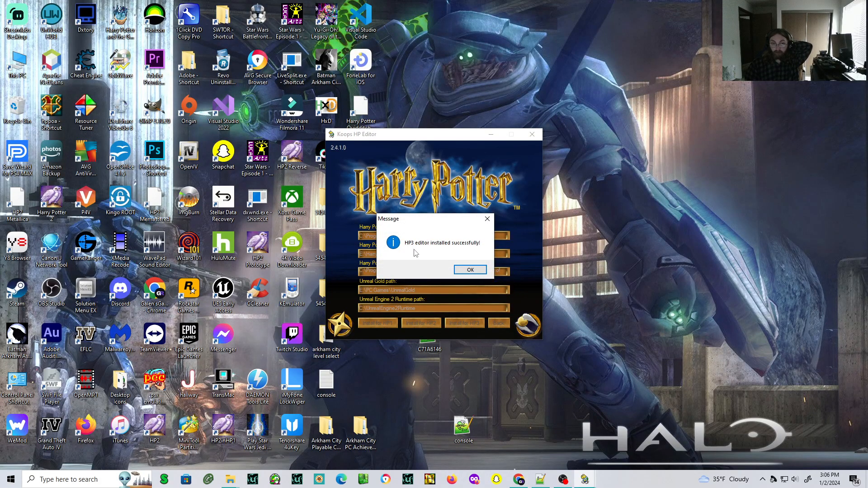
{"action": "left_click", "coordinate": [457, 272]}
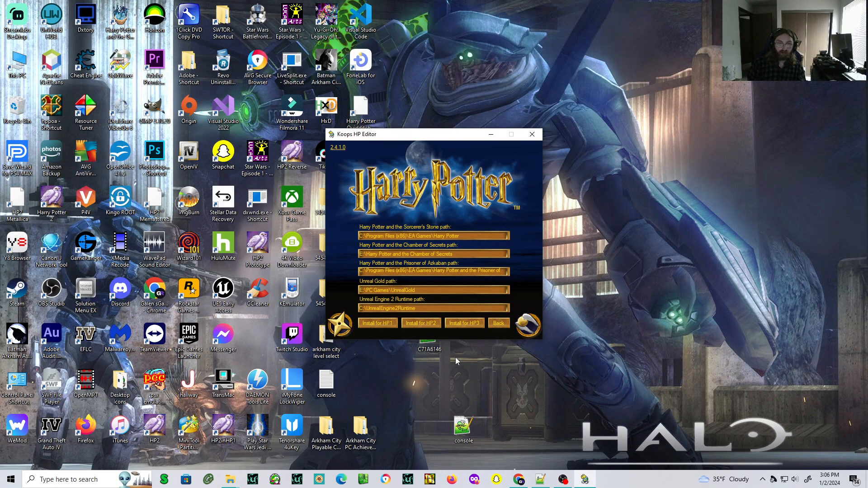
{"action": "left_click", "coordinate": [499, 323]}
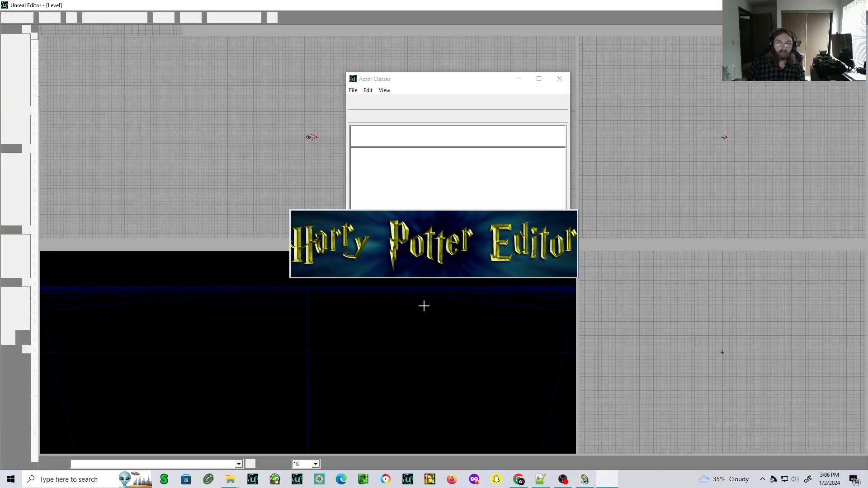
Show the Meshes browser in the Unreal Editor and enlarge its window
{"action": "left_click", "coordinate": [474, 100]}
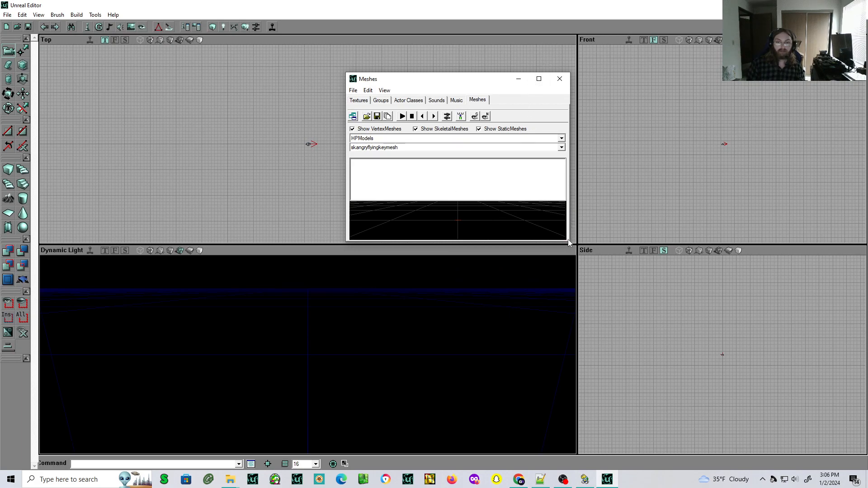
{"action": "left_click_drag", "start_coordinate": [569, 242], "coordinate": [635, 306]}
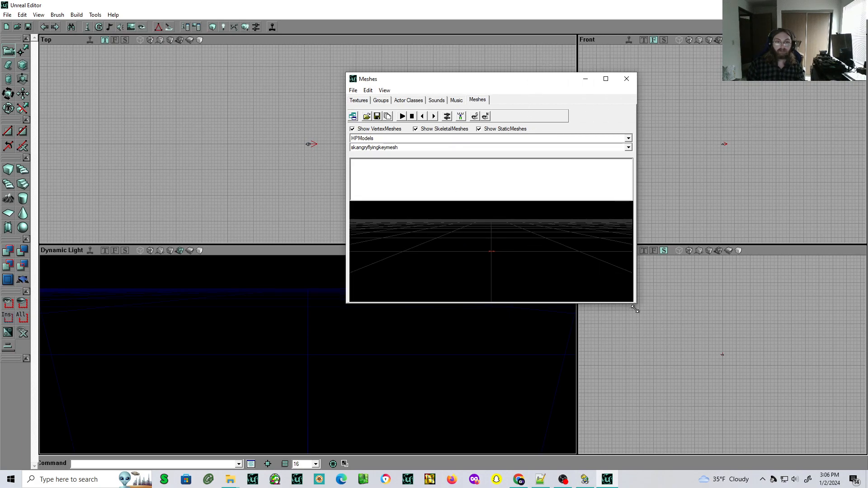
{"action": "left_click", "coordinate": [461, 100]}
{"action": "left_click", "coordinate": [473, 103]}
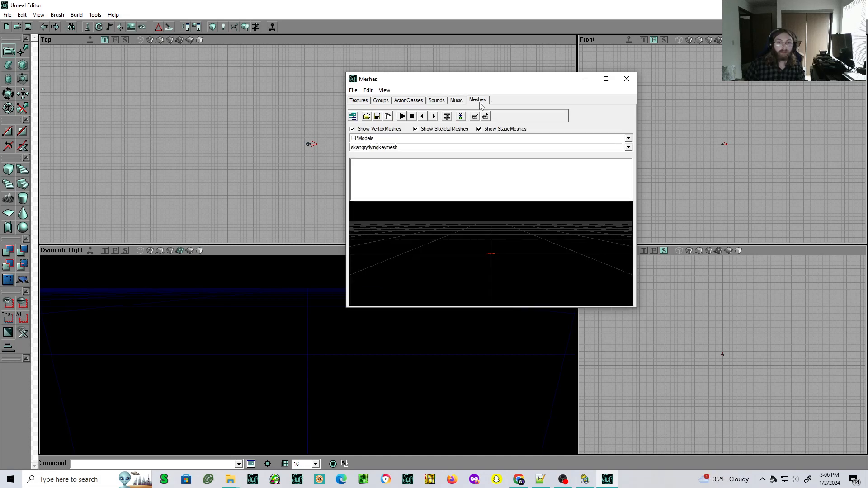
Preview skbronzecauldronmesh and then skflowerpotmesh from the HPModels package in the mesh viewer
{"action": "left_click", "coordinate": [367, 147]}
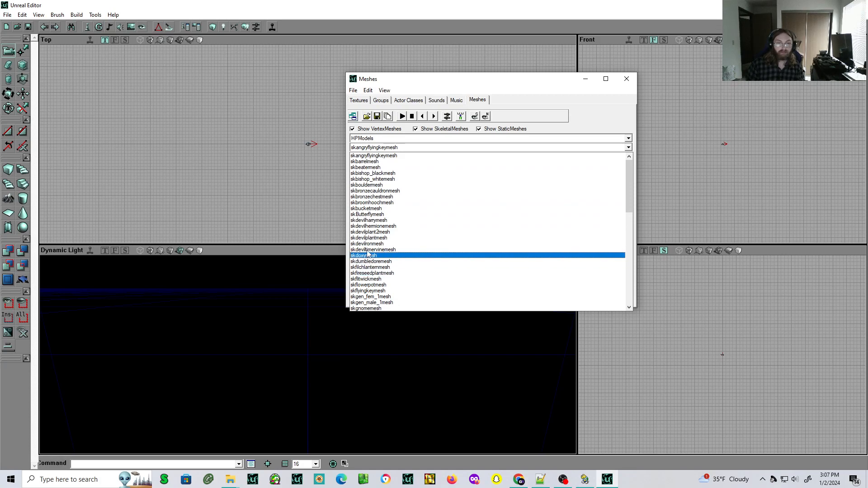
{"action": "left_click", "coordinate": [374, 190]}
{"action": "mouse_move", "coordinate": [461, 249]}
{"action": "left_mouse_down"}
{"action": "mouse_move", "coordinate": [461, 278]}
{"action": "mouse_move", "coordinate": [461, 239]}
{"action": "mouse_move", "coordinate": [461, 248]}
{"action": "left_mouse_up"}
{"action": "left_click", "coordinate": [384, 147]}
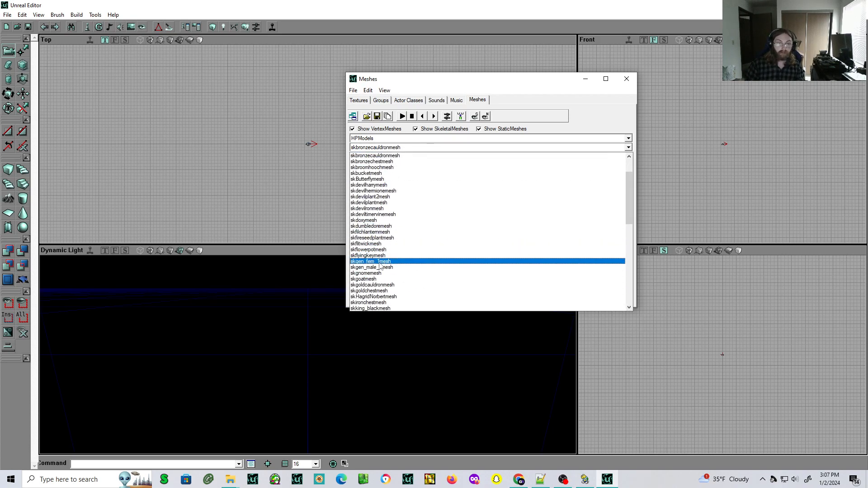
{"action": "left_click", "coordinate": [368, 249]}
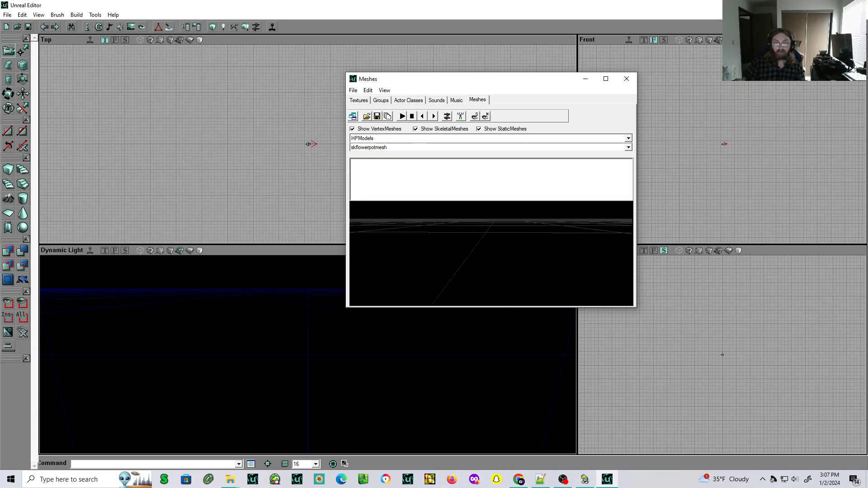
{"action": "left_click_drag", "start_coordinate": [470, 244], "coordinate": [472, 283]}
{"action": "mouse_move", "coordinate": [551, 262]}
{"action": "left_mouse_down"}
{"action": "mouse_move", "coordinate": [552, 276]}
{"action": "mouse_move", "coordinate": [551, 253]}
{"action": "mouse_move", "coordinate": [542, 278]}
{"action": "mouse_move", "coordinate": [518, 254]}
{"action": "mouse_move", "coordinate": [540, 253]}
{"action": "left_mouse_up"}
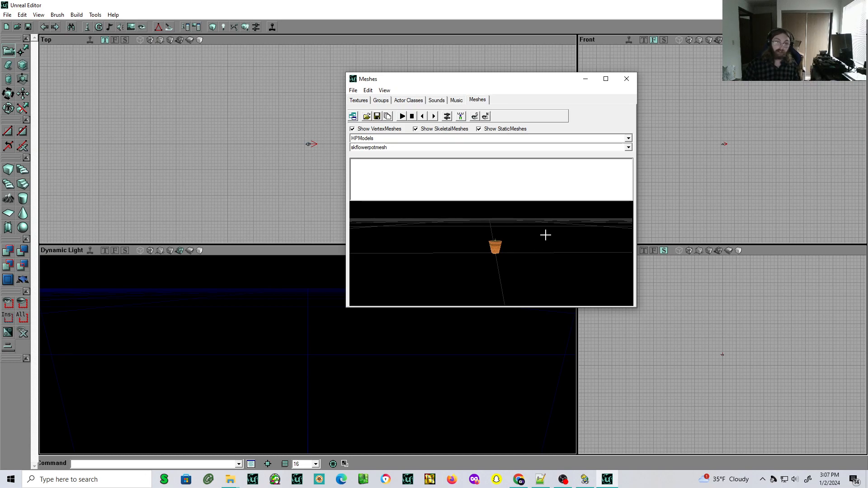
Preview skHagridNorbertmesh from the HPModels package in the mesh viewer
{"action": "left_click", "coordinate": [405, 147]}
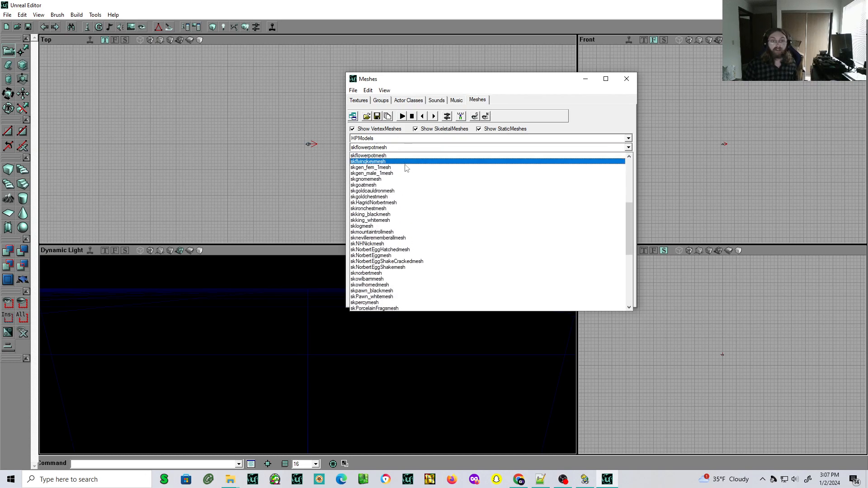
{"action": "left_click", "coordinate": [377, 203]}
{"action": "left_click_drag", "start_coordinate": [457, 234], "coordinate": [478, 254]}
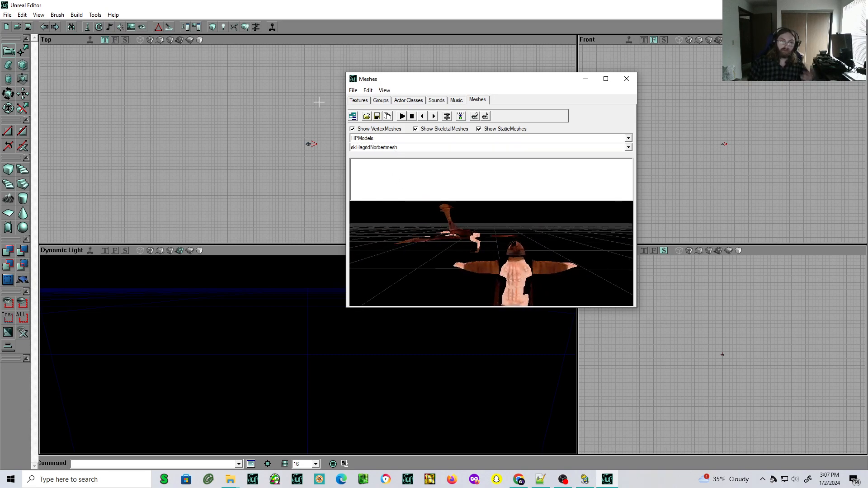
Look through the Actor Classes tree, expanding Pawn and PlayerPawn to examine their subclasses
{"action": "left_click", "coordinate": [356, 100]}
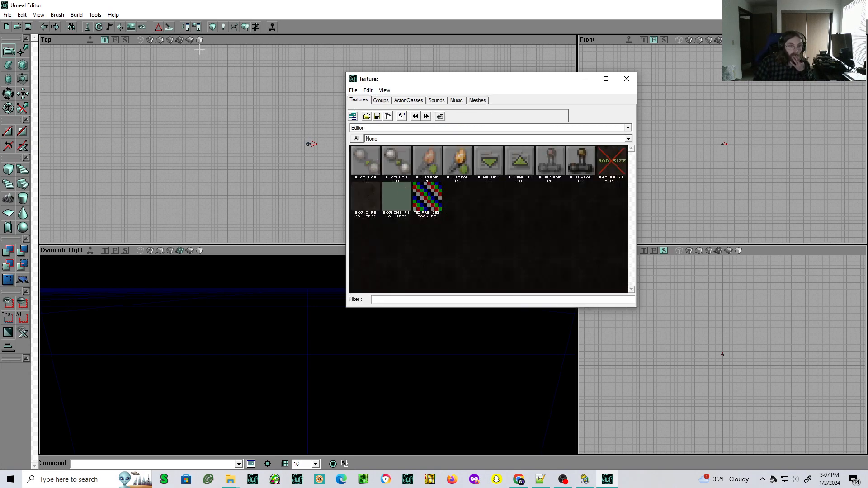
{"action": "left_click", "coordinate": [409, 100]}
{"action": "scroll", "coordinate": [431, 187], "scroll_direction": "down", "scroll_amount": 4}
{"action": "left_click", "coordinate": [363, 195]}
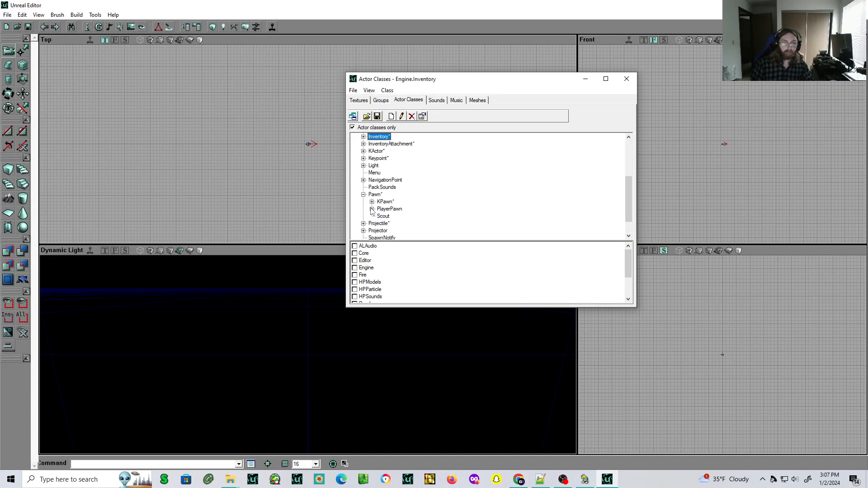
{"action": "left_click", "coordinate": [371, 208]}
{"action": "scroll", "coordinate": [365, 223], "scroll_direction": "down", "scroll_amount": 2}
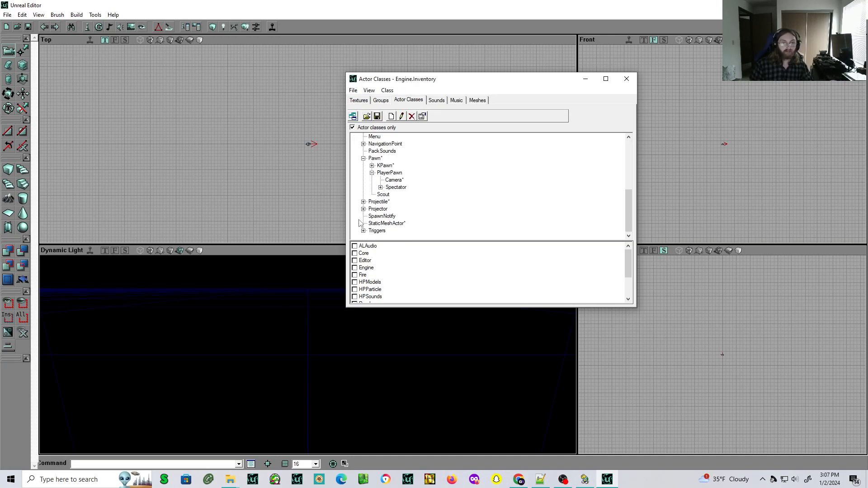
{"action": "scroll", "coordinate": [399, 210], "scroll_direction": "up", "scroll_amount": 6}
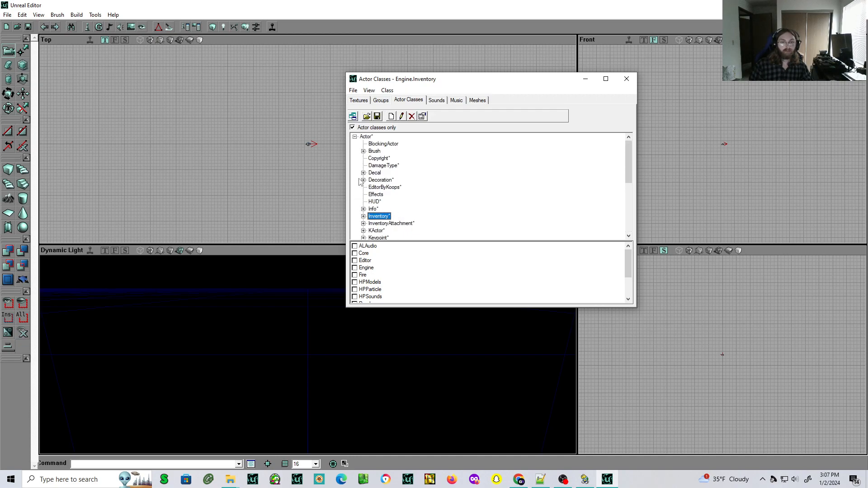
{"action": "scroll", "coordinate": [365, 194], "scroll_direction": "down", "scroll_amount": 5}
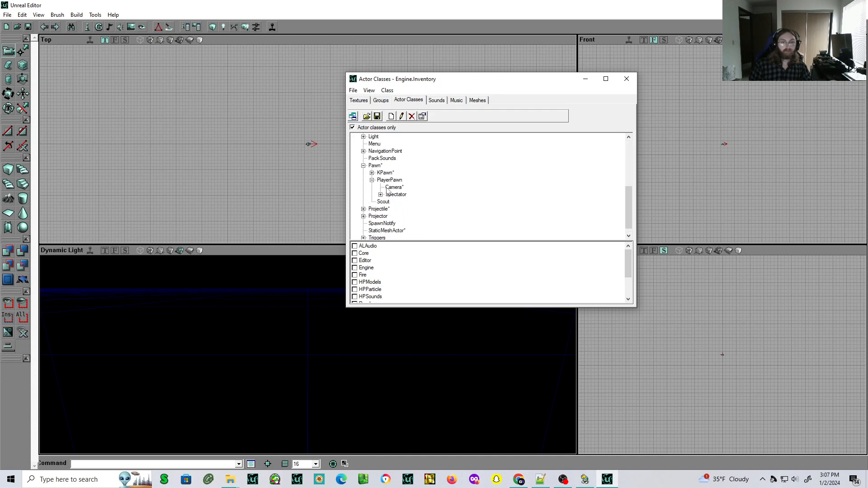
Examine the KPawn subclasses down through Sprite and Halo, and collapse the Pawn branch
{"action": "left_click", "coordinate": [371, 180]}
{"action": "left_click", "coordinate": [372, 180]}
{"action": "left_click", "coordinate": [380, 187]}
{"action": "left_click", "coordinate": [389, 194]}
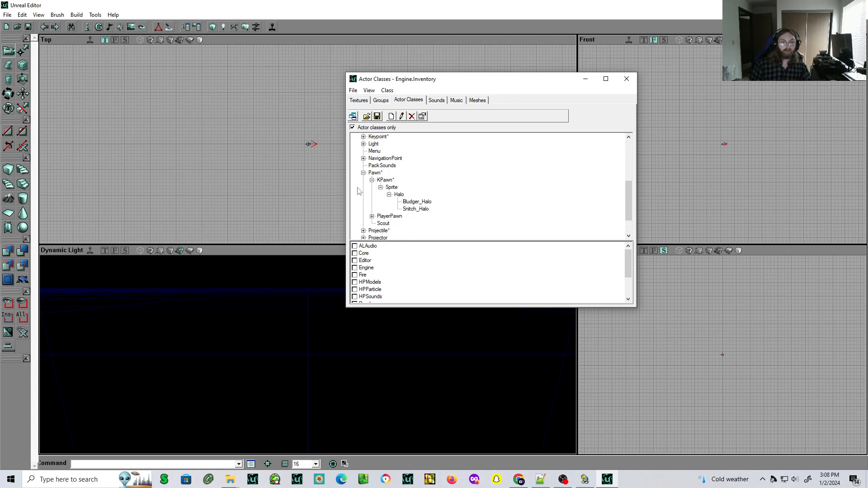
{"action": "left_click", "coordinate": [372, 180]}
{"action": "left_click", "coordinate": [363, 172]}
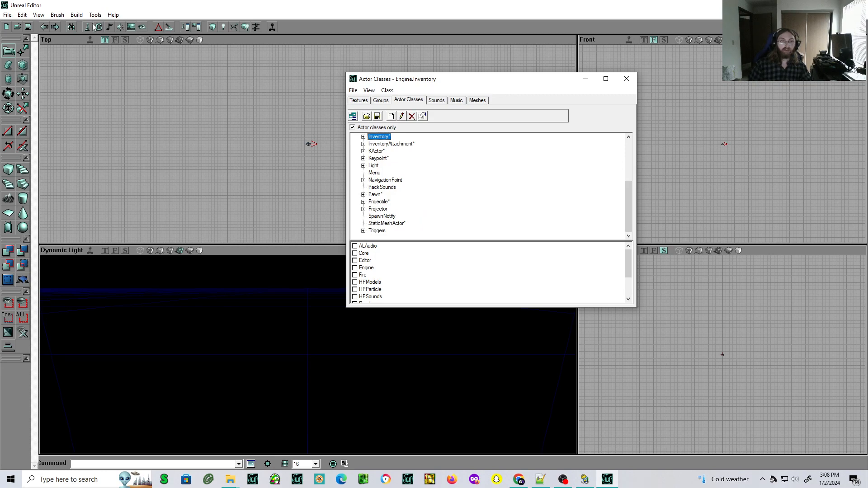
Start opening a texture package and browse to the Textures folder in E:\PC Games\Harry Potter
{"action": "left_click", "coordinate": [363, 102]}
{"action": "left_click", "coordinate": [376, 129]}
{"action": "left_click", "coordinate": [376, 133]}
{"action": "left_click", "coordinate": [353, 92]}
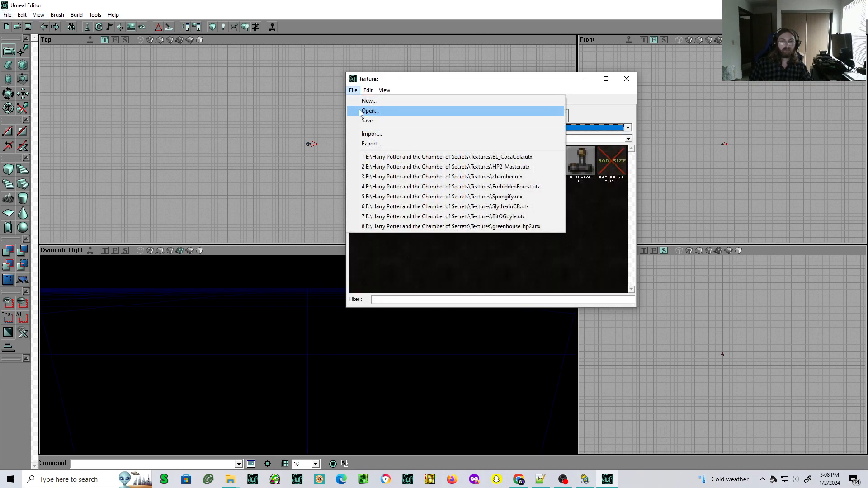
{"action": "left_click", "coordinate": [362, 112]}
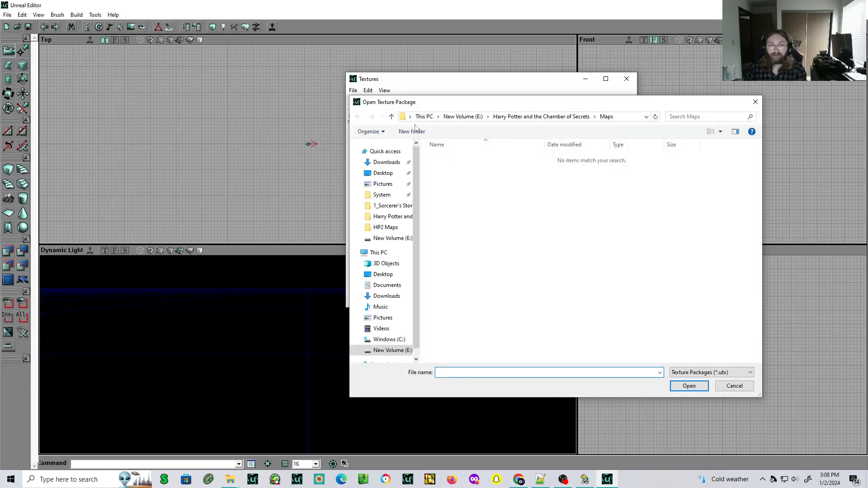
{"action": "left_click", "coordinate": [456, 118]}
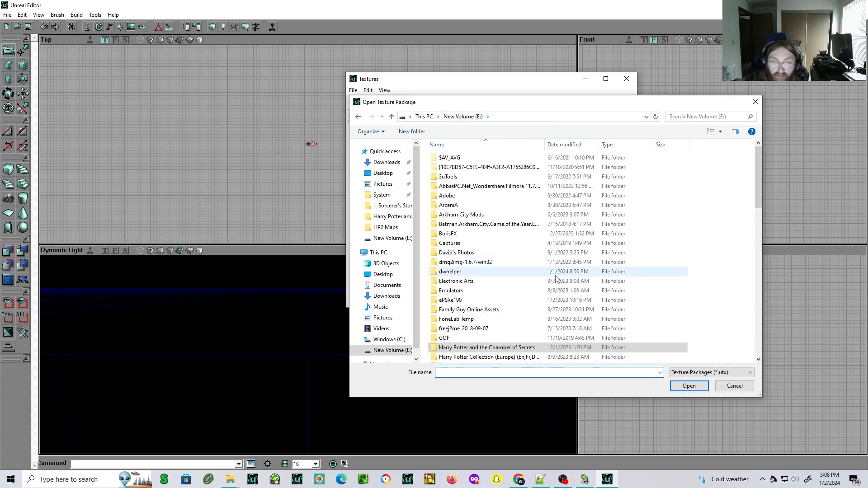
{"action": "scroll", "coordinate": [556, 278], "scroll_direction": "down", "scroll_amount": 5}
{"action": "scroll", "coordinate": [545, 277], "scroll_direction": "down", "scroll_amount": 3}
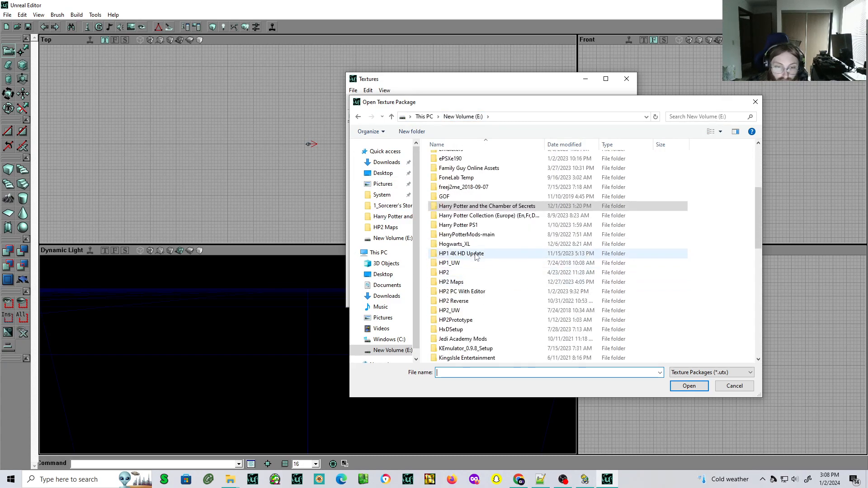
{"action": "scroll", "coordinate": [502, 282], "scroll_direction": "down", "scroll_amount": 1}
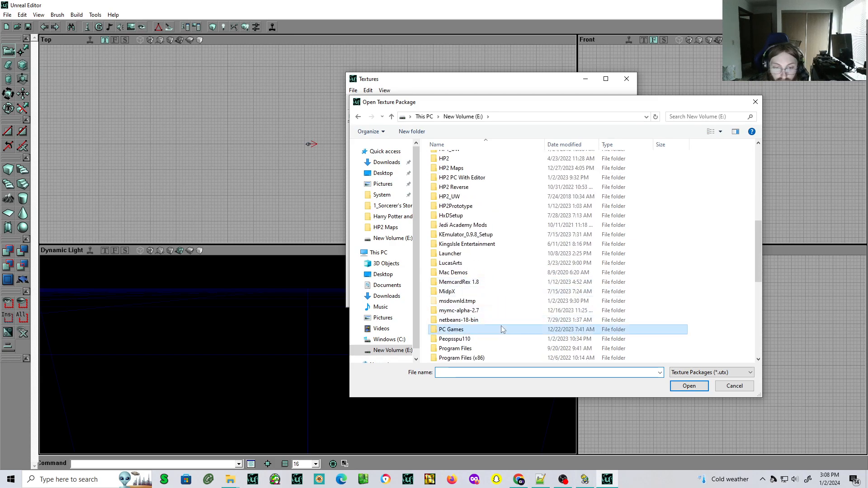
{"action": "double_click", "coordinate": [497, 330]}
{"action": "double_click", "coordinate": [453, 168]}
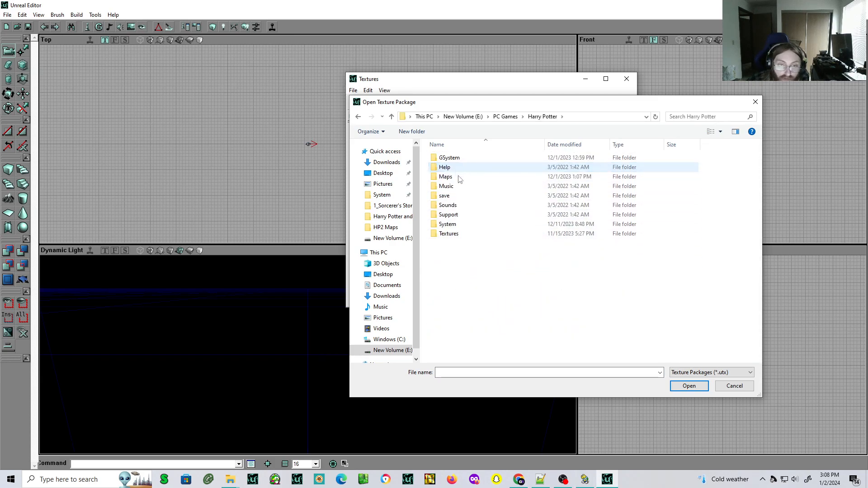
{"action": "double_click", "coordinate": [453, 234]}
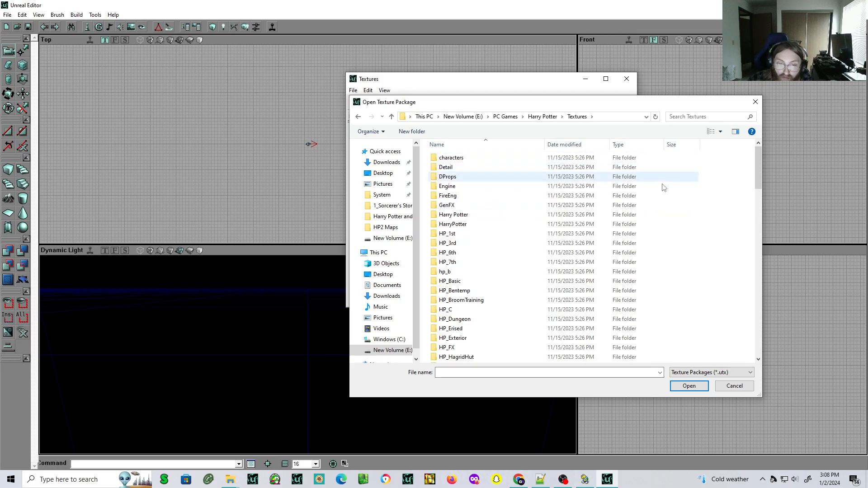
Load all the .utx texture packages from the Harry Potter Textures folder together
{"action": "scroll", "coordinate": [660, 183], "scroll_direction": "down", "scroll_amount": 5}
{"action": "scroll", "coordinate": [666, 187], "scroll_direction": "down", "scroll_amount": 9}
{"action": "scroll", "coordinate": [670, 205], "scroll_direction": "up", "scroll_amount": 4}
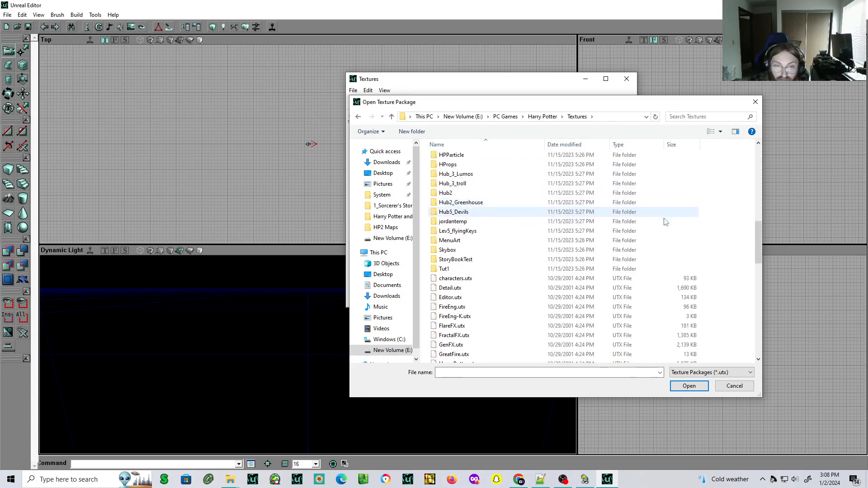
{"action": "left_click_drag", "start_coordinate": [677, 280], "coordinate": [687, 394]}
{"action": "left_click", "coordinate": [688, 386]}
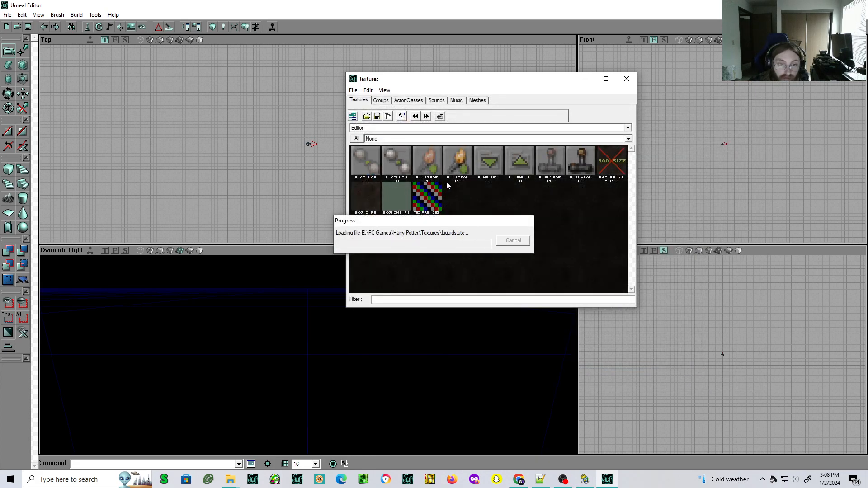
Open the map Lev_Tut1 from the Maps folder in E:\PC Games\Harry Potter
{"action": "left_click", "coordinate": [7, 15]}
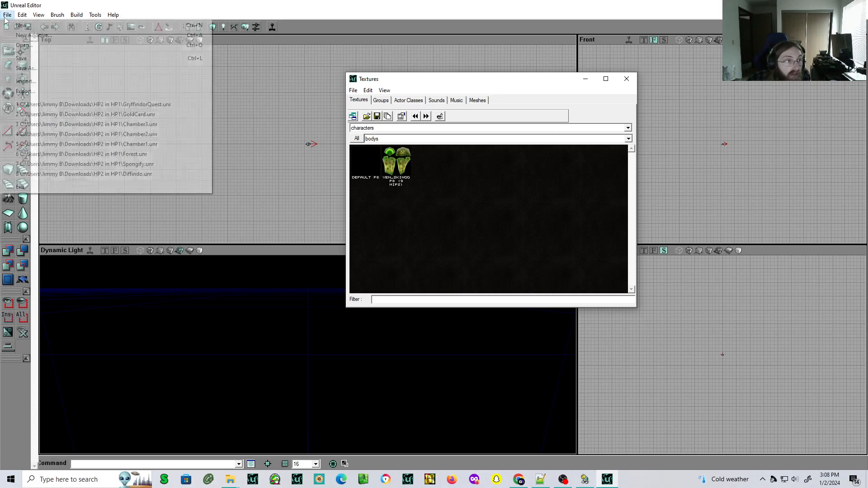
{"action": "left_click", "coordinate": [24, 46]}
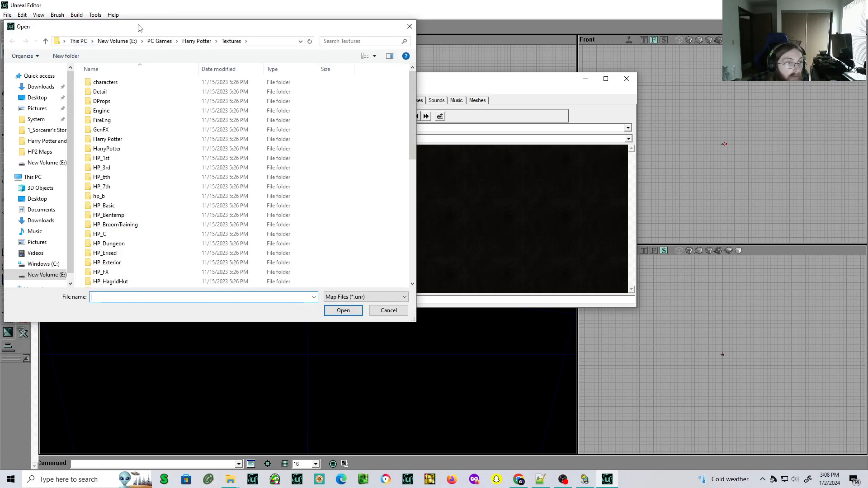
{"action": "left_click", "coordinate": [189, 42]}
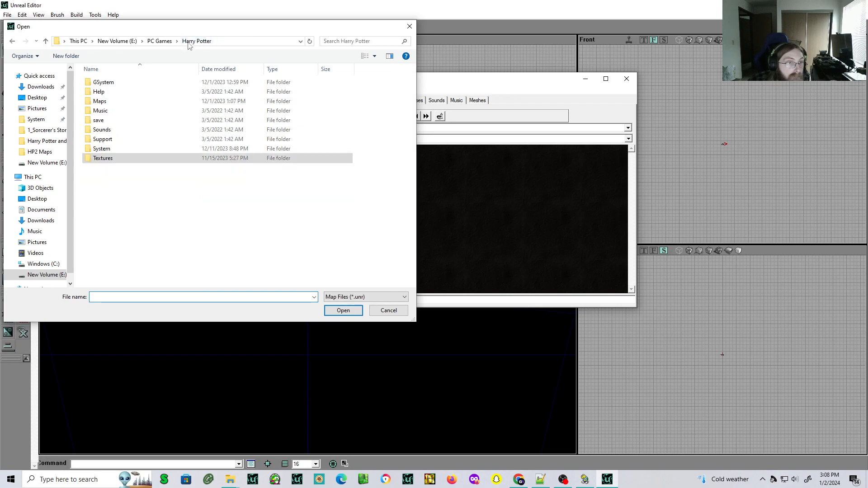
{"action": "double_click", "coordinate": [99, 102]}
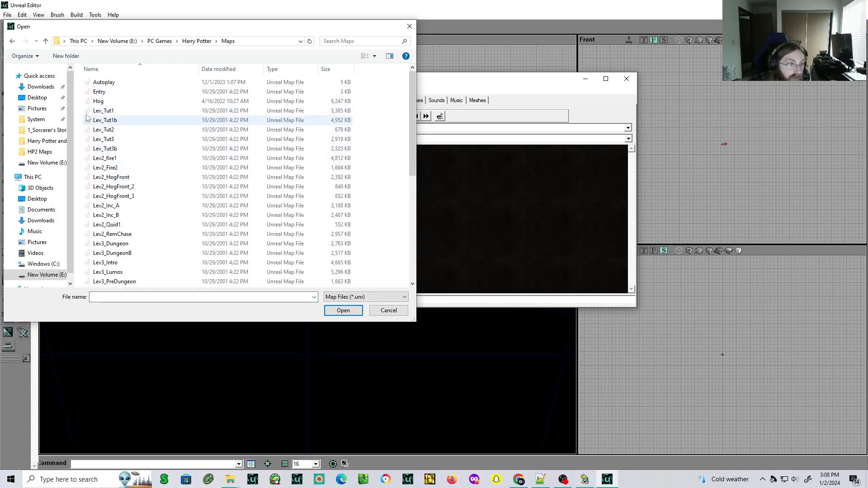
{"action": "left_click", "coordinate": [125, 121]}
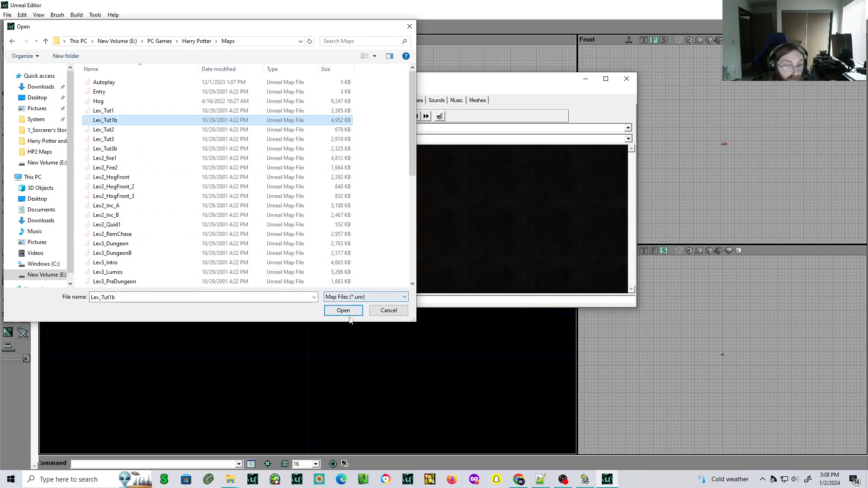
{"action": "left_click", "coordinate": [140, 111]}
{"action": "left_click", "coordinate": [355, 312]}
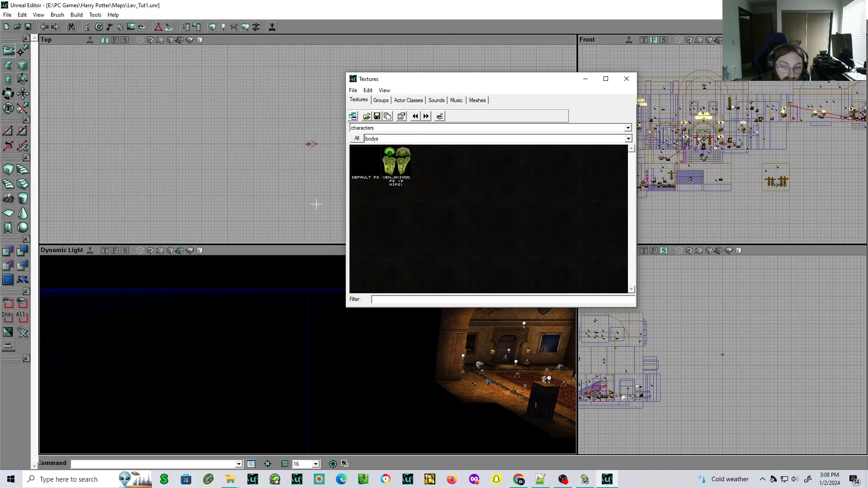
Move the texture browser off the 3D view and look around the entrance hall, checking the LampPost's options
{"action": "left_click_drag", "start_coordinate": [493, 75], "coordinate": [218, 36]}
{"action": "left_click_drag", "start_coordinate": [480, 305], "coordinate": [421, 337]}
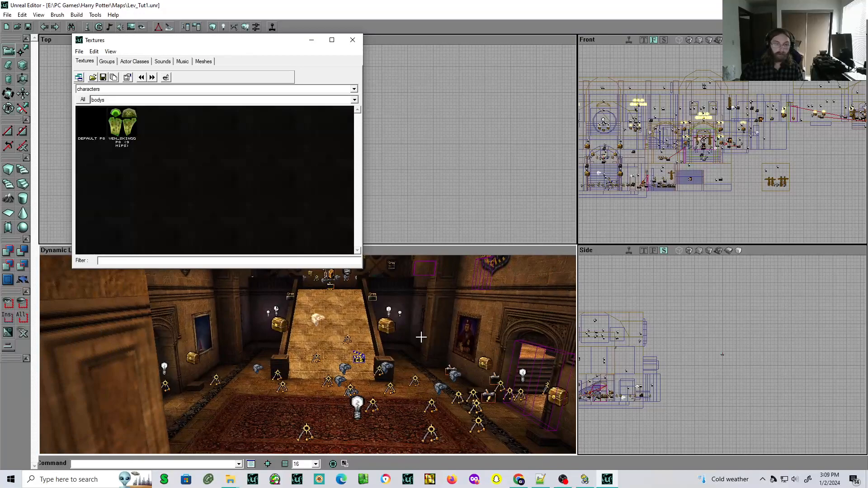
{"action": "right_click", "coordinate": [385, 328]}
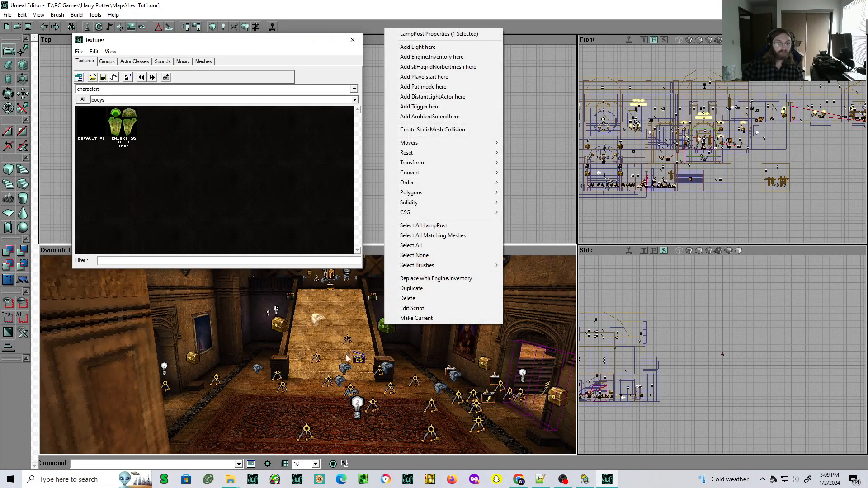
{"action": "left_click", "coordinate": [265, 421]}
{"action": "left_click_drag", "start_coordinate": [309, 379], "coordinate": [317, 434]}
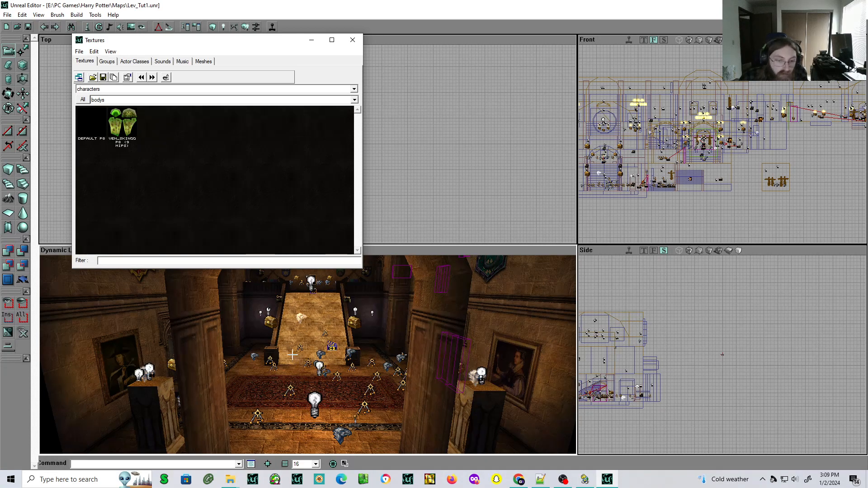
Examine the Harry actor beside the stair railing and return the 3D view to the carpeted hall
{"action": "left_click_drag", "start_coordinate": [337, 345], "coordinate": [354, 357]}
{"action": "left_click_drag", "start_coordinate": [392, 393], "coordinate": [322, 349]}
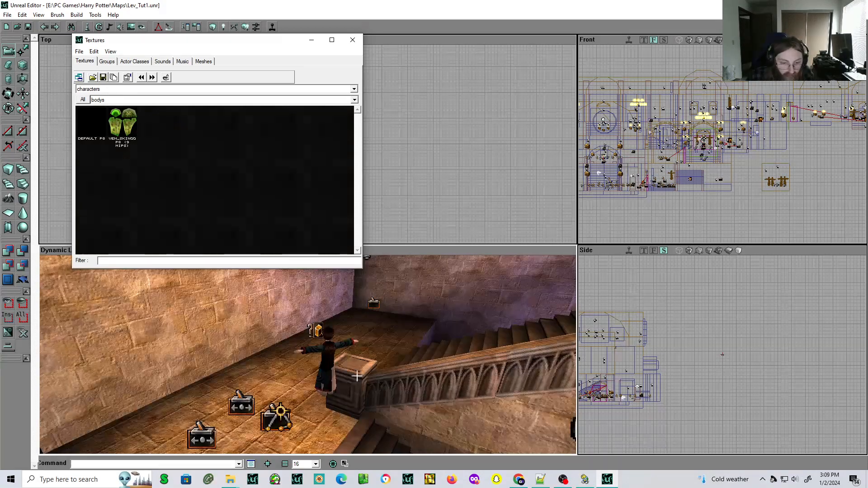
{"action": "right_click", "coordinate": [321, 349]}
{"action": "left_click", "coordinate": [314, 422]}
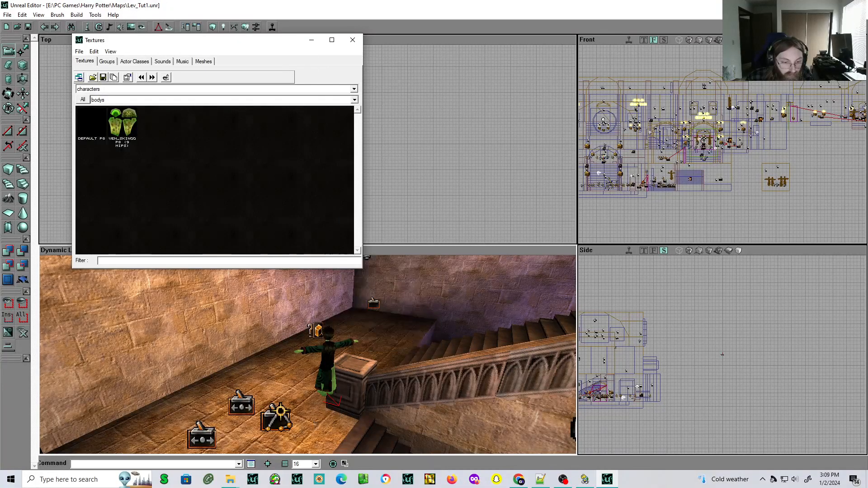
{"action": "mouse_move", "coordinate": [313, 417]}
{"action": "left_mouse_down"}
{"action": "mouse_move", "coordinate": [292, 422]}
{"action": "mouse_move", "coordinate": [226, 407]}
{"action": "mouse_move", "coordinate": [221, 398]}
{"action": "mouse_move", "coordinate": [344, 402]}
{"action": "mouse_move", "coordinate": [278, 445]}
{"action": "mouse_move", "coordinate": [275, 438]}
{"action": "mouse_move", "coordinate": [278, 452]}
{"action": "mouse_move", "coordinate": [283, 440]}
{"action": "left_mouse_up"}
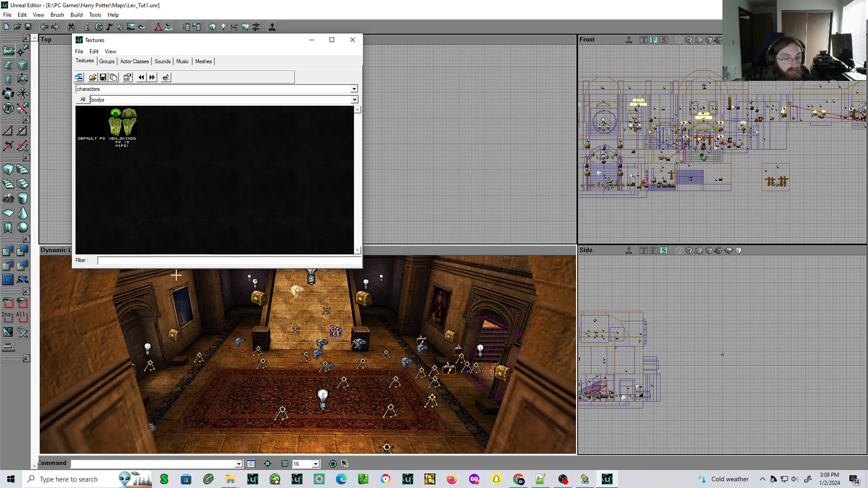
Start a new empty map, discarding the changes to Lev_Tut1
{"action": "left_click", "coordinate": [7, 15]}
{"action": "mouse_move", "coordinate": [21, 14]}
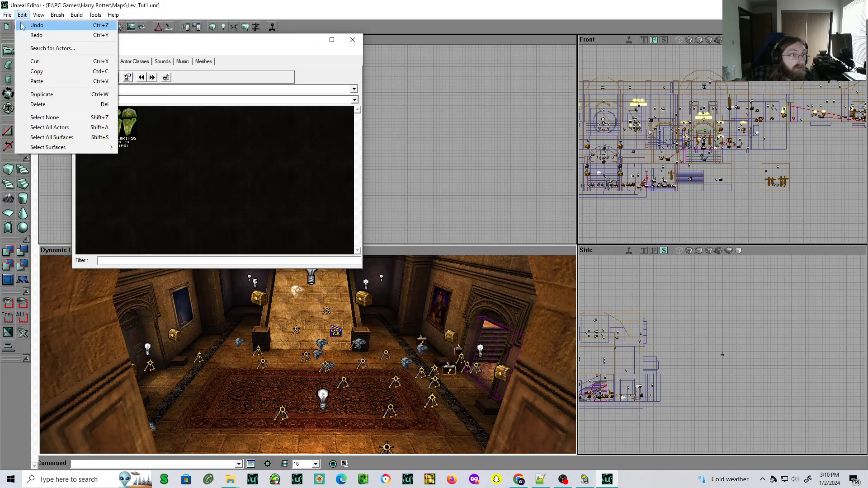
{"action": "left_click", "coordinate": [13, 26]}
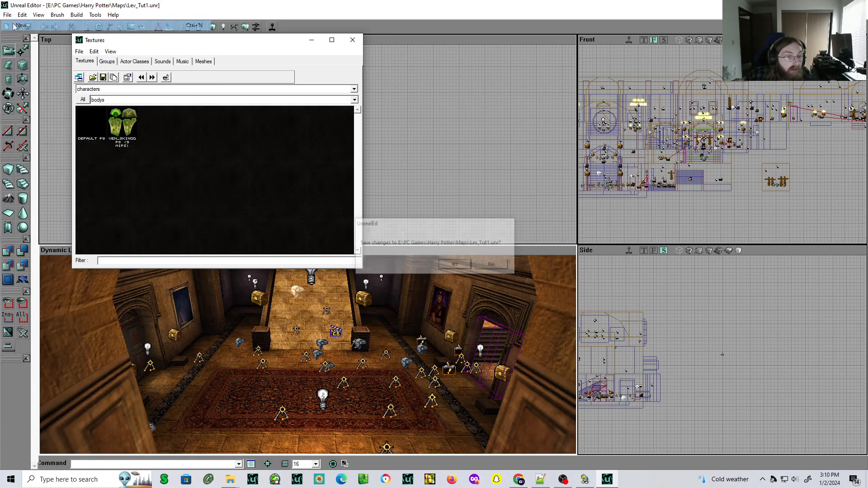
{"action": "left_click", "coordinate": [497, 267]}
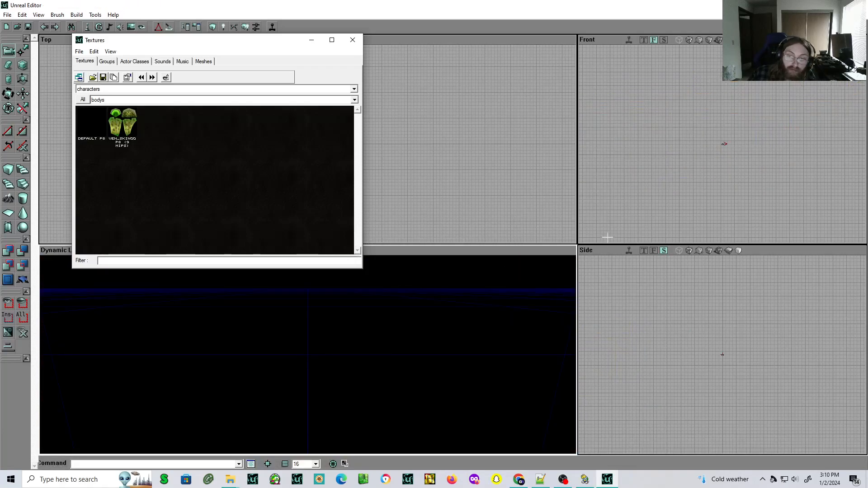
Select the Harry actor class under Pawn, PlayerPawn and baseHarry in the actor class browser
{"action": "left_click_drag", "start_coordinate": [231, 44], "coordinate": [474, 50]}
{"action": "left_click", "coordinate": [416, 70]}
{"action": "scroll", "coordinate": [403, 154], "scroll_direction": "down", "scroll_amount": 3}
{"action": "left_click", "coordinate": [355, 163]}
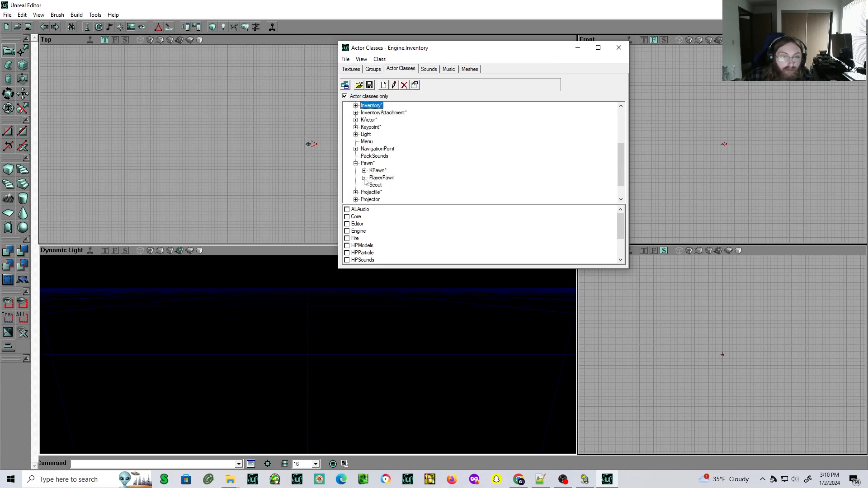
{"action": "left_click", "coordinate": [364, 178]}
{"action": "left_click", "coordinate": [372, 184]}
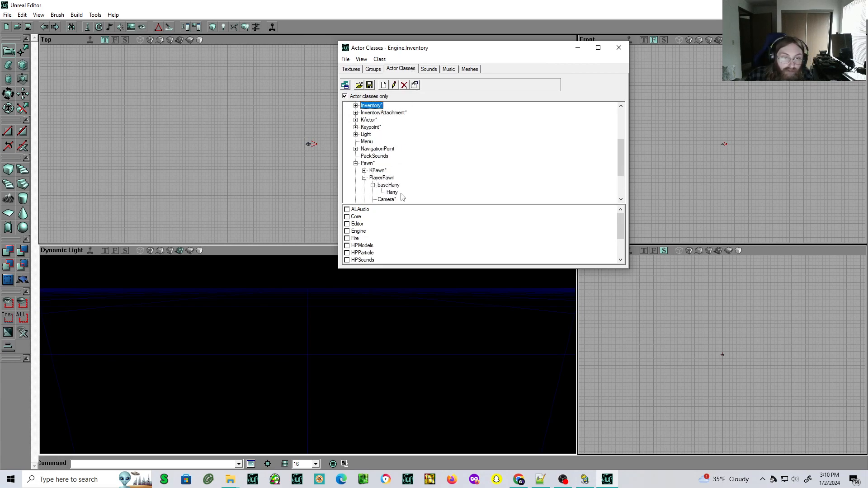
{"action": "left_click", "coordinate": [392, 192]}
Subtract a cube brush to make a room and add the Harry actor on its floor
{"action": "left_click", "coordinate": [8, 173]}
{"action": "left_click", "coordinate": [24, 251]}
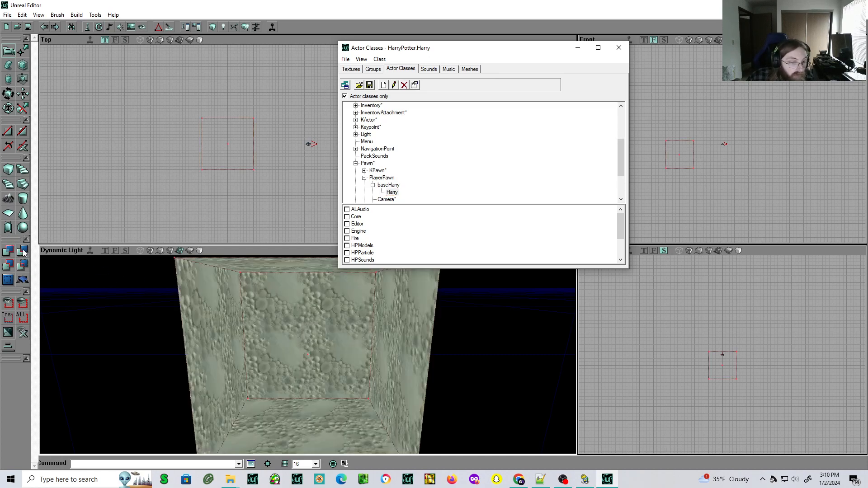
{"action": "right_click", "coordinate": [313, 432]}
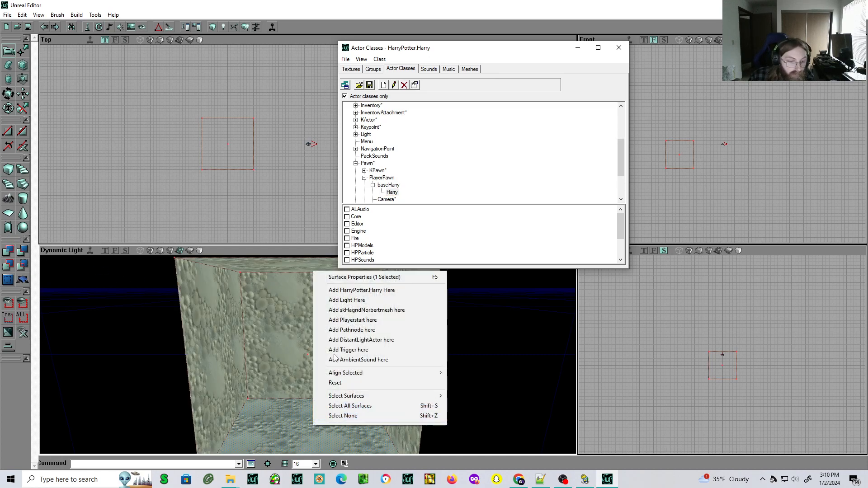
{"action": "left_click", "coordinate": [334, 286]}
{"action": "left_click_drag", "start_coordinate": [340, 404], "coordinate": [334, 393]}
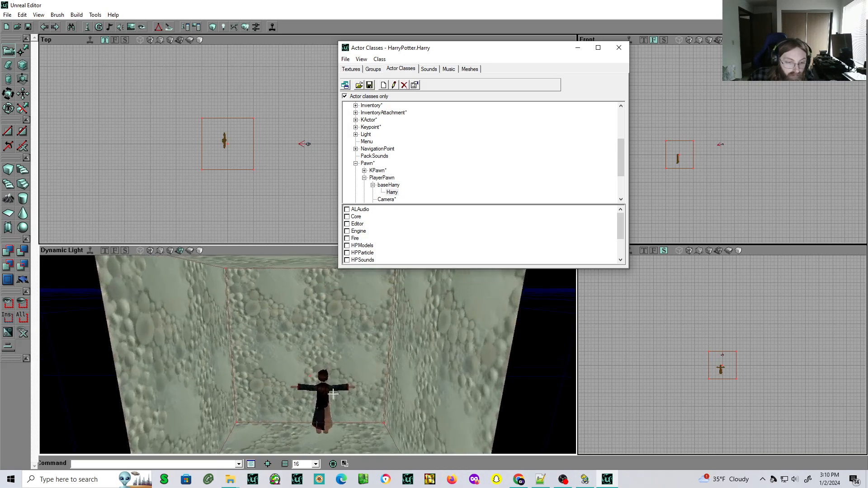
Add a Playerstart on the Harry actor, and a PotCam from the KPawn BaseCam classes at the same spot
{"action": "right_click", "coordinate": [322, 392]}
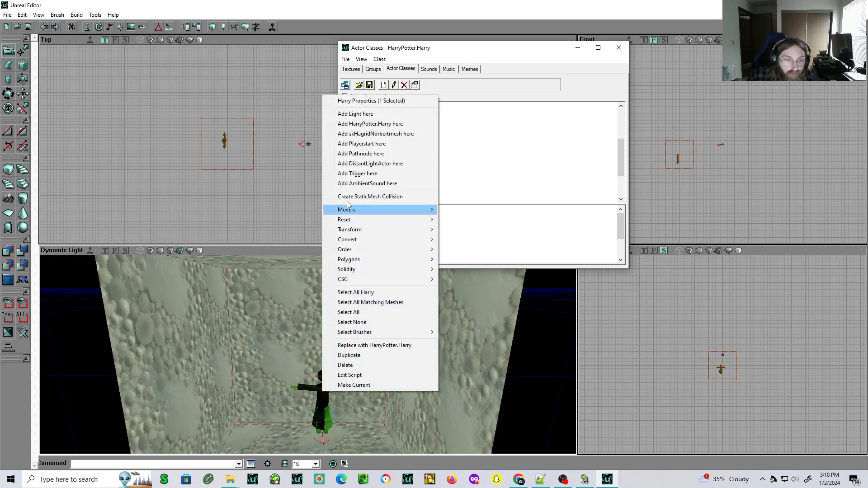
{"action": "left_click", "coordinate": [355, 145]}
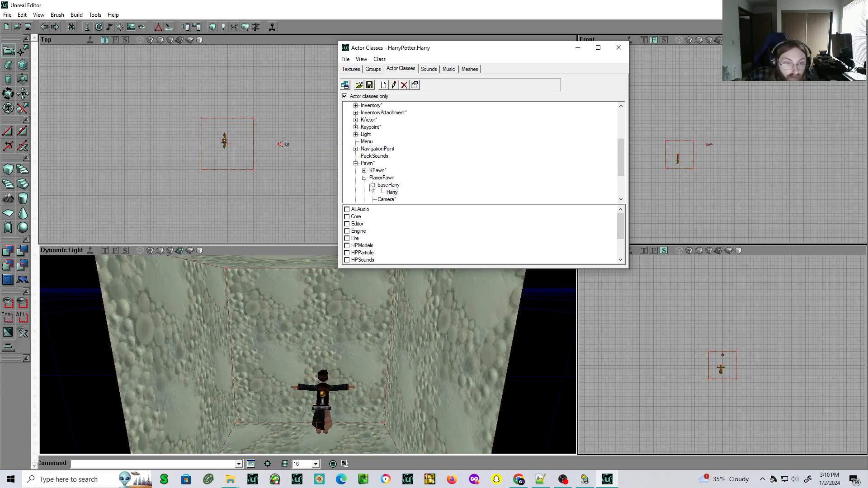
{"action": "scroll", "coordinate": [405, 188], "scroll_direction": "down", "scroll_amount": 2}
{"action": "left_click", "coordinate": [373, 163]}
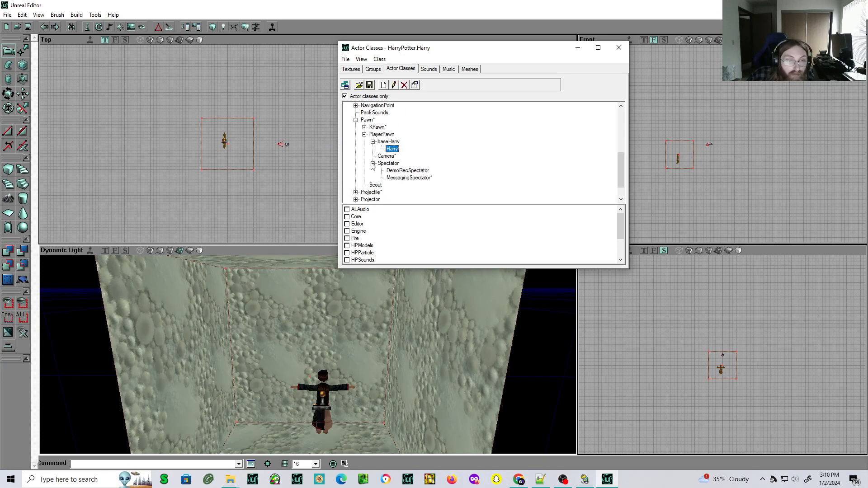
{"action": "left_click", "coordinate": [373, 163]}
{"action": "left_click", "coordinate": [364, 134]}
{"action": "left_click", "coordinate": [364, 149]}
{"action": "left_click", "coordinate": [373, 156]}
{"action": "left_click", "coordinate": [394, 163]}
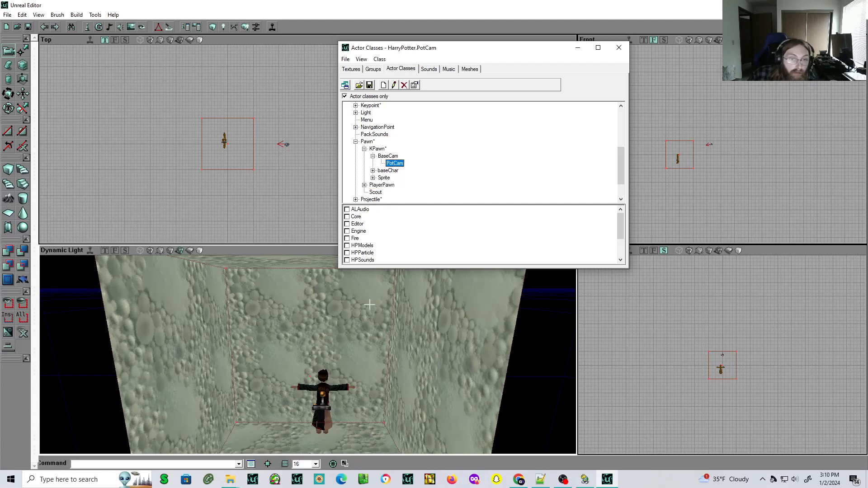
{"action": "right_click", "coordinate": [324, 373]}
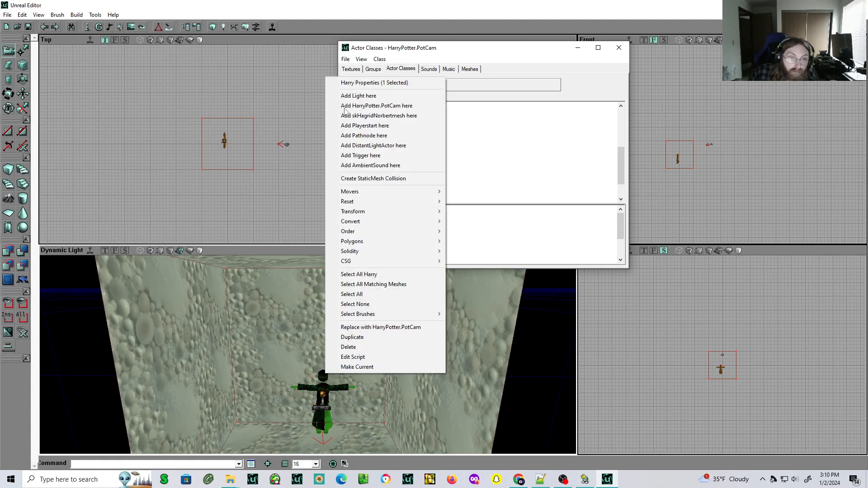
{"action": "left_click", "coordinate": [400, 105]}
Look through the baseChar classes under Pawn and KPawn, and collapse the Pawn branch
{"action": "left_click", "coordinate": [387, 170]}
{"action": "left_click", "coordinate": [373, 171]}
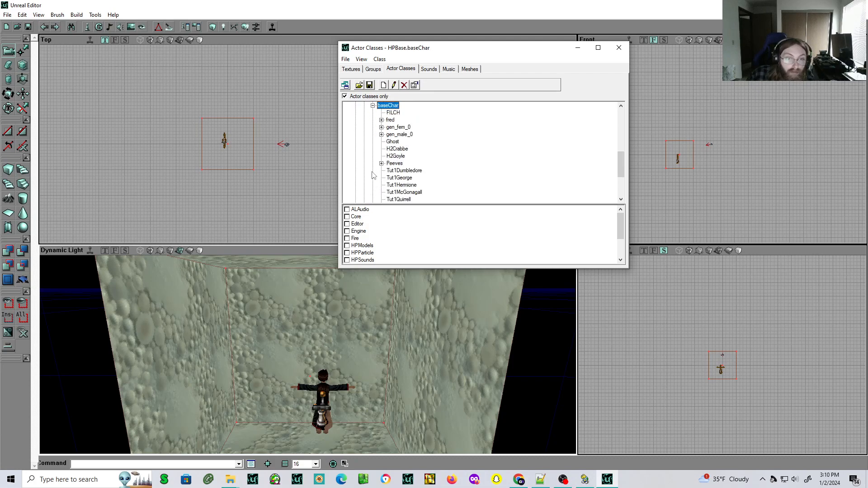
{"action": "scroll", "coordinate": [446, 178], "scroll_direction": "down", "scroll_amount": 3}
{"action": "scroll", "coordinate": [446, 178], "scroll_direction": "up", "scroll_amount": 5}
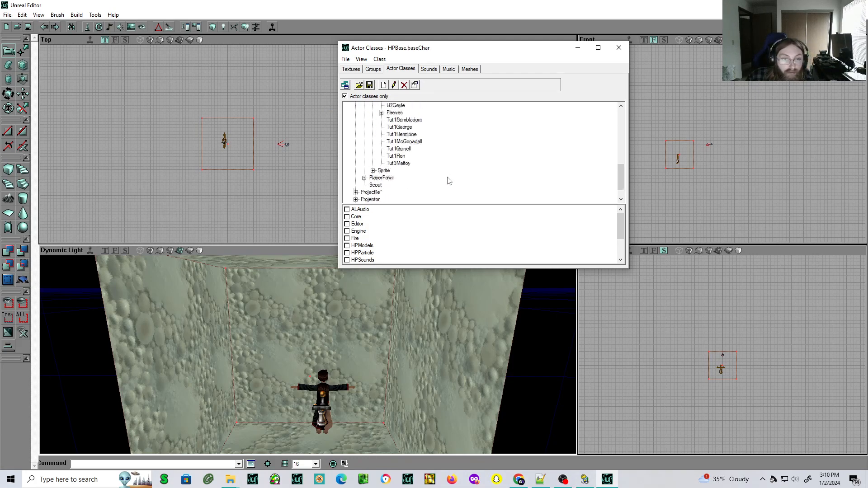
{"action": "scroll", "coordinate": [448, 182], "scroll_direction": "down", "scroll_amount": 1}
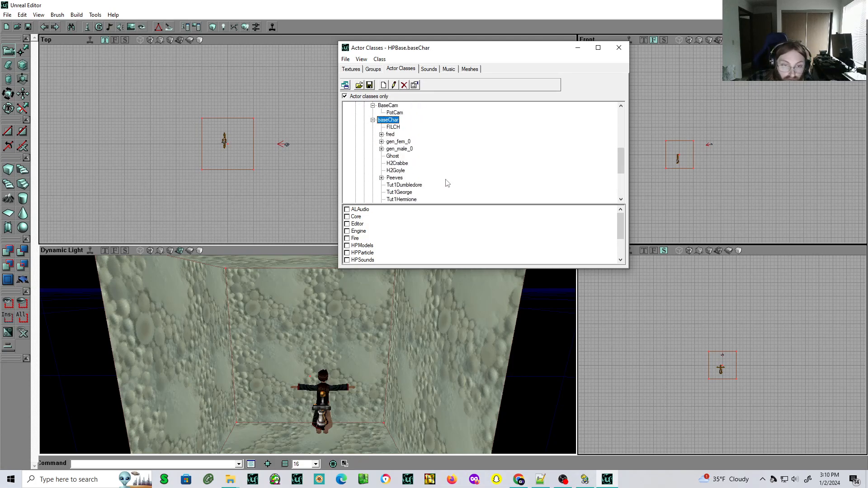
{"action": "left_click", "coordinate": [381, 178]}
{"action": "left_click", "coordinate": [381, 178]}
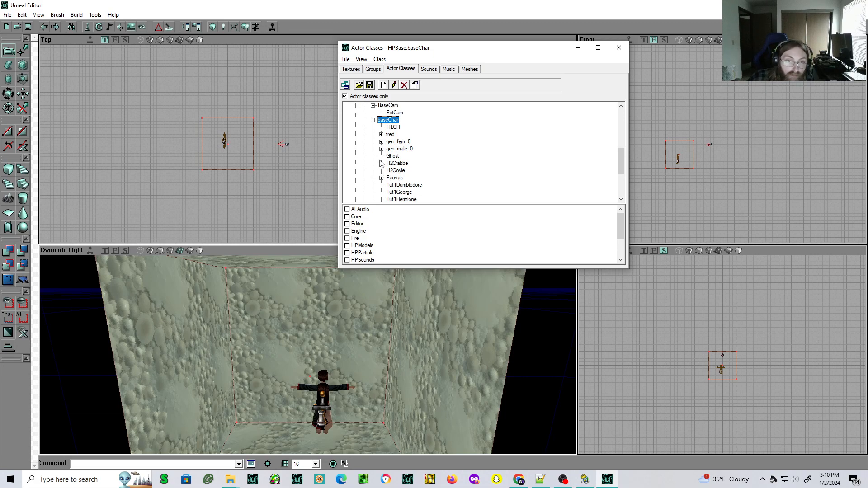
{"action": "left_click", "coordinate": [372, 120]}
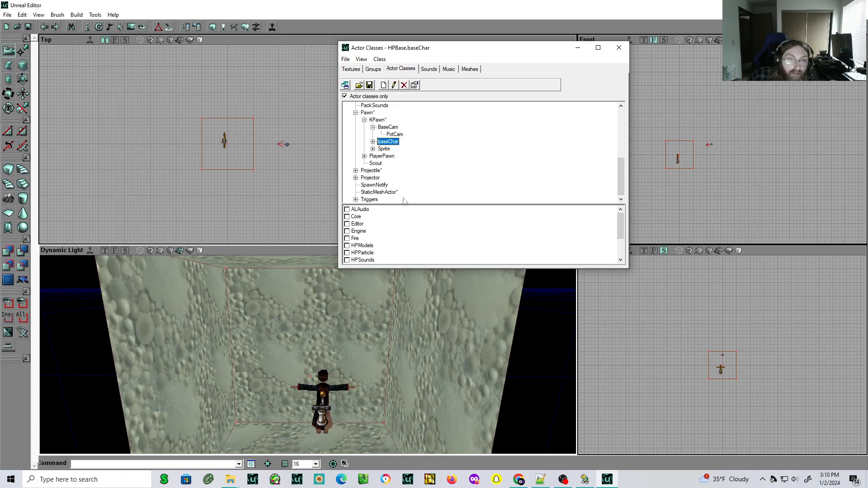
{"action": "left_click", "coordinate": [356, 113]}
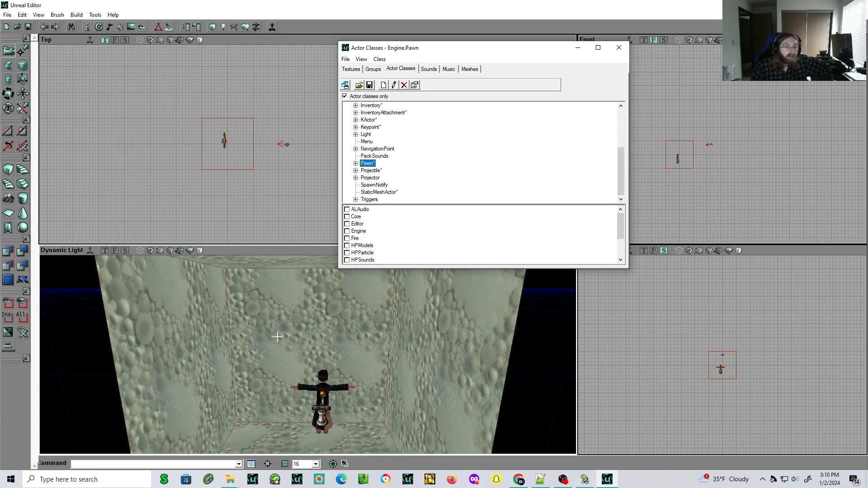
Add two lights on the room floor to one side of Harry and build the map's lighting
{"action": "right_click", "coordinate": [262, 429]}
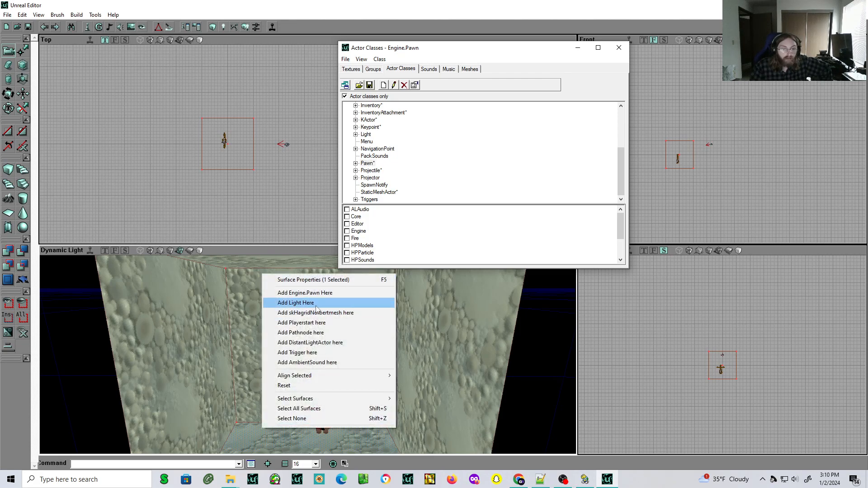
{"action": "left_click", "coordinate": [318, 300]}
{"action": "right_click", "coordinate": [281, 439]}
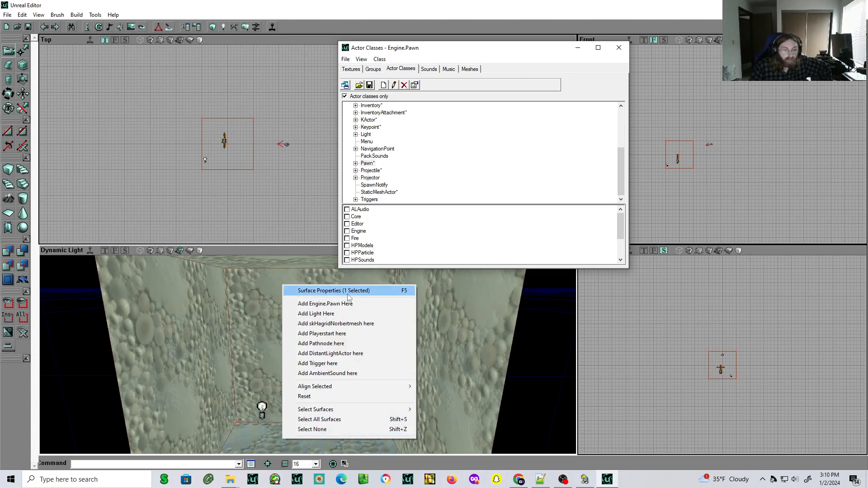
{"action": "left_click", "coordinate": [317, 304]}
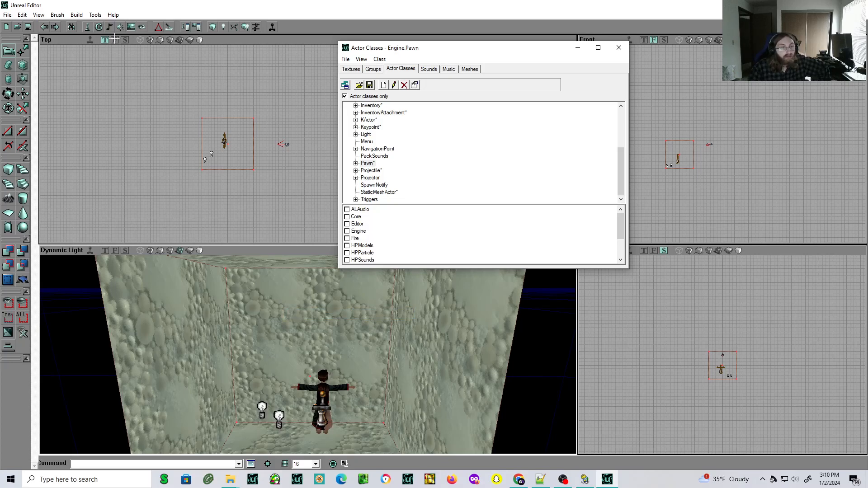
{"action": "left_click", "coordinate": [76, 15]}
{"action": "left_click", "coordinate": [95, 68]}
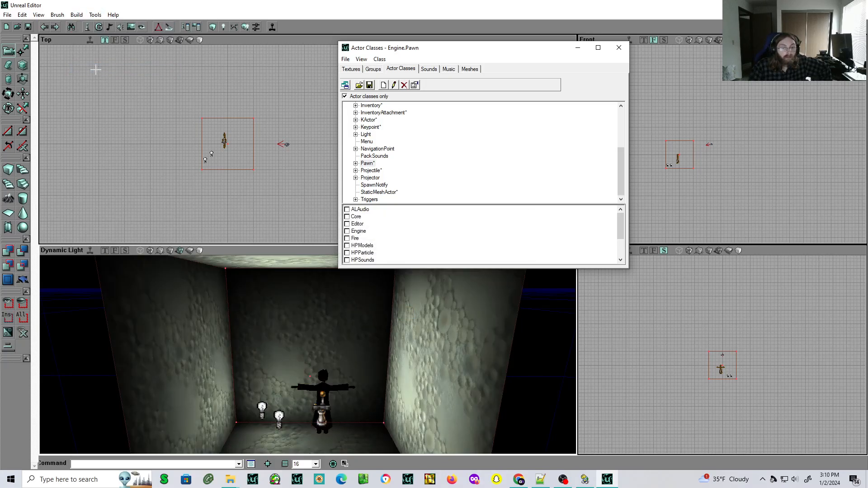
Add a third light on the floor at Harry's other side
{"action": "right_click_drag", "start_coordinate": [315, 304], "coordinate": [349, 370]}
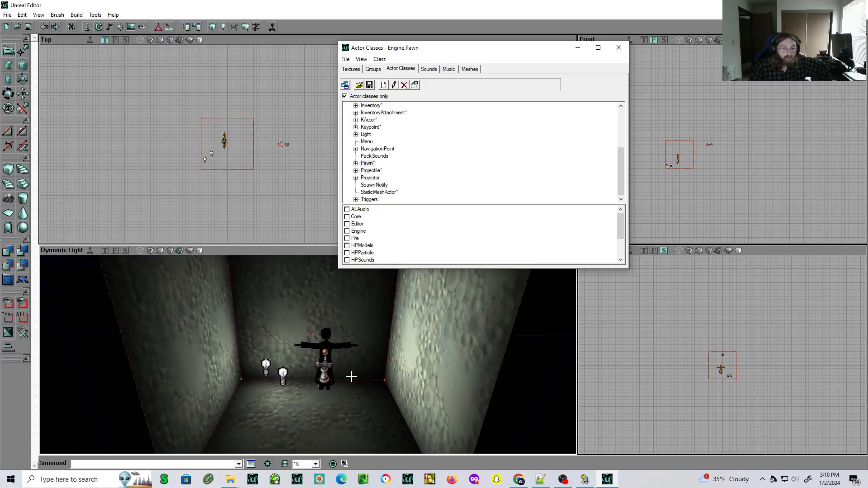
{"action": "right_click", "coordinate": [361, 423]}
{"action": "left_click", "coordinate": [398, 282]}
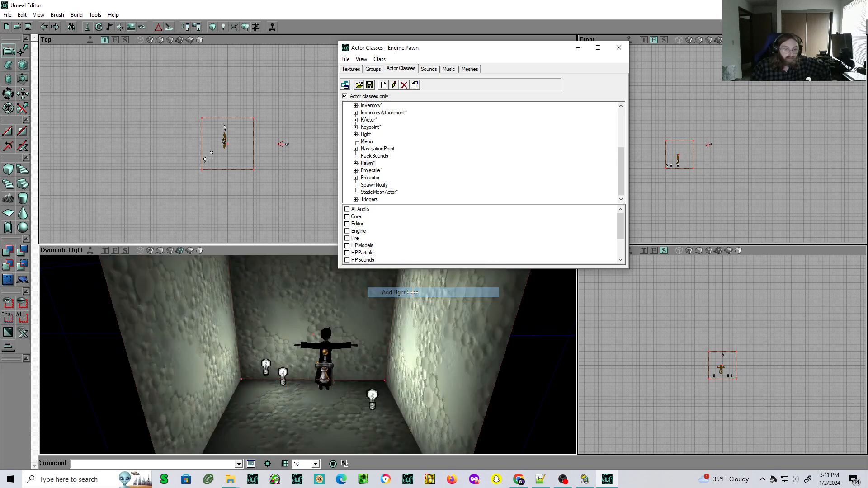
Save the map as test in the Harry Potter Maps folder
{"action": "left_click", "coordinate": [7, 15]}
{"action": "left_click", "coordinate": [38, 70]}
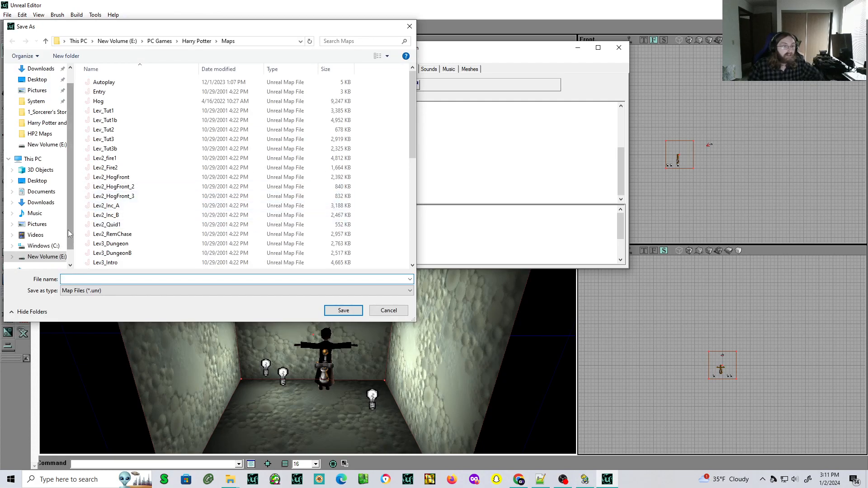
{"action": "type", "text": "test"}
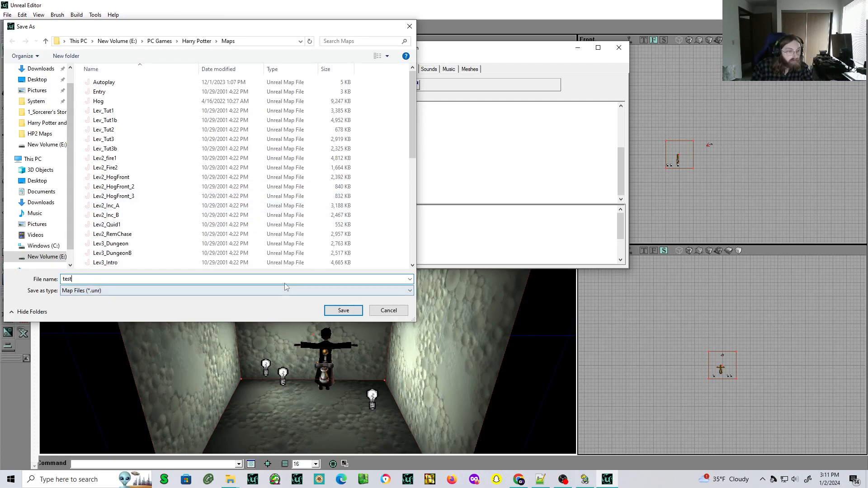
{"action": "left_click", "coordinate": [343, 311]}
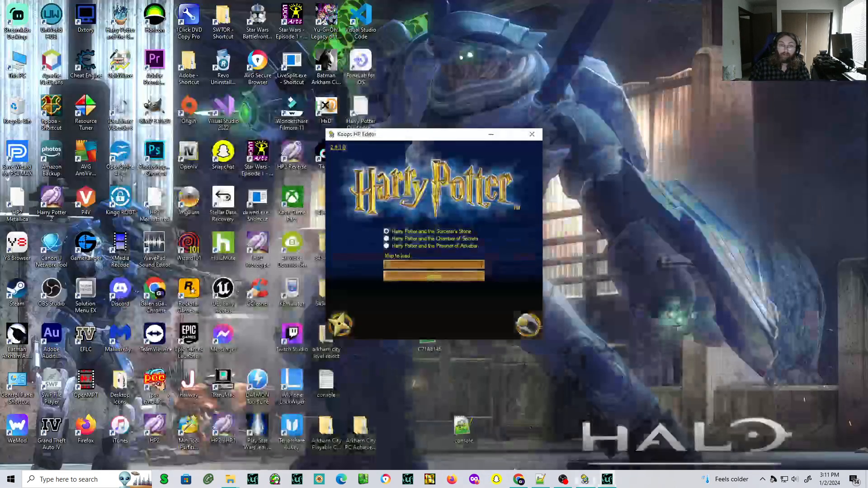
In Koops HP Editor, choose test from E:\PC Games\Harry Potter\Maps as the map to load
{"action": "left_click", "coordinate": [437, 264]}
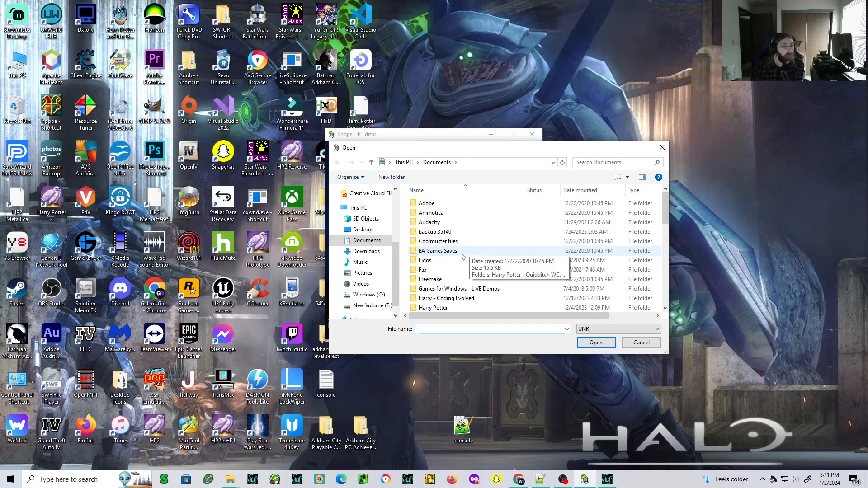
{"action": "left_click", "coordinate": [376, 307]}
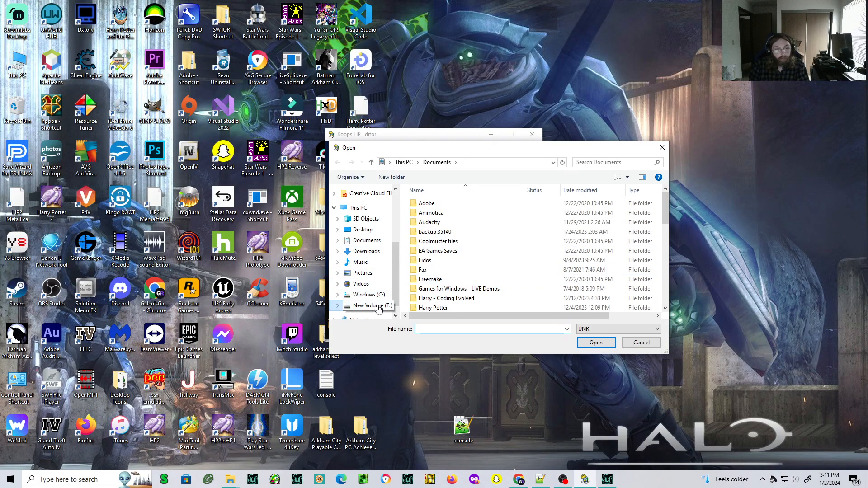
{"action": "scroll", "coordinate": [443, 283], "scroll_direction": "down", "scroll_amount": 10}
{"action": "scroll", "coordinate": [443, 283], "scroll_direction": "up", "scroll_amount": 2}
{"action": "double_click", "coordinate": [430, 210]}
{"action": "double_click", "coordinate": [443, 201]}
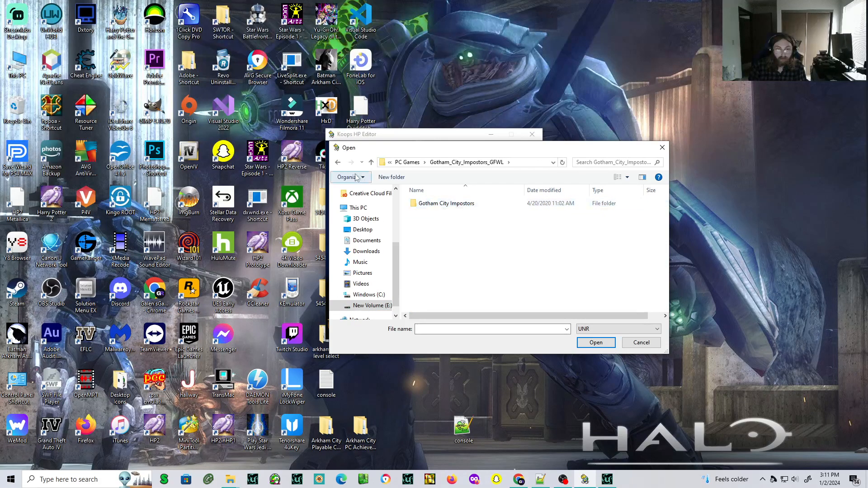
{"action": "left_click", "coordinate": [337, 161]}
{"action": "double_click", "coordinate": [426, 216]}
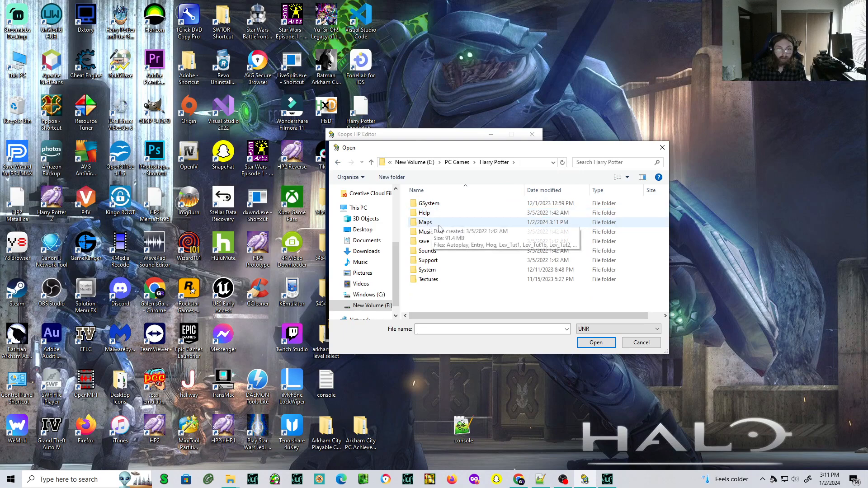
{"action": "left_click", "coordinate": [432, 223]}
{"action": "double_click", "coordinate": [432, 222]}
{"action": "scroll", "coordinate": [492, 257], "scroll_direction": "down", "scroll_amount": 5}
{"action": "left_click", "coordinate": [423, 306]}
{"action": "left_click", "coordinate": [596, 342]}
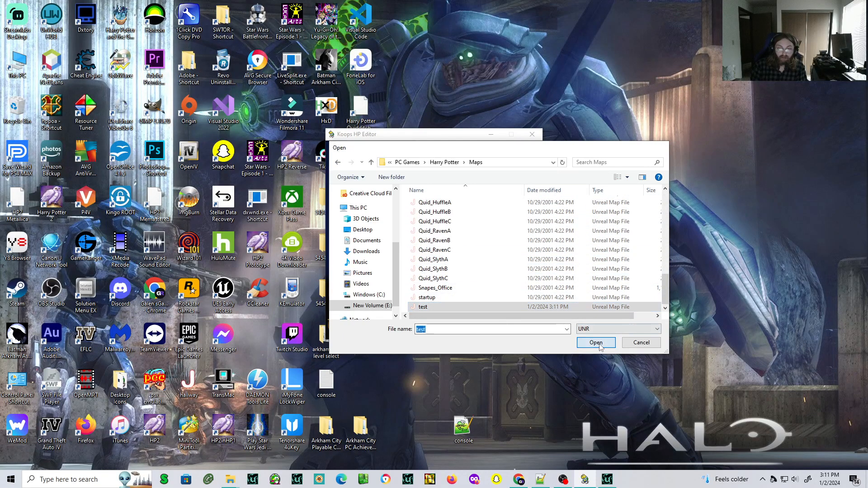
Try to launch Harry Potter and the Sorcerer's Stone with the test map, and dismiss the error dialogs
{"action": "left_click", "coordinate": [530, 327]}
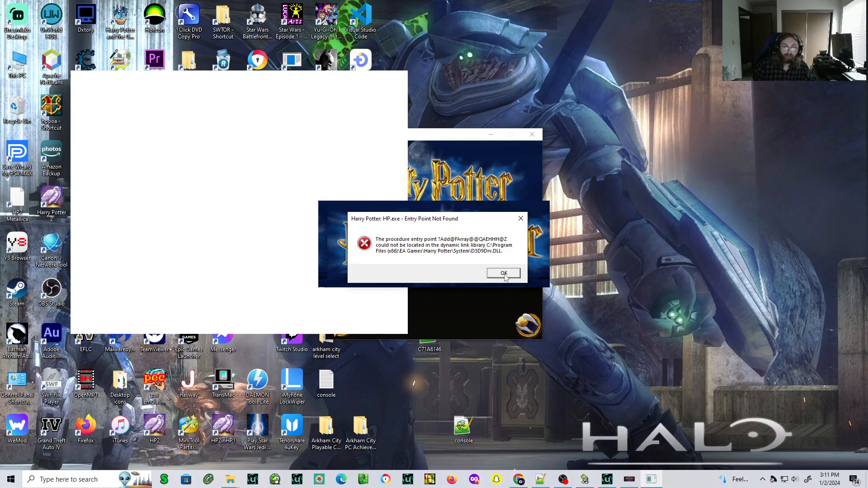
{"action": "left_click", "coordinate": [503, 274]}
{"action": "left_click", "coordinate": [504, 274]}
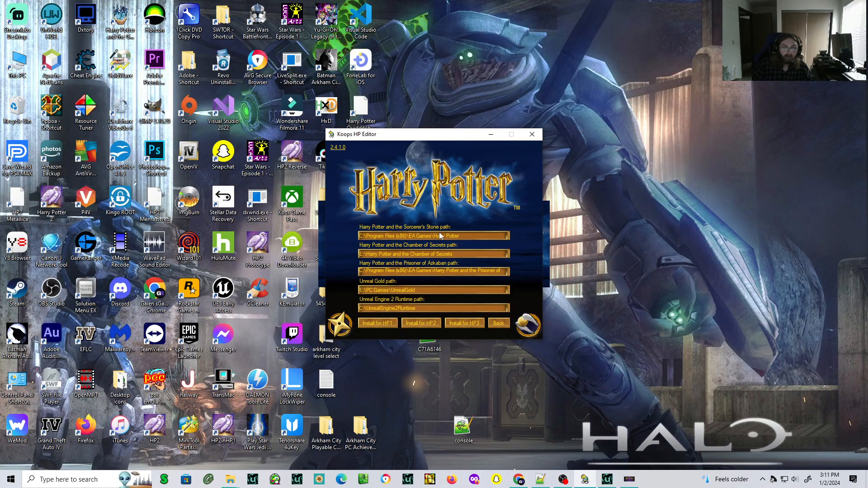
Try to set the Harry Potter and the Sorcerer's Stone path to a folder on the E: drive
{"action": "left_click", "coordinate": [471, 237]}
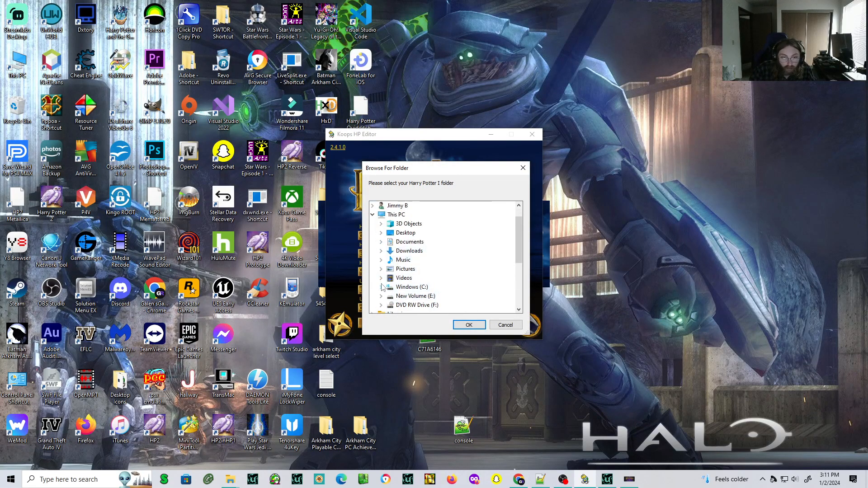
{"action": "left_click", "coordinate": [380, 296]}
{"action": "scroll", "coordinate": [438, 280], "scroll_direction": "down", "scroll_amount": 10}
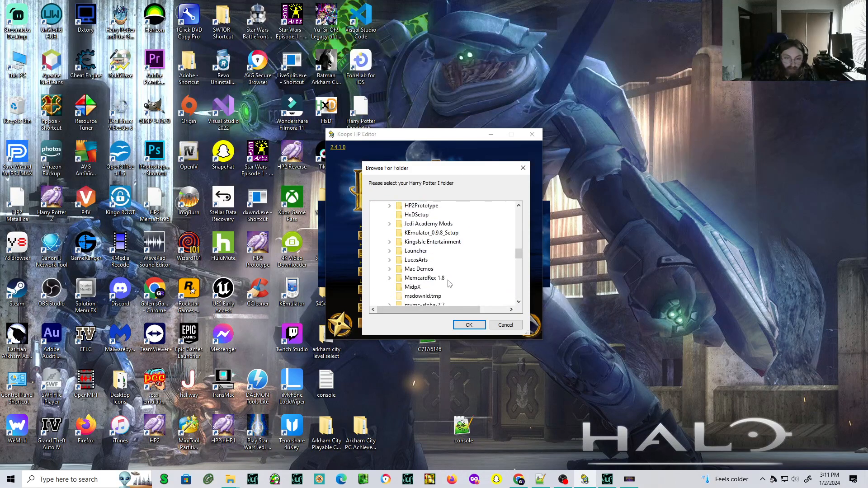
{"action": "scroll", "coordinate": [398, 240], "scroll_direction": "up", "scroll_amount": 3}
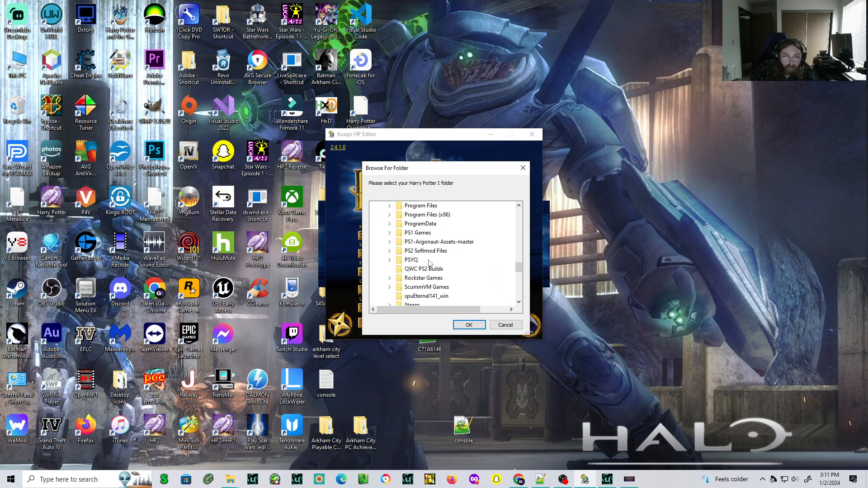
{"action": "left_click", "coordinate": [418, 216]}
{"action": "left_click", "coordinate": [430, 224]}
{"action": "left_click", "coordinate": [456, 326]}
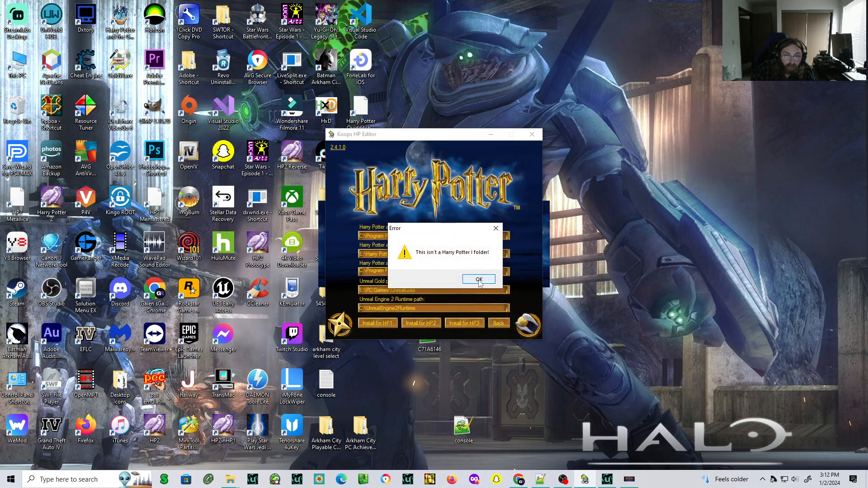
{"action": "left_click", "coordinate": [478, 279]}
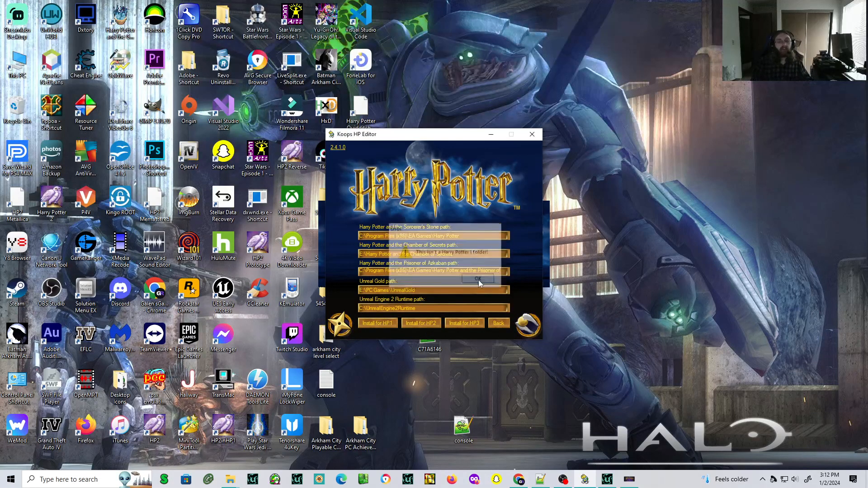
Try to set the Sorcerer's Stone path to the Harry Potter folder in E:\PC Games
{"action": "left_click", "coordinate": [450, 240]}
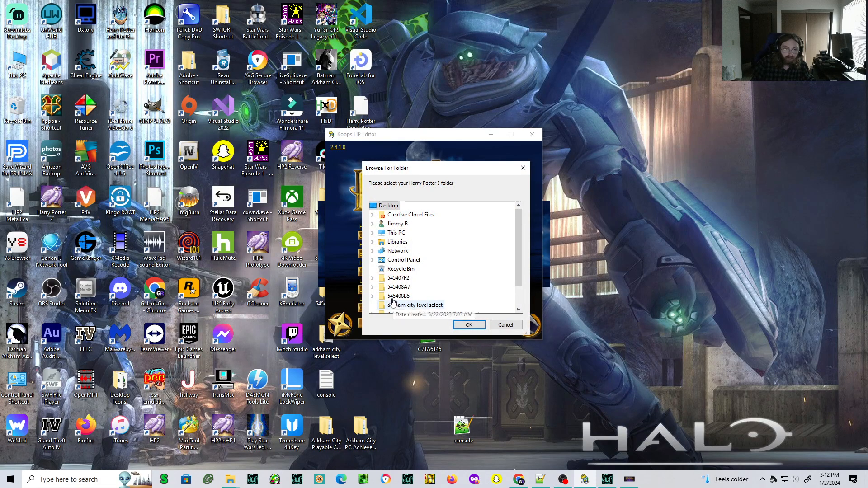
{"action": "scroll", "coordinate": [390, 289], "scroll_direction": "down", "scroll_amount": 1}
{"action": "scroll", "coordinate": [392, 278], "scroll_direction": "up", "scroll_amount": 1}
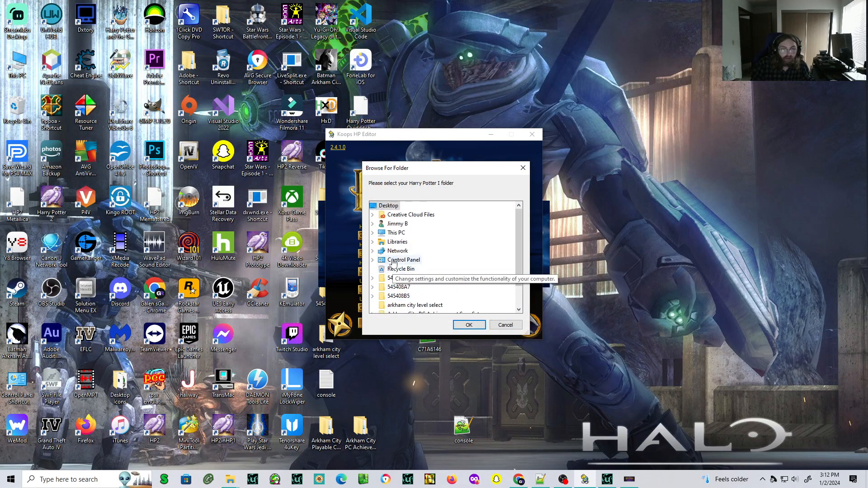
{"action": "left_click", "coordinate": [372, 232]}
{"action": "left_click", "coordinate": [381, 296]}
{"action": "scroll", "coordinate": [420, 280], "scroll_direction": "down", "scroll_amount": 5}
{"action": "scroll", "coordinate": [434, 289], "scroll_direction": "up", "scroll_amount": 1}
{"action": "scroll", "coordinate": [451, 294], "scroll_direction": "up", "scroll_amount": 3}
{"action": "scroll", "coordinate": [456, 296], "scroll_direction": "down", "scroll_amount": 3}
{"action": "scroll", "coordinate": [465, 299], "scroll_direction": "down", "scroll_amount": 2}
{"action": "scroll", "coordinate": [471, 300], "scroll_direction": "down", "scroll_amount": 2}
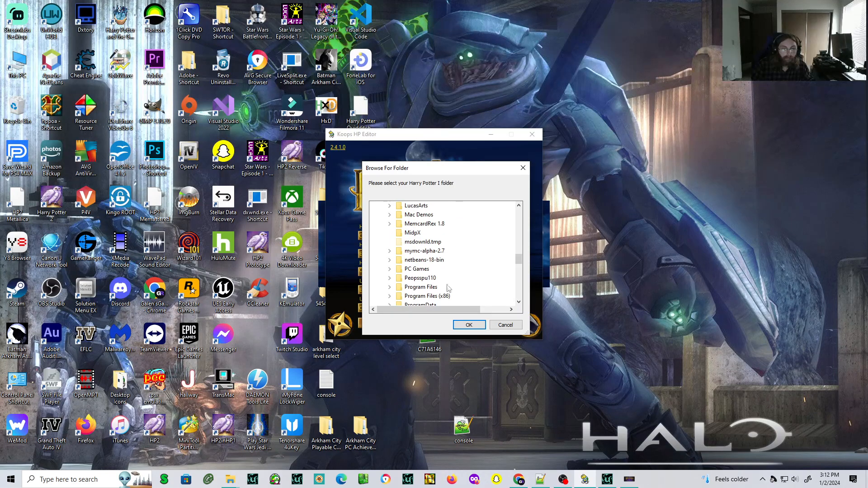
{"action": "left_click", "coordinate": [389, 268]}
{"action": "left_click", "coordinate": [398, 223]}
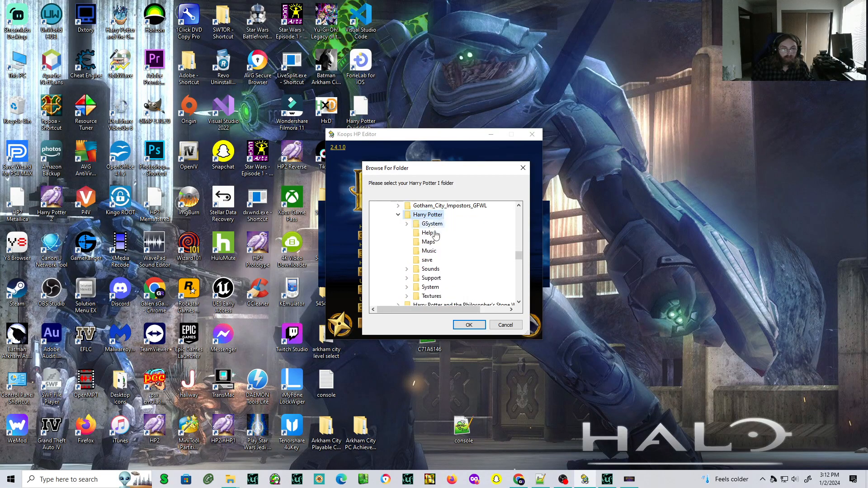
{"action": "left_click", "coordinate": [398, 215]}
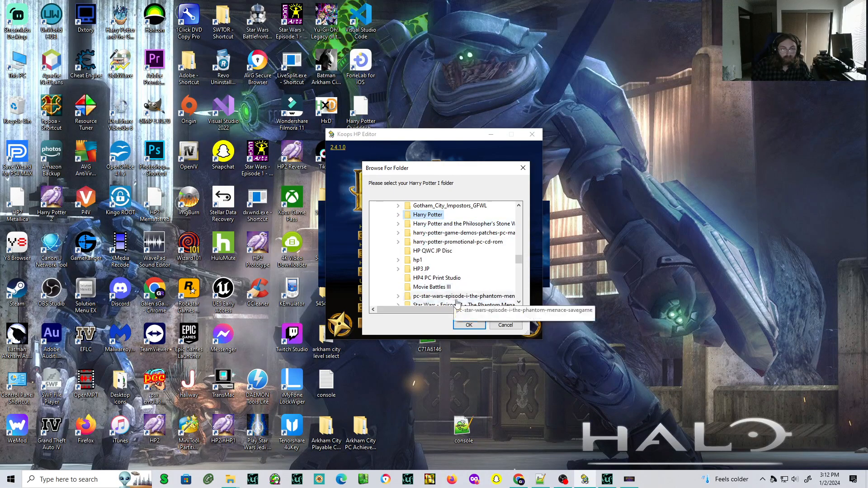
{"action": "left_click", "coordinate": [470, 325]}
{"action": "left_click", "coordinate": [477, 278]}
Set the Sorcerer's Stone path to the Harry Potter and the Philosopher's Stone Windows 10-FIX folder in E:\PC Games
{"action": "left_click", "coordinate": [425, 234]}
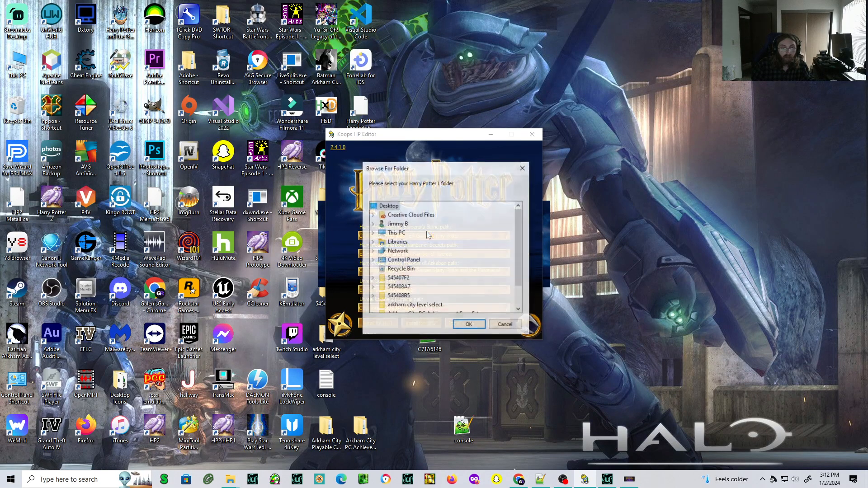
{"action": "left_click", "coordinate": [372, 232]}
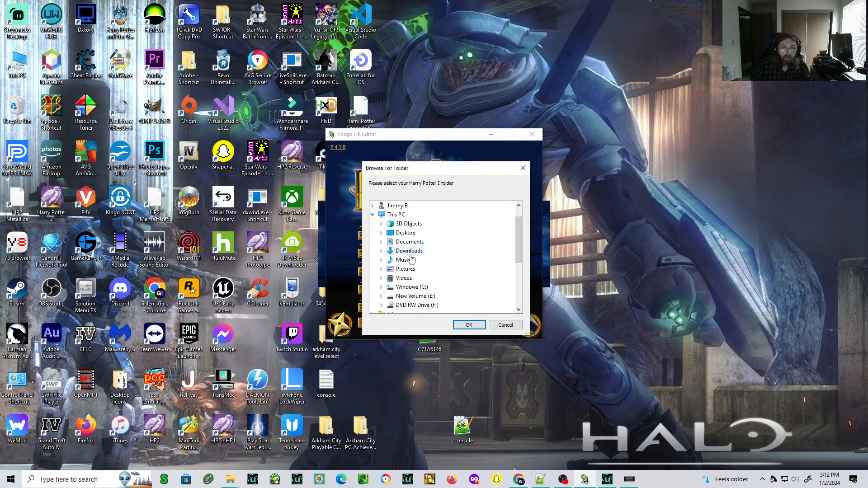
{"action": "left_click", "coordinate": [381, 296]}
{"action": "scroll", "coordinate": [398, 300], "scroll_direction": "down", "scroll_amount": 15}
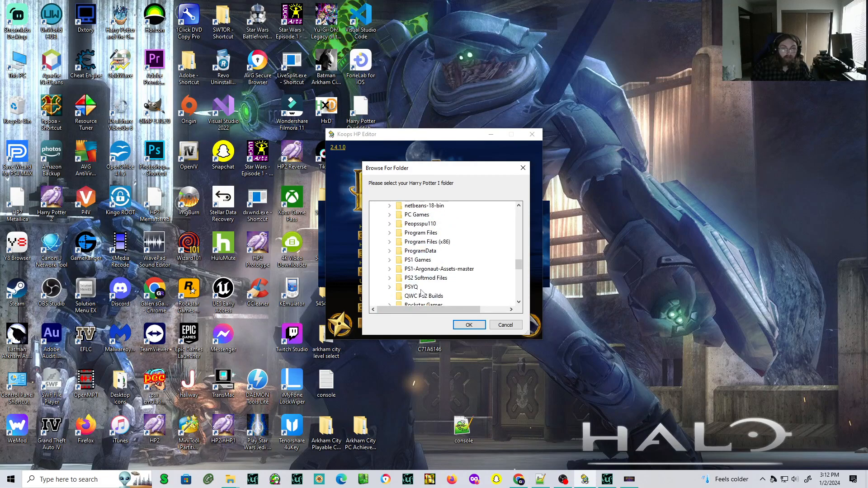
{"action": "left_click", "coordinate": [389, 215]}
{"action": "double_click", "coordinate": [436, 242]}
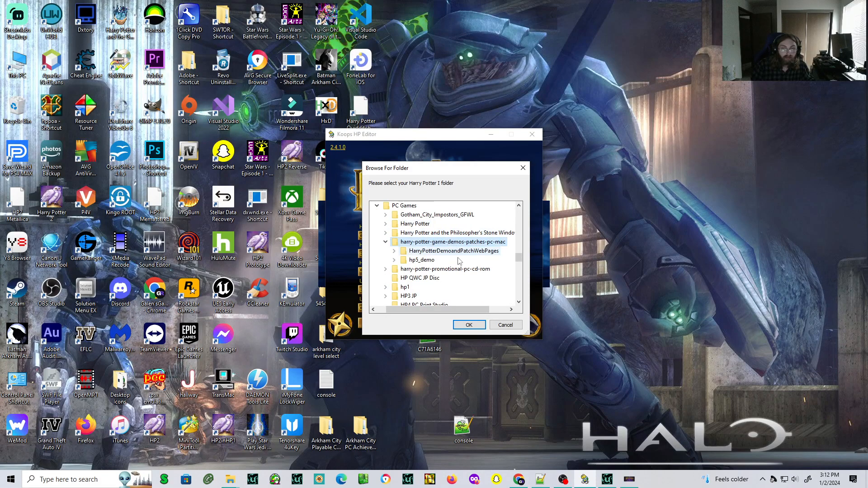
{"action": "double_click", "coordinate": [437, 233]}
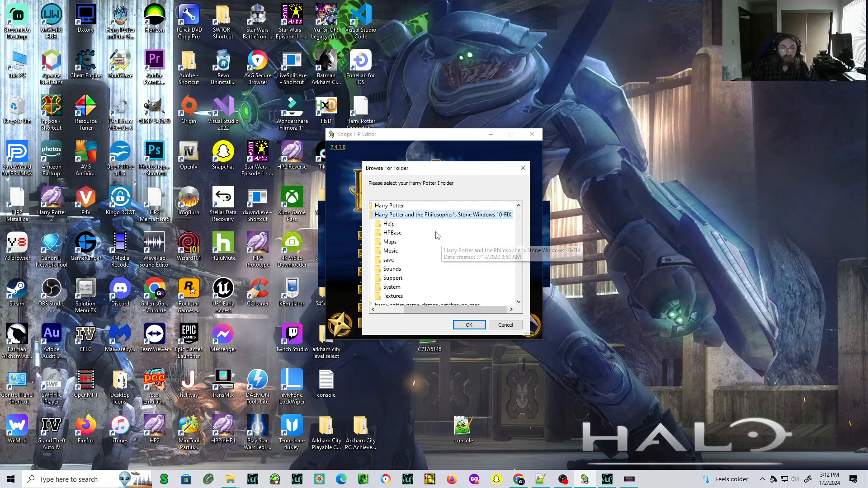
{"action": "left_click", "coordinate": [468, 325]}
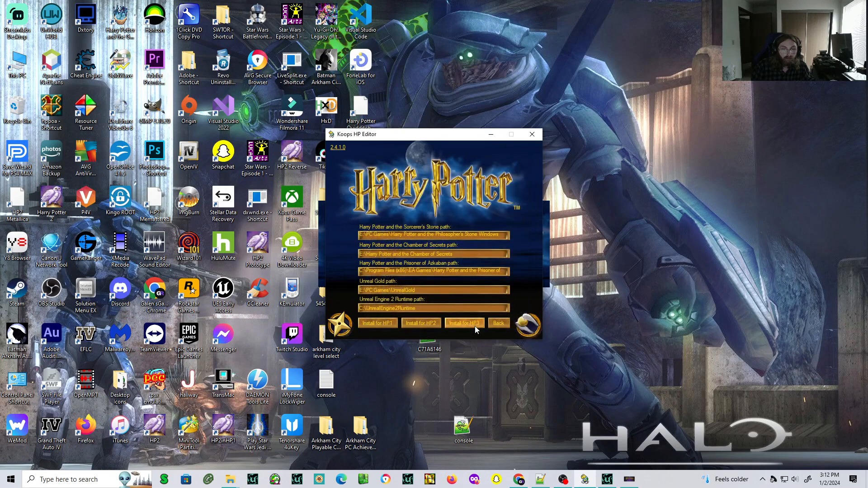
Try twice to install the editor for HP1, dismissing the error dialogs each time
{"action": "left_click", "coordinate": [379, 324]}
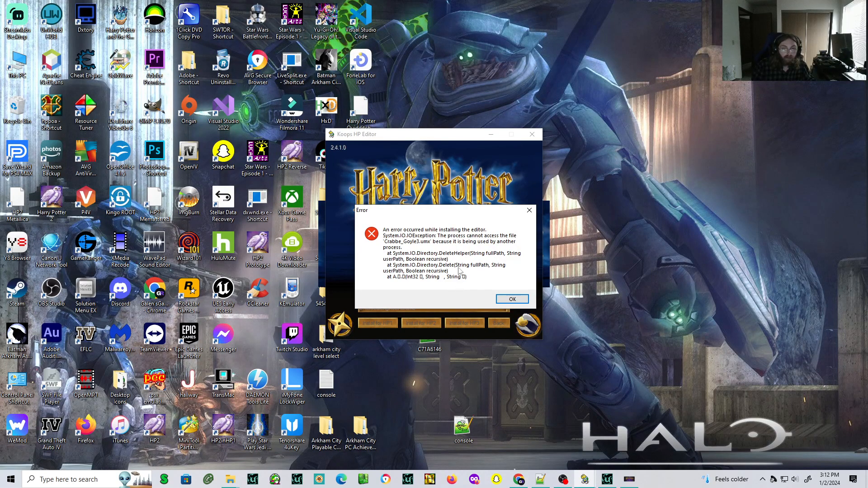
{"action": "left_click", "coordinate": [500, 300]}
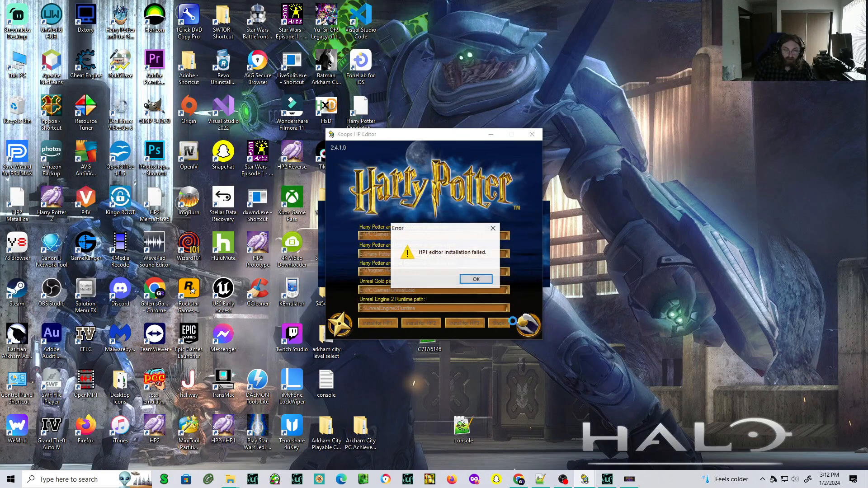
{"action": "left_click", "coordinate": [483, 280]}
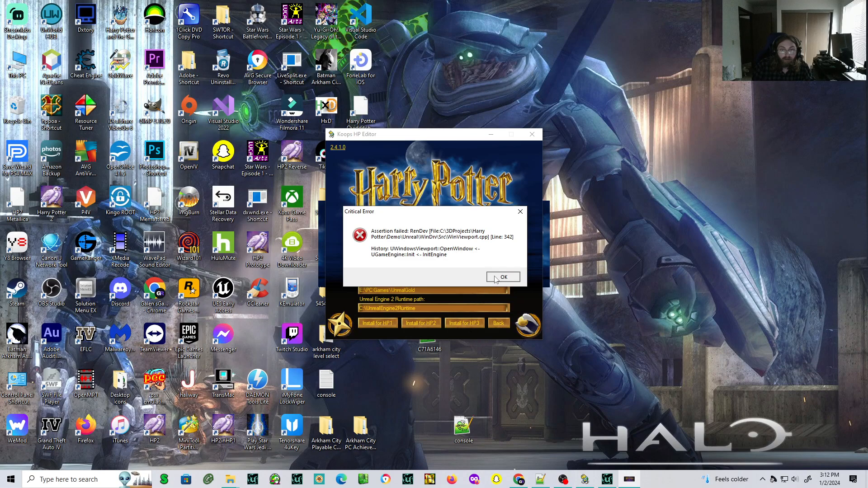
{"action": "left_click", "coordinate": [496, 278]}
{"action": "left_click", "coordinate": [372, 323]}
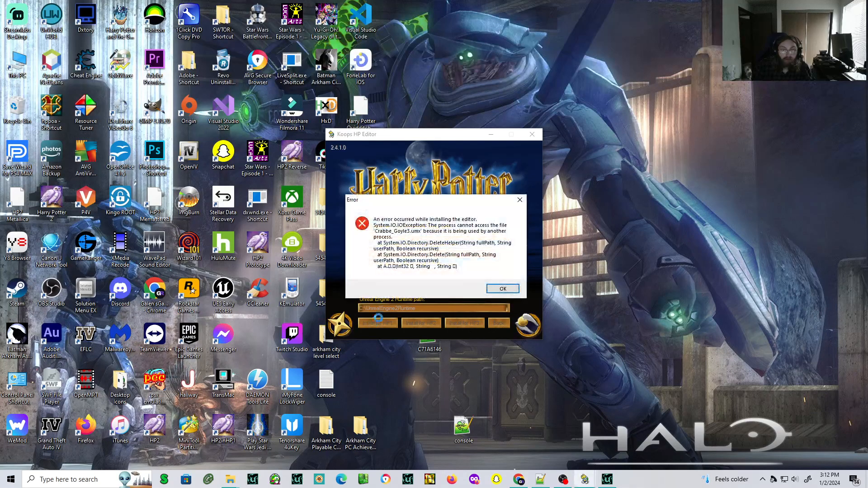
{"action": "left_click", "coordinate": [507, 289]}
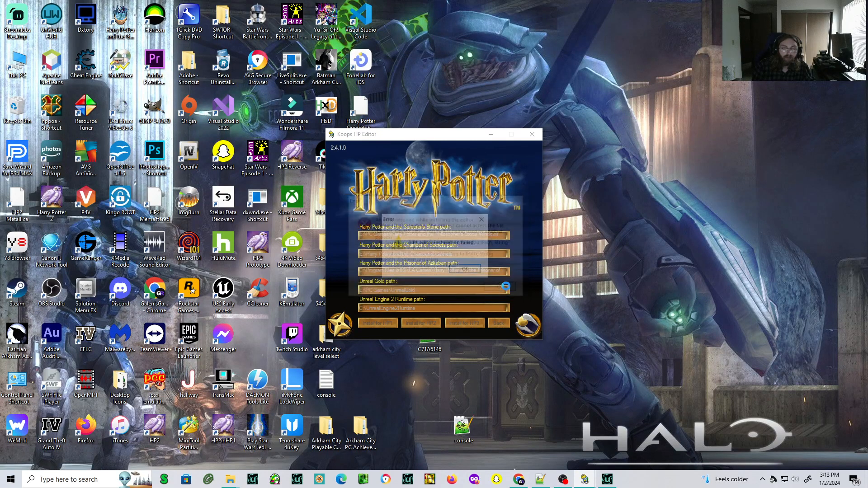
{"action": "left_click", "coordinate": [464, 270]}
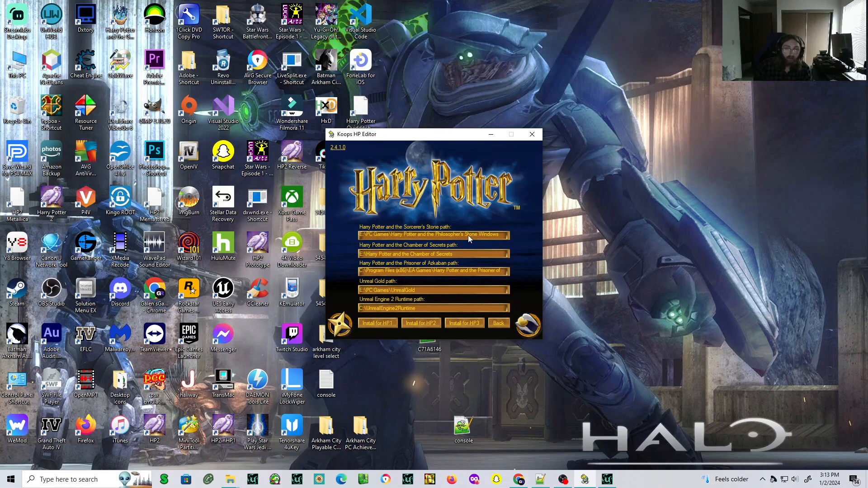
Start the level editor for Harry Potter and the Chamber of Secrets and preview skbasiliskmesh from the HPModels meshes
{"action": "left_click", "coordinate": [502, 325]}
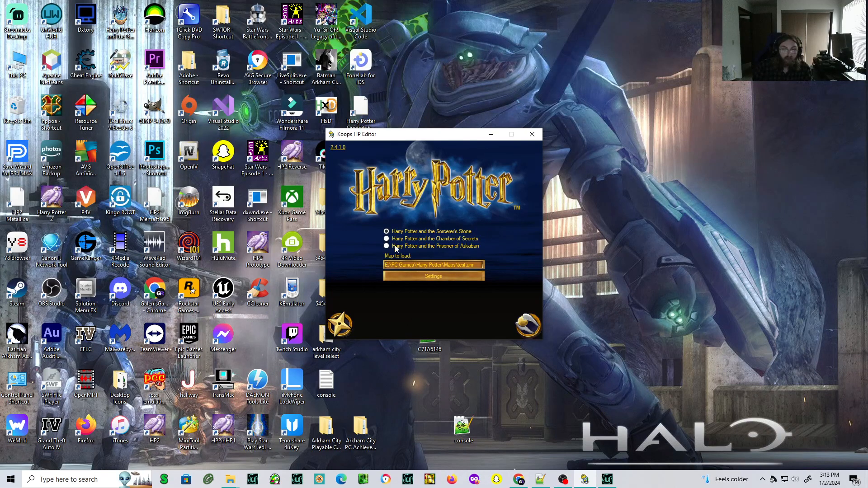
{"action": "left_click", "coordinate": [338, 326]}
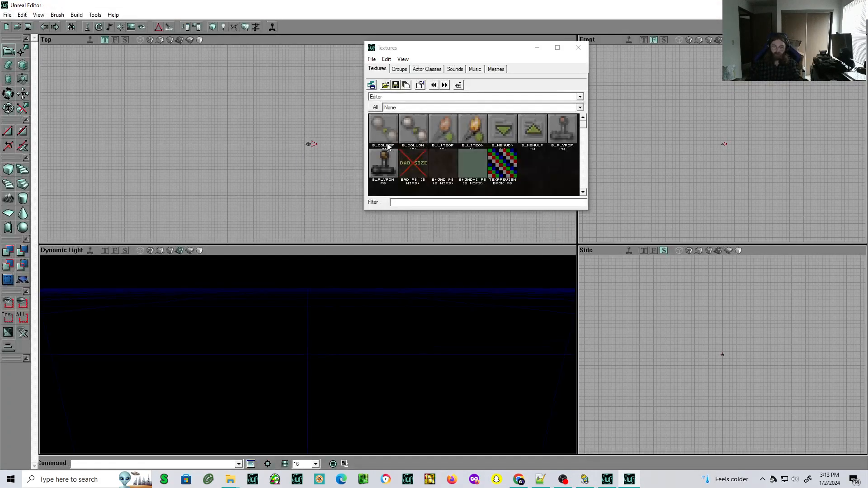
{"action": "left_click", "coordinate": [496, 69]}
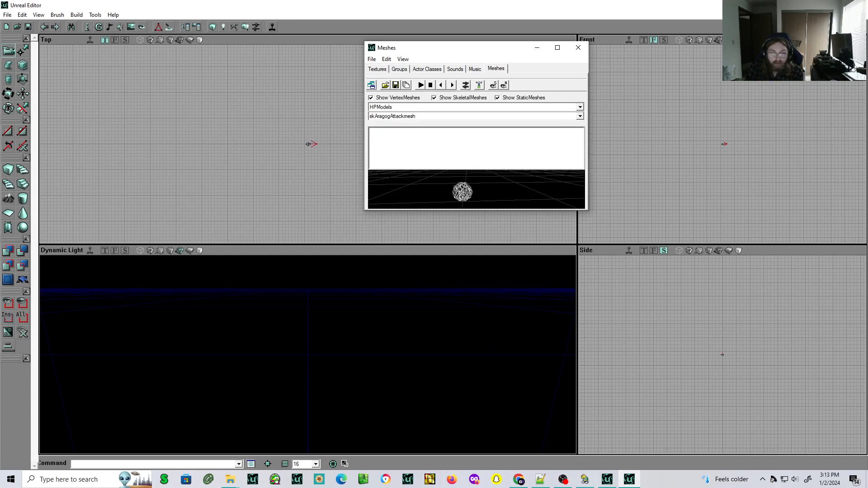
{"action": "left_click", "coordinate": [442, 116]}
{"action": "left_click", "coordinate": [441, 177]}
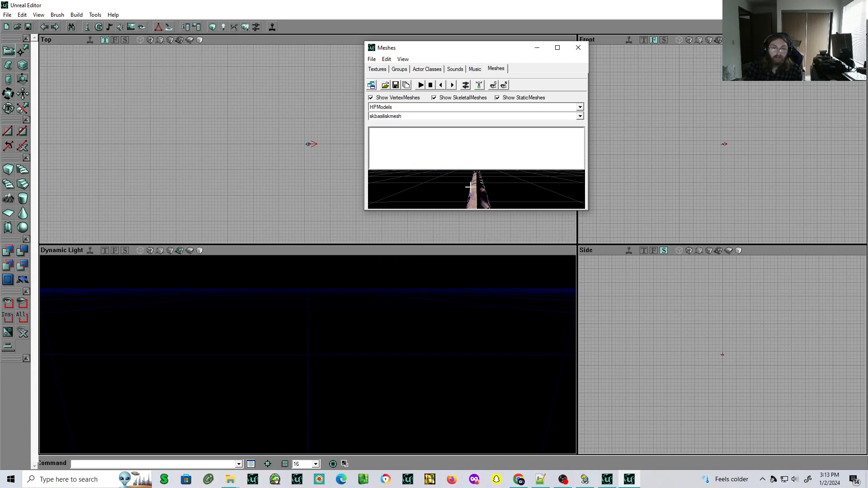
Load the texture packages from the E:\HP2 PC With Editor\Textures folder into the texture browser
{"action": "left_click", "coordinate": [378, 69]}
{"action": "left_click", "coordinate": [372, 59]}
{"action": "left_click", "coordinate": [382, 80]}
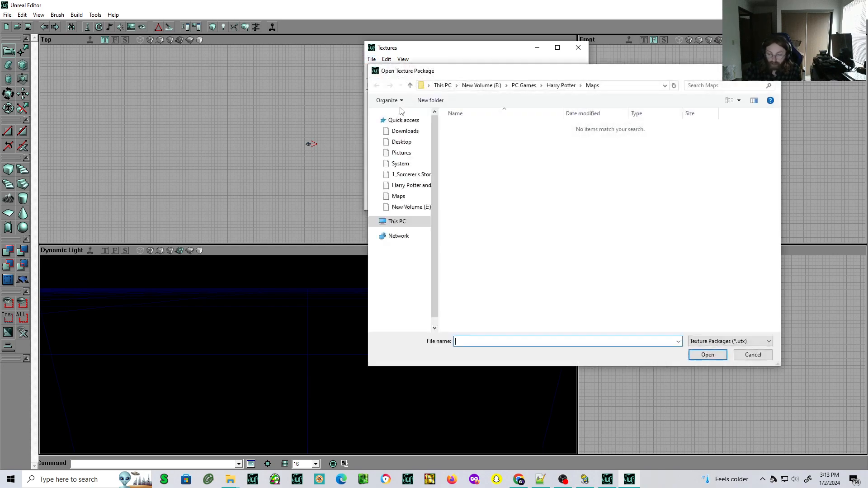
{"action": "left_click", "coordinate": [486, 85]}
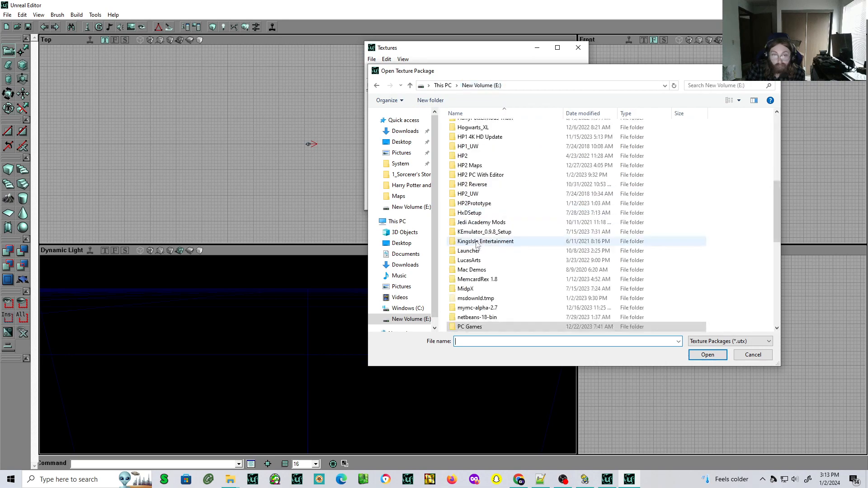
{"action": "double_click", "coordinate": [478, 174]}
{"action": "double_click", "coordinate": [477, 214]}
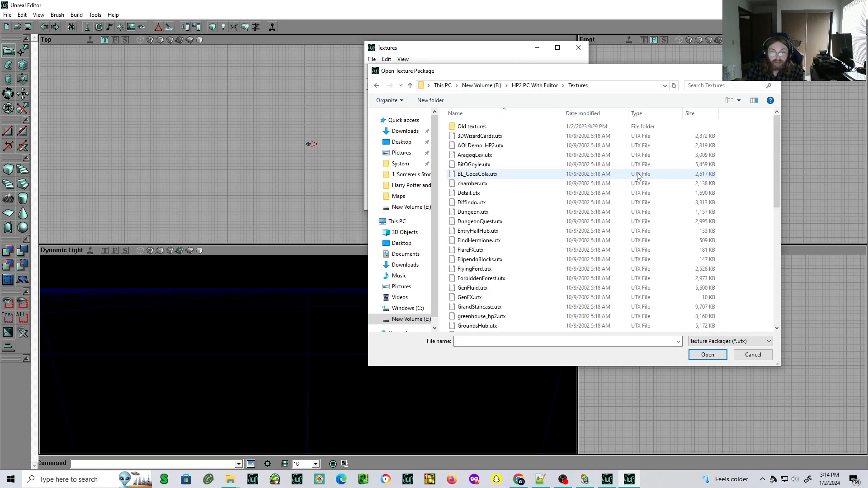
{"action": "left_click_drag", "start_coordinate": [723, 135], "coordinate": [678, 421]}
{"action": "left_click", "coordinate": [707, 354]}
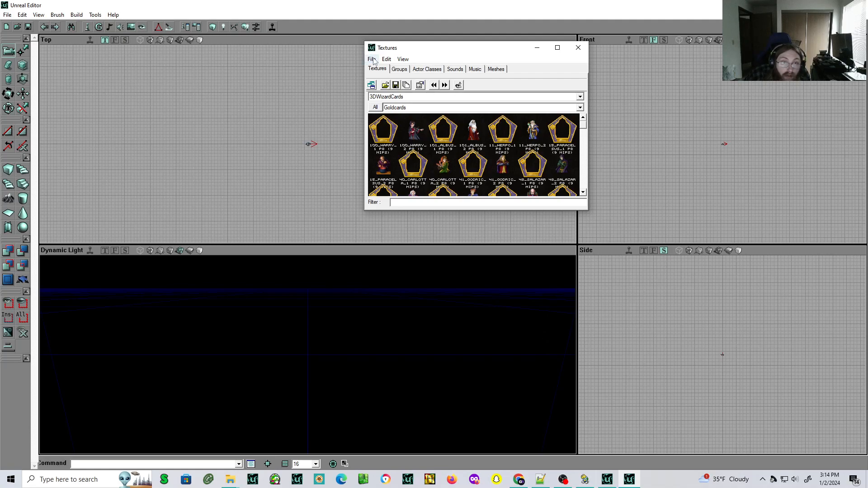
Try to set the Sorcerer's Stone path in Koops HP Editor to a folder on the ClickFree_Storage (J:) drive
{"action": "left_click", "coordinate": [69, 5]}
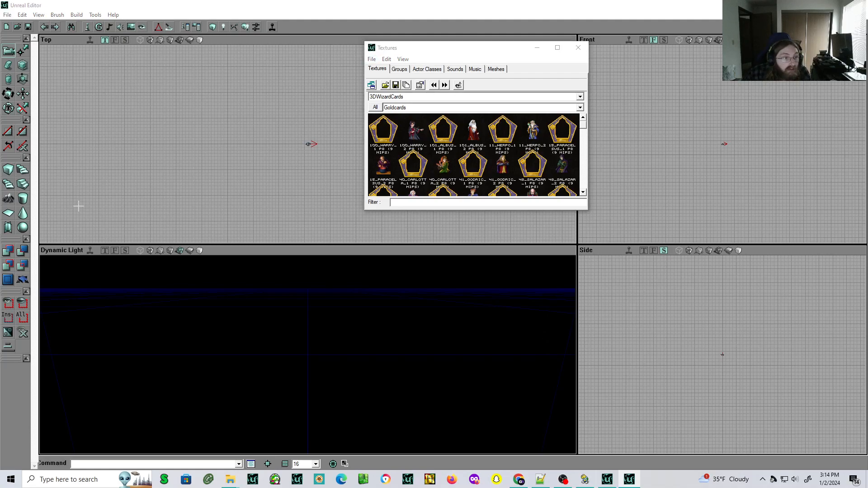
{"action": "scroll", "coordinate": [273, 365], "scroll_direction": "down", "scroll_amount": 3}
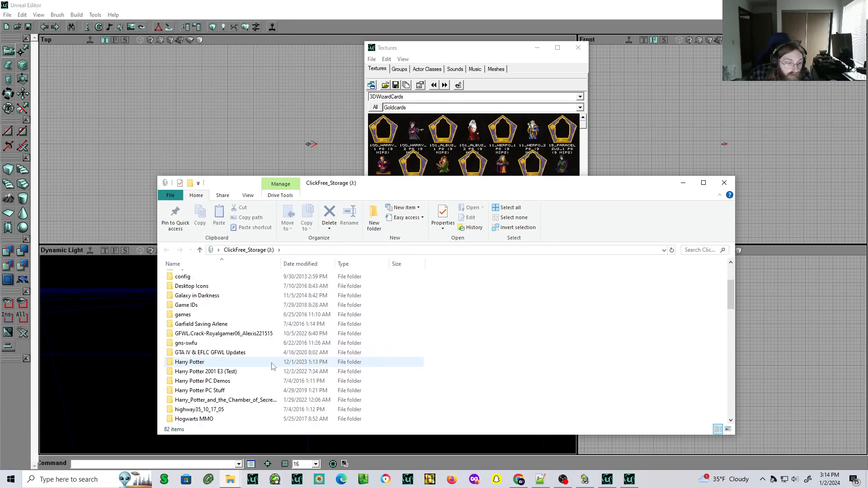
{"action": "scroll", "coordinate": [273, 365], "scroll_direction": "down", "scroll_amount": 2}
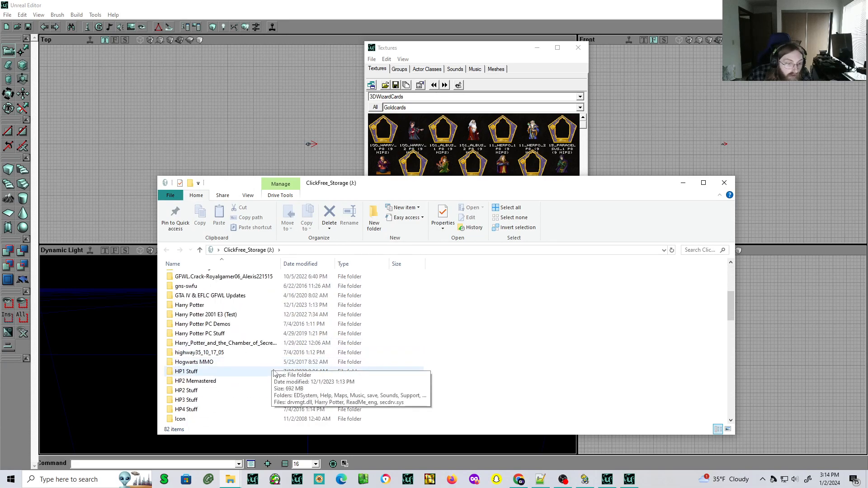
{"action": "left_click", "coordinate": [583, 482]}
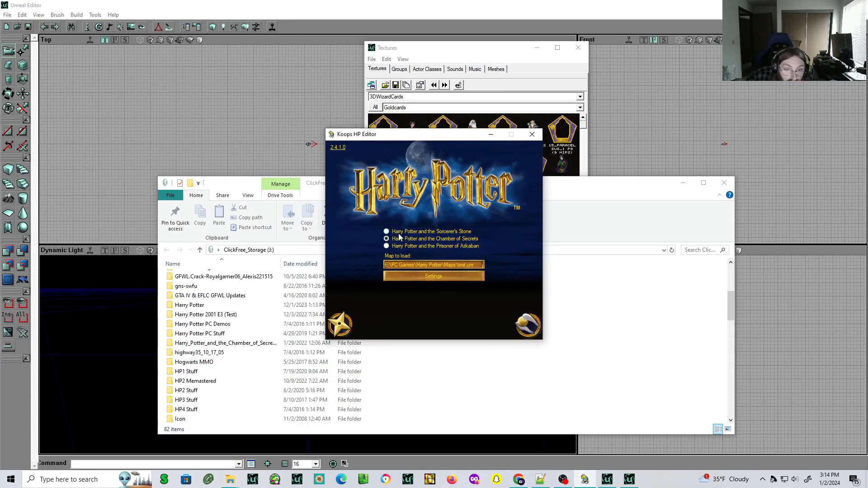
{"action": "left_click", "coordinate": [433, 276]}
{"action": "left_click", "coordinate": [417, 233]}
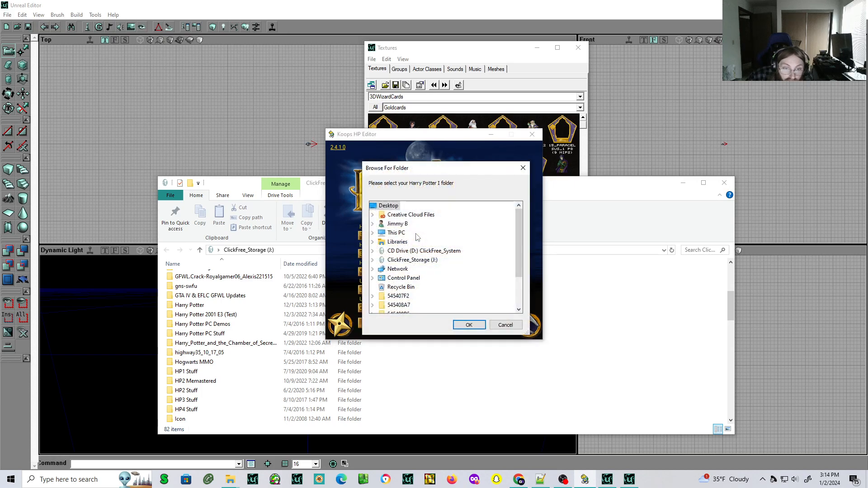
{"action": "left_click", "coordinate": [372, 232]}
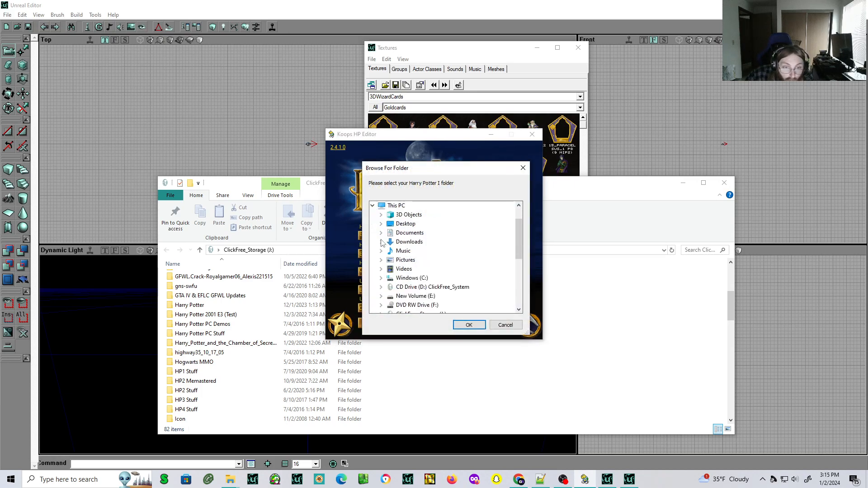
{"action": "scroll", "coordinate": [429, 267], "scroll_direction": "down", "scroll_amount": 2}
{"action": "double_click", "coordinate": [434, 270]}
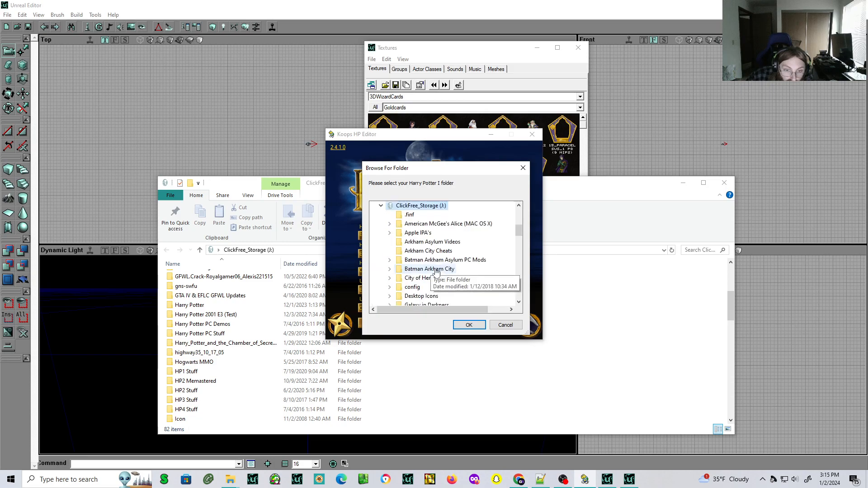
{"action": "scroll", "coordinate": [420, 285], "scroll_direction": "down", "scroll_amount": 3}
{"action": "double_click", "coordinate": [418, 287]}
{"action": "left_click", "coordinate": [468, 324]}
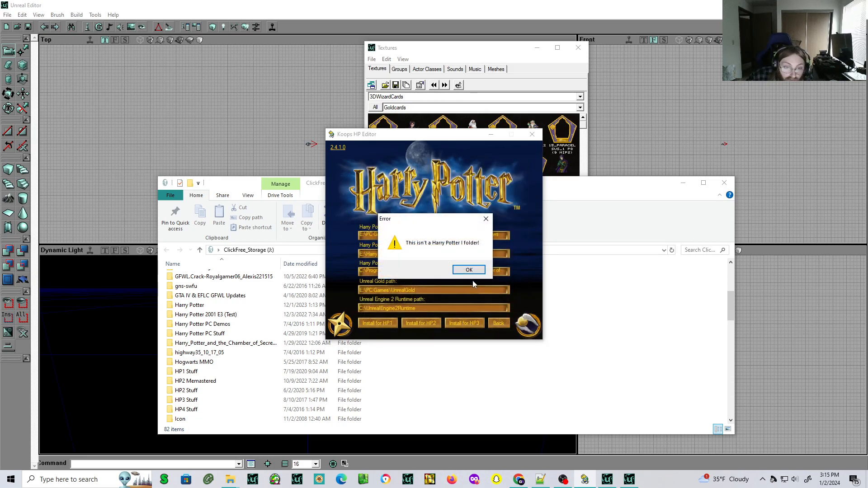
{"action": "left_click", "coordinate": [468, 270]}
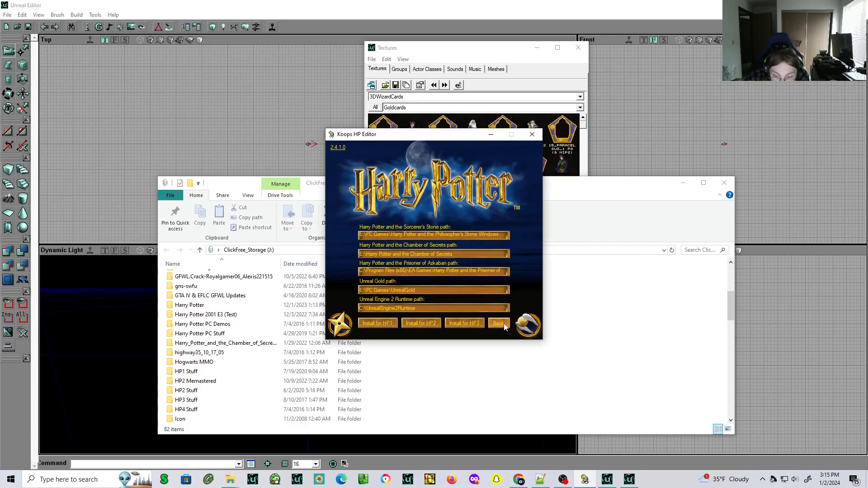
Retry the HP1 editor installation, dismiss its errors, and return to Unreal Editor with the launcher minimized and File Explorer closed
{"action": "left_click", "coordinate": [378, 325]}
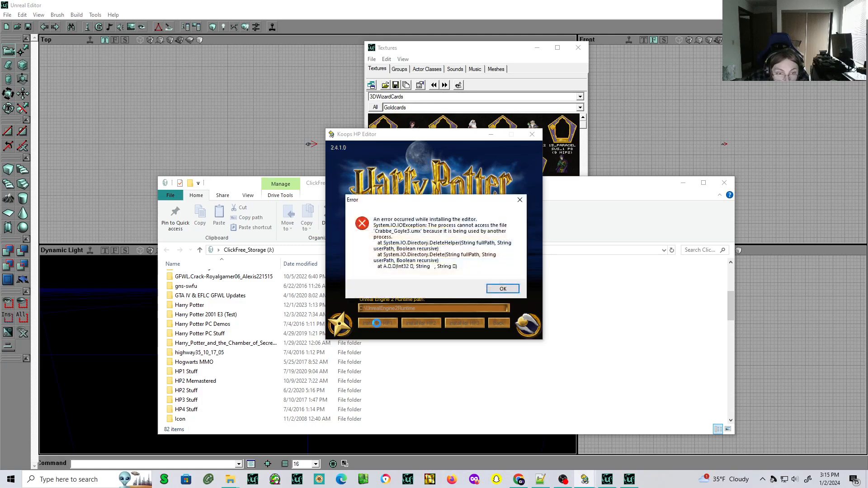
{"action": "left_click", "coordinate": [506, 290]}
{"action": "left_click", "coordinate": [465, 270]}
{"action": "left_click", "coordinate": [498, 322]}
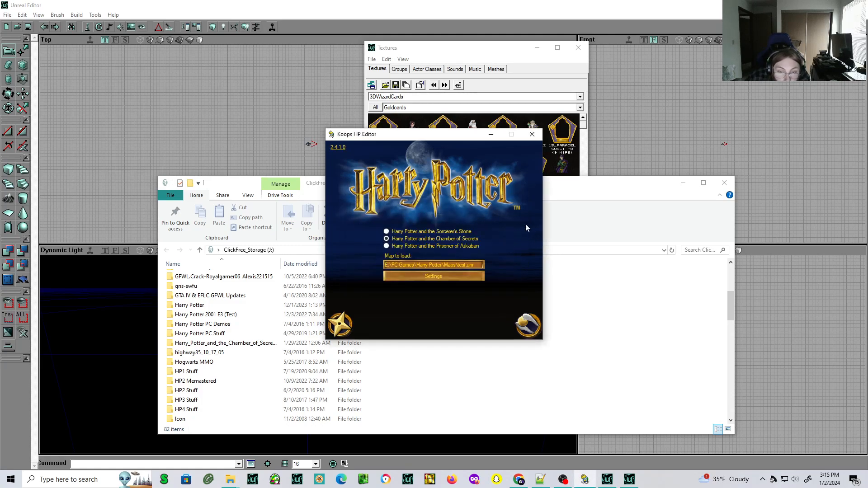
{"action": "left_click", "coordinate": [490, 136]}
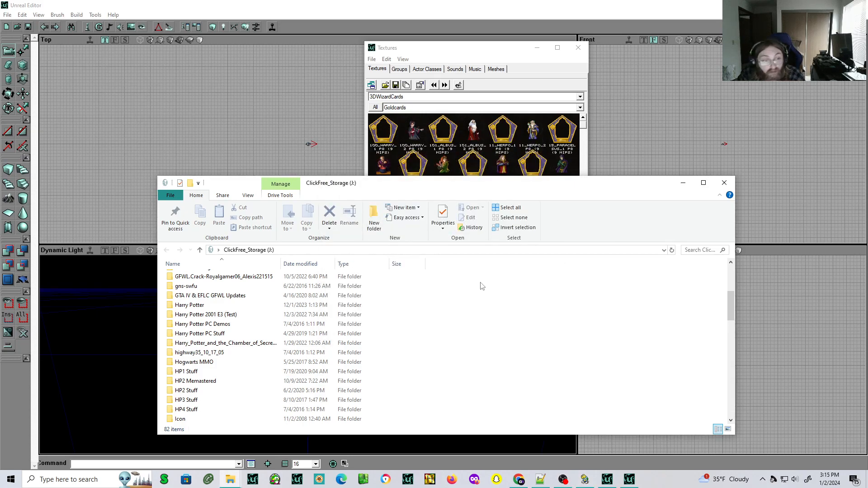
{"action": "left_click", "coordinate": [724, 183]}
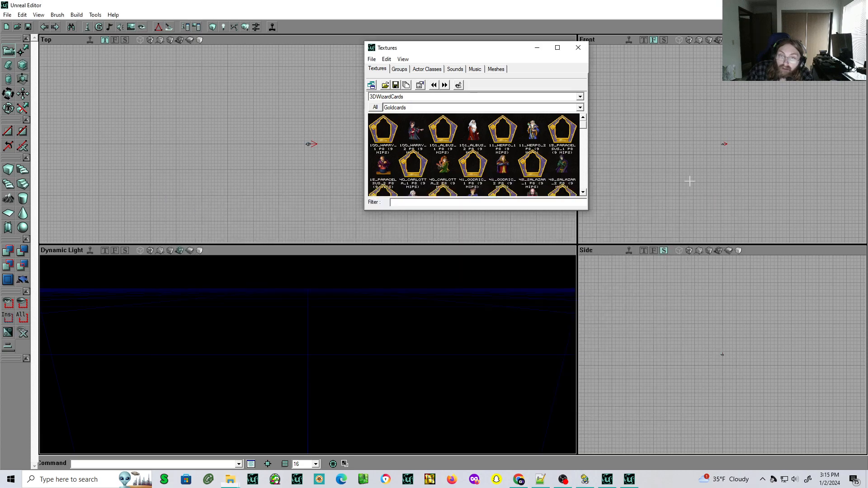
Create a cube builder brush in the empty level
{"action": "left_click", "coordinate": [7, 14]}
{"action": "left_click", "coordinate": [22, 15]}
{"action": "mouse_move", "coordinate": [3, 11]}
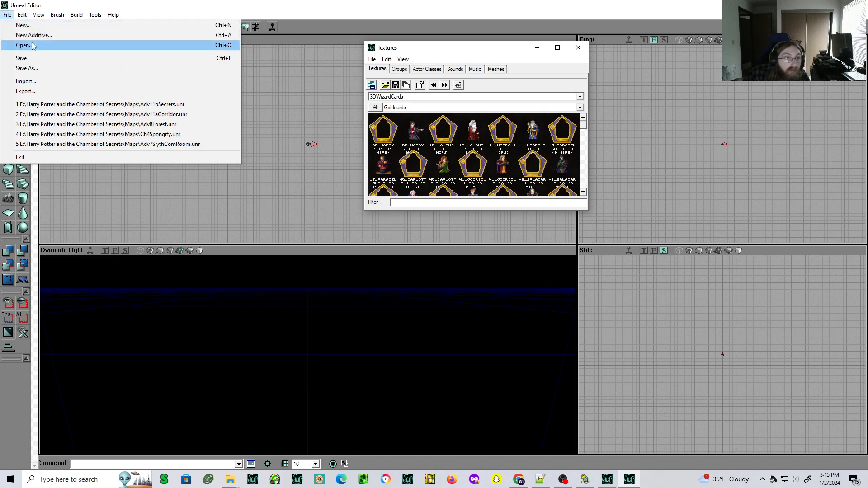
{"action": "left_click", "coordinate": [10, 176]}
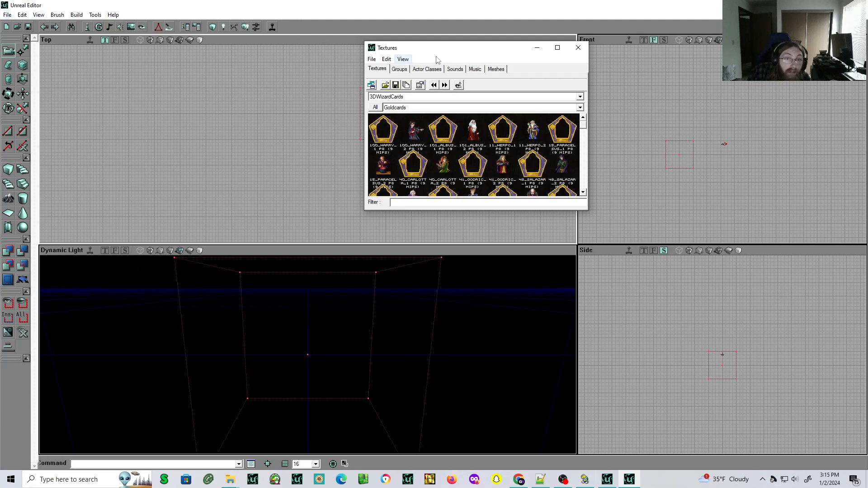
Expand the Pawn actor classes down to KPlayerPawn and subtract the cube brush to hollow out the room
{"action": "left_click", "coordinate": [432, 69]}
{"action": "scroll", "coordinate": [457, 143], "scroll_direction": "down", "scroll_amount": 5}
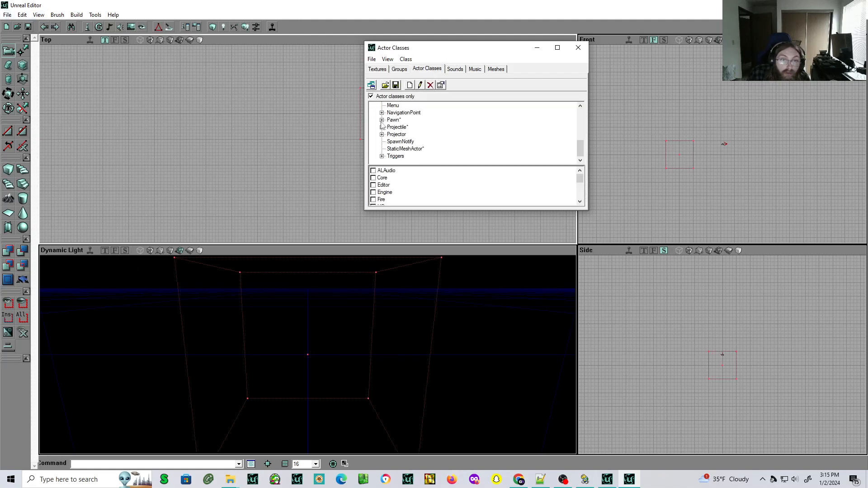
{"action": "left_click", "coordinate": [382, 120]}
{"action": "left_click", "coordinate": [391, 134]}
{"action": "left_click", "coordinate": [399, 148]}
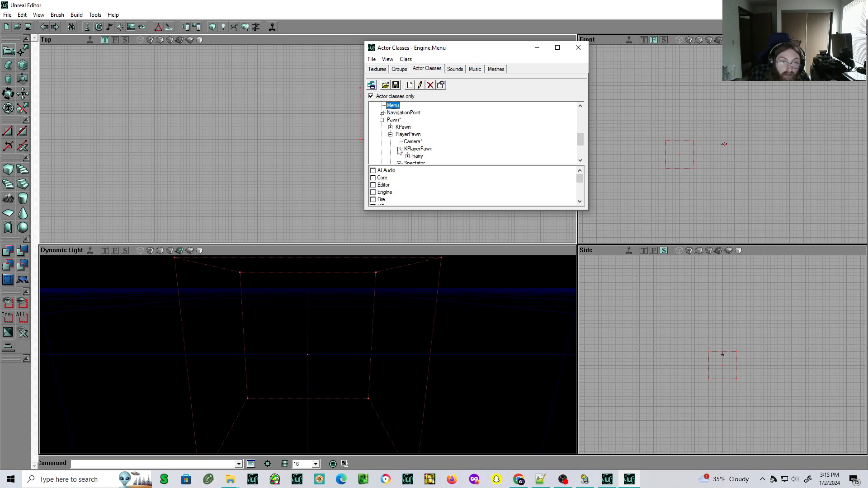
{"action": "left_click", "coordinate": [22, 251]}
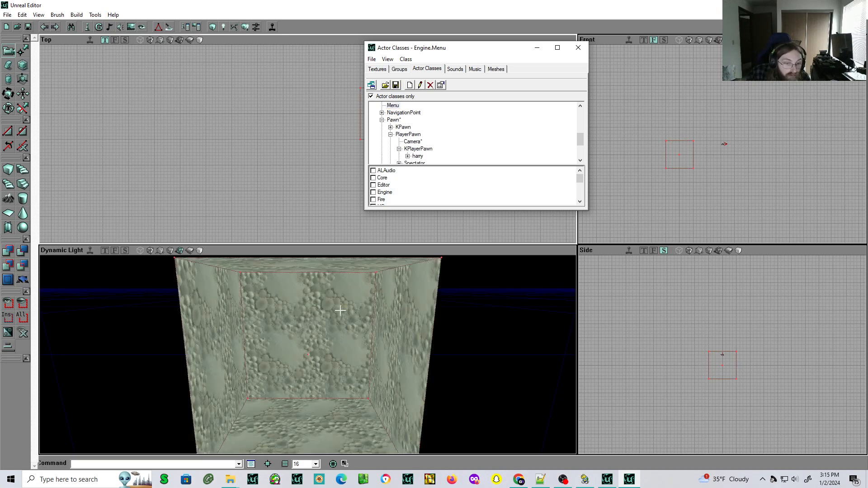
Select the harry class under KPlayerPawn and add a harry actor to the room's floor
{"action": "right_click", "coordinate": [320, 425]}
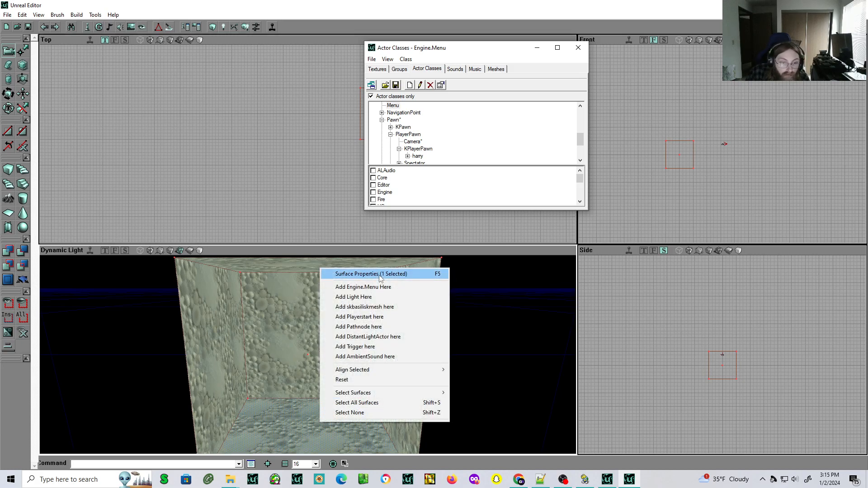
{"action": "left_click", "coordinate": [408, 156]}
{"action": "left_click", "coordinate": [417, 148]}
{"action": "left_click", "coordinate": [432, 156]}
{"action": "left_click", "coordinate": [415, 156]}
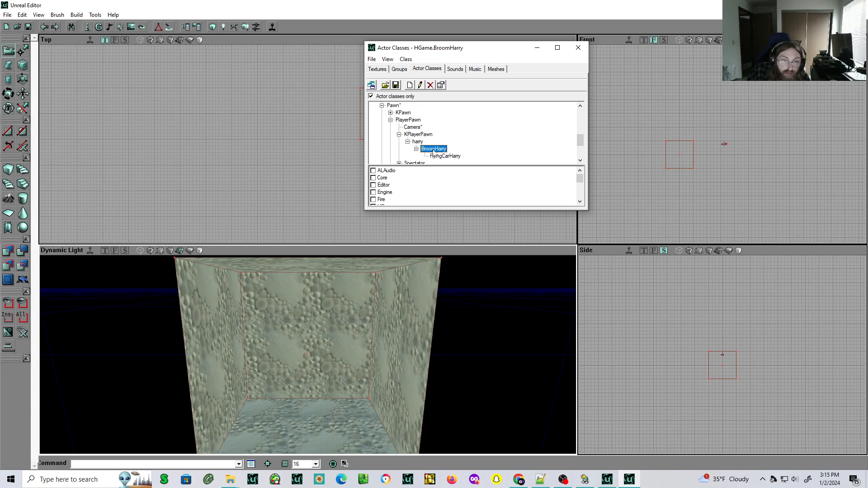
{"action": "left_click", "coordinate": [415, 148]}
{"action": "left_click", "coordinate": [417, 142]}
{"action": "right_click", "coordinate": [311, 381]}
{"action": "left_click", "coordinate": [323, 286]}
Add a PlayerStart at the harry actor's position
{"action": "mouse_move", "coordinate": [301, 384]}
{"action": "left_mouse_down"}
{"action": "mouse_move", "coordinate": [300, 405]}
{"action": "mouse_move", "coordinate": [300, 387]}
{"action": "left_mouse_up"}
{"action": "right_click", "coordinate": [300, 386]}
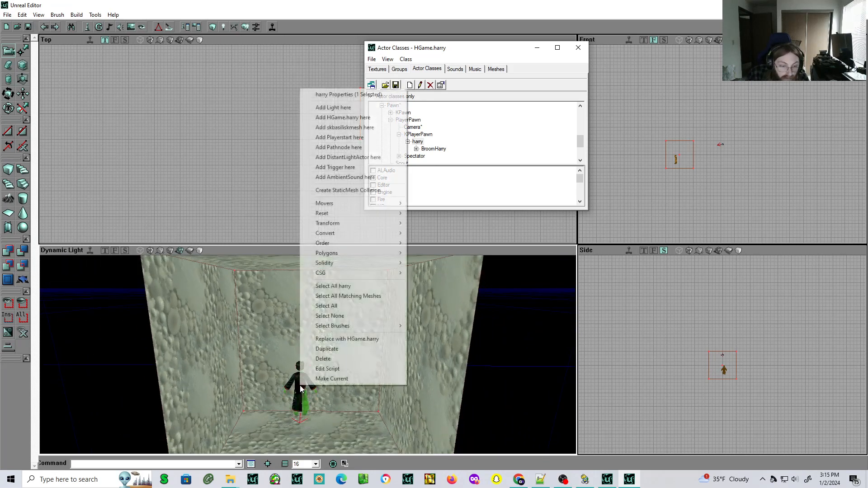
{"action": "left_click", "coordinate": [345, 136]}
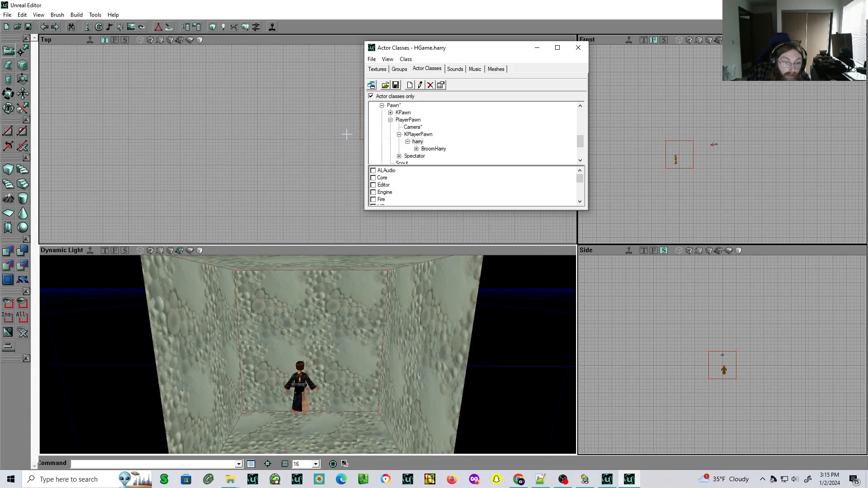
Look through the KPawn actor classes, including the HPawn and HChar branches, and collapse them again
{"action": "left_click", "coordinate": [391, 120]}
{"action": "left_click", "coordinate": [390, 112]}
{"action": "left_click", "coordinate": [398, 120]}
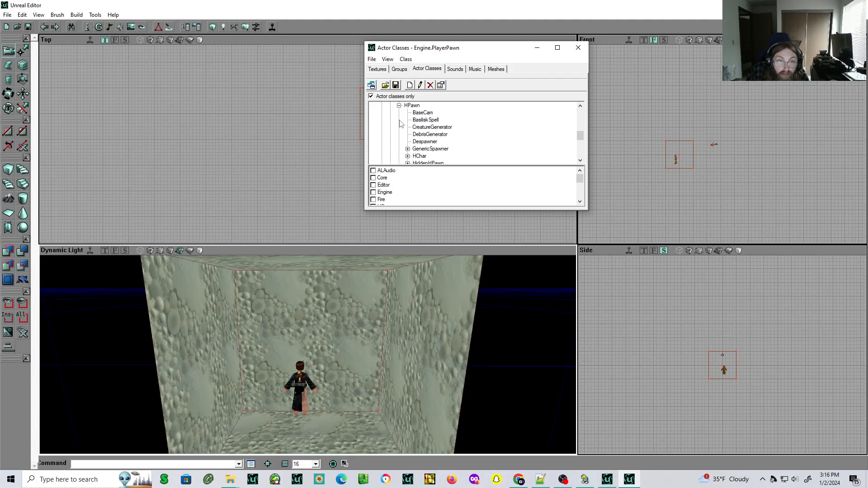
{"action": "scroll", "coordinate": [449, 152], "scroll_direction": "down", "scroll_amount": 3}
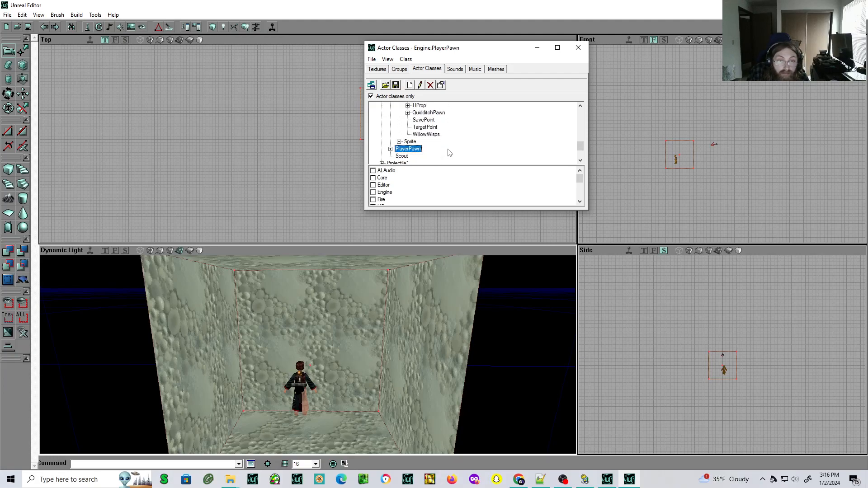
{"action": "scroll", "coordinate": [450, 152], "scroll_direction": "up", "scroll_amount": 3}
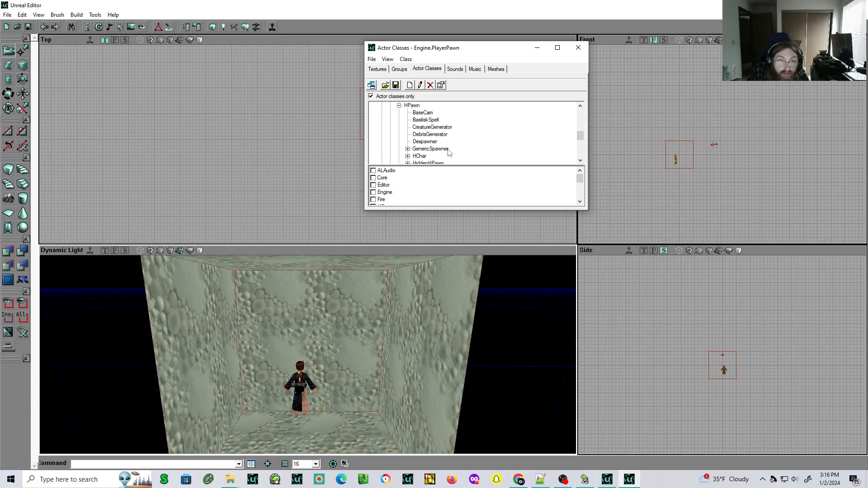
{"action": "left_click", "coordinate": [408, 156]}
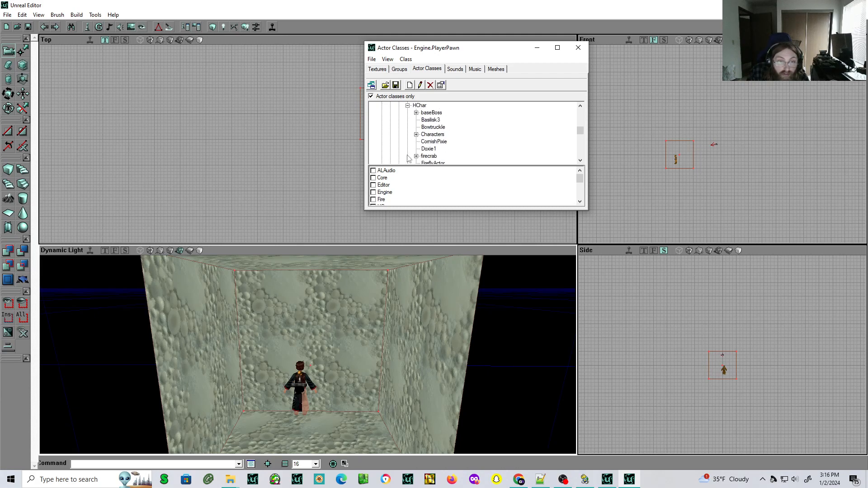
{"action": "scroll", "coordinate": [422, 126], "scroll_direction": "down", "scroll_amount": 6}
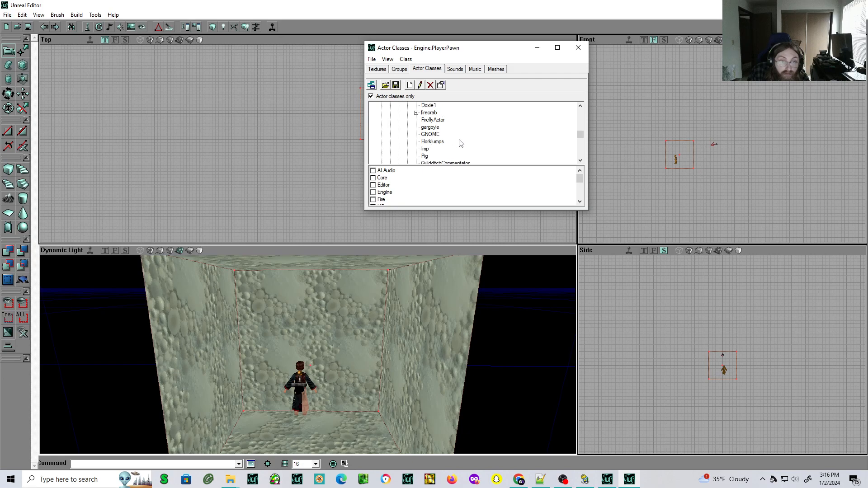
{"action": "scroll", "coordinate": [460, 142], "scroll_direction": "up", "scroll_amount": 9}
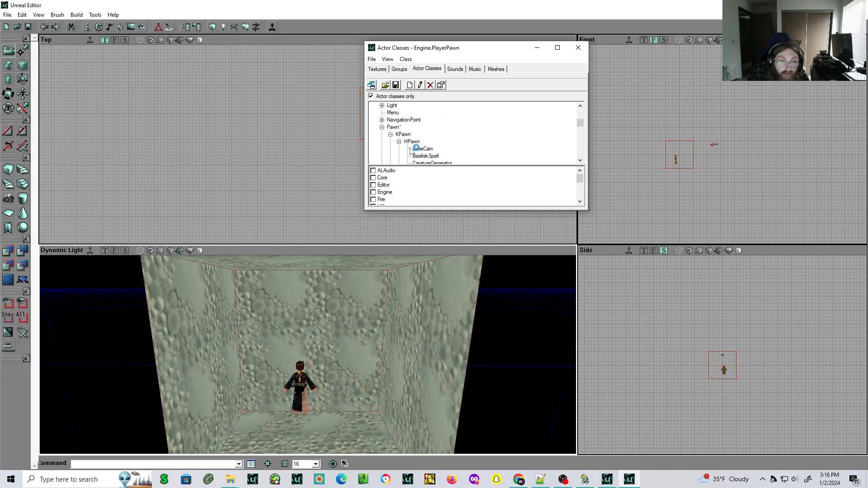
{"action": "scroll", "coordinate": [409, 149], "scroll_direction": "down", "scroll_amount": 1}
{"action": "left_click", "coordinate": [422, 128]}
{"action": "left_click", "coordinate": [399, 120]}
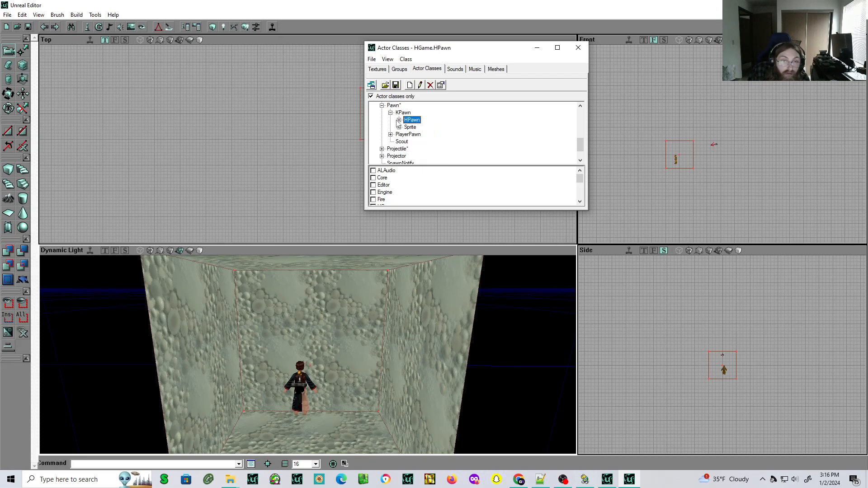
{"action": "left_click", "coordinate": [391, 113]}
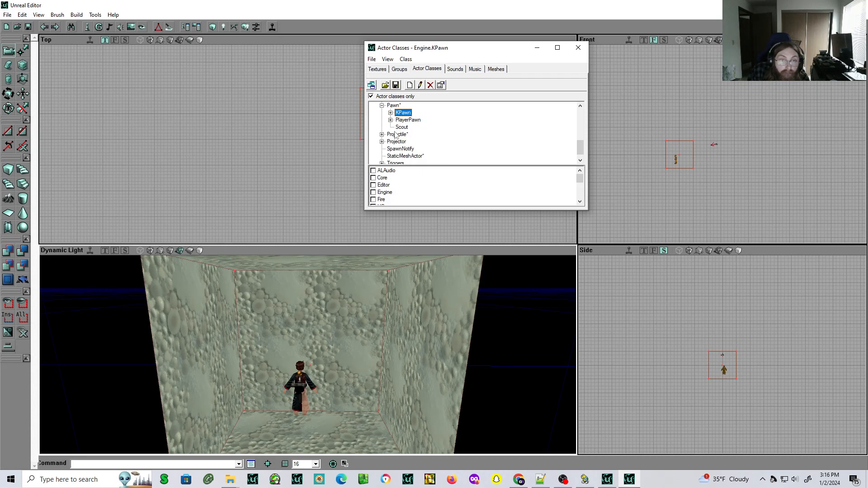
Look through the PlayerPawn, Spectator and Projectile actor classes
{"action": "left_click", "coordinate": [390, 120]}
{"action": "left_click", "coordinate": [399, 134]}
{"action": "left_click", "coordinate": [399, 142]}
{"action": "left_click", "coordinate": [398, 142]}
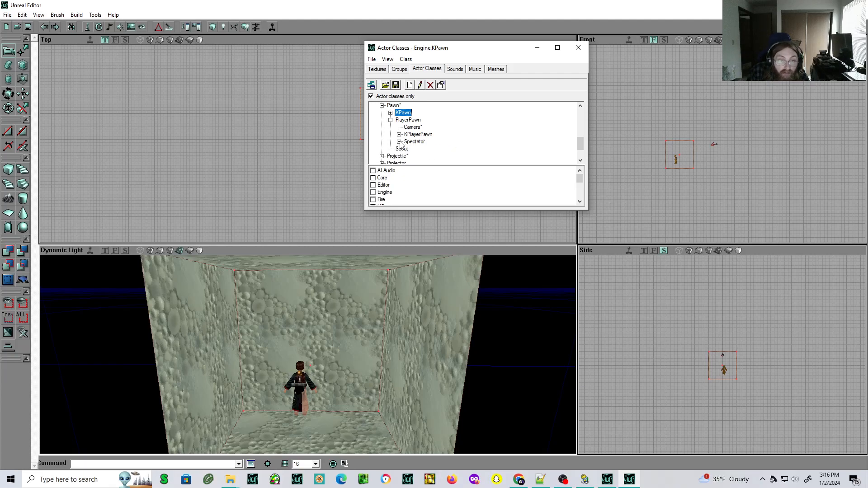
{"action": "left_click", "coordinate": [382, 156]}
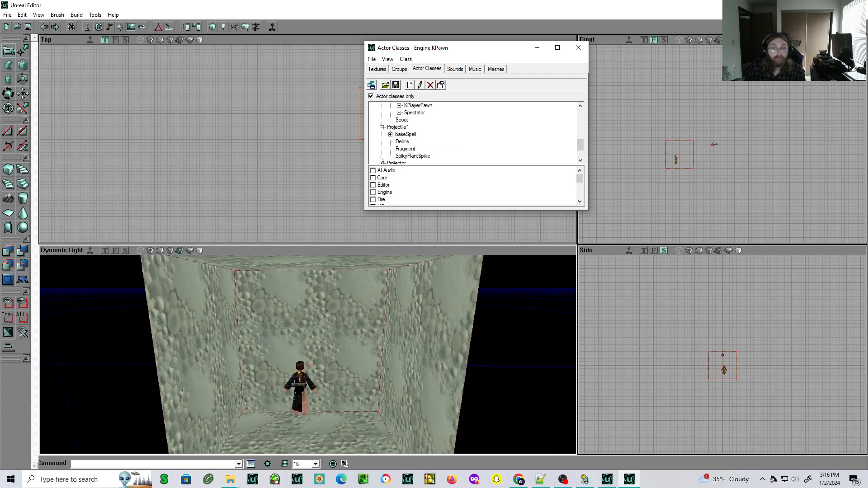
{"action": "left_click", "coordinate": [390, 134]}
{"action": "left_click", "coordinate": [390, 105]}
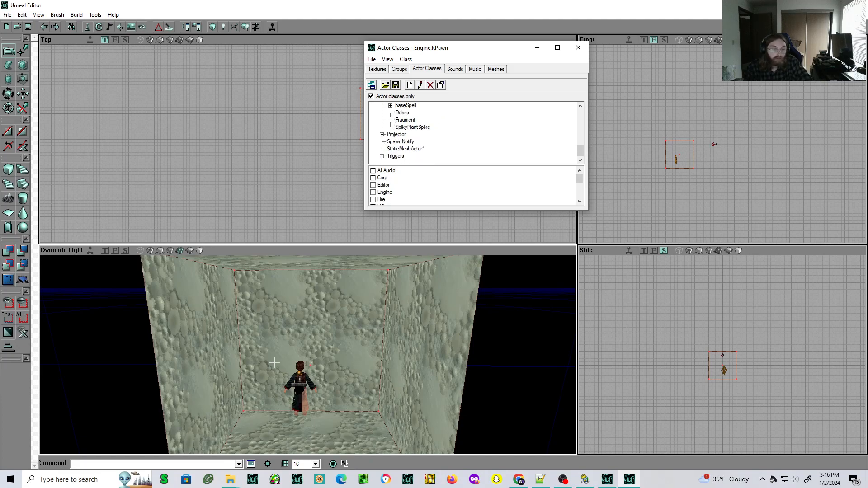
Add three lights spread across the room's floor and build the entire level
{"action": "right_click_drag", "start_coordinate": [335, 428], "coordinate": [335, 416]}
{"action": "right_click", "coordinate": [292, 333]}
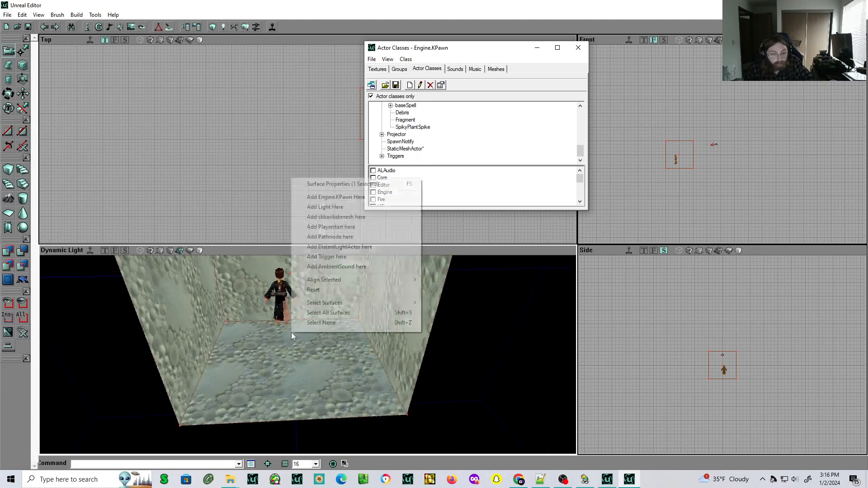
{"action": "left_click", "coordinate": [320, 208]}
{"action": "right_click_drag", "start_coordinate": [266, 332], "coordinate": [255, 324]}
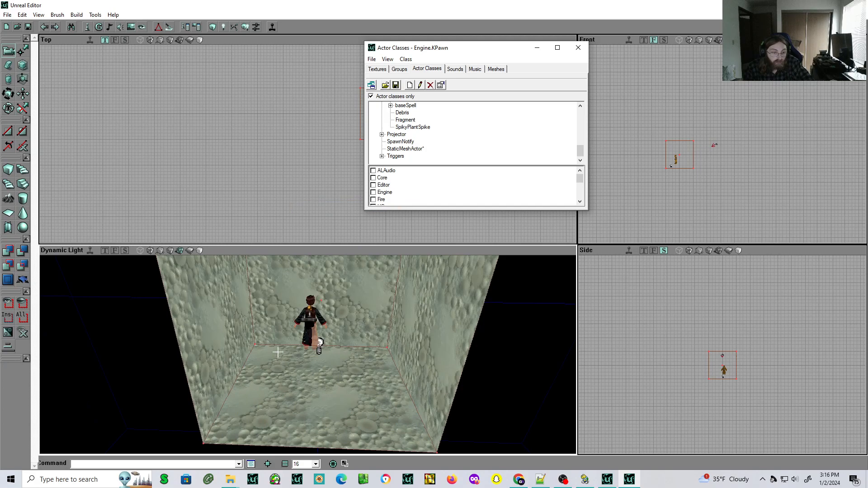
{"action": "right_click", "coordinate": [278, 366]}
{"action": "left_click", "coordinate": [321, 234]}
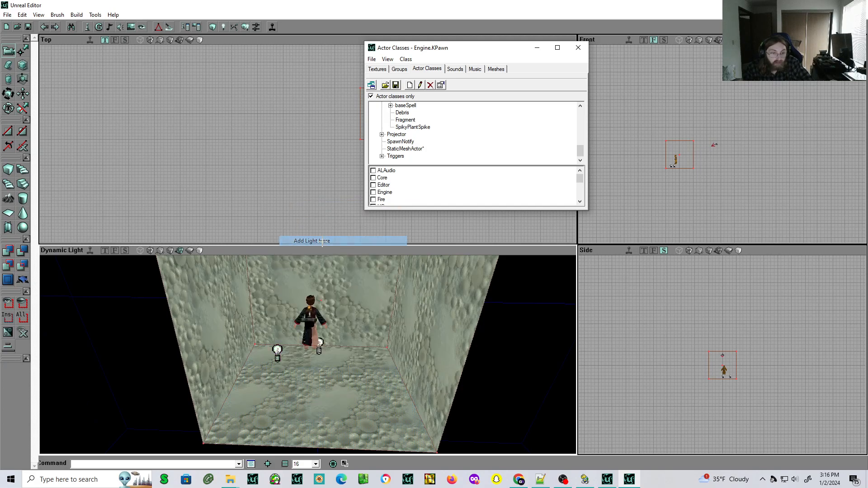
{"action": "right_click", "coordinate": [364, 390]}
{"action": "left_click", "coordinate": [389, 267]}
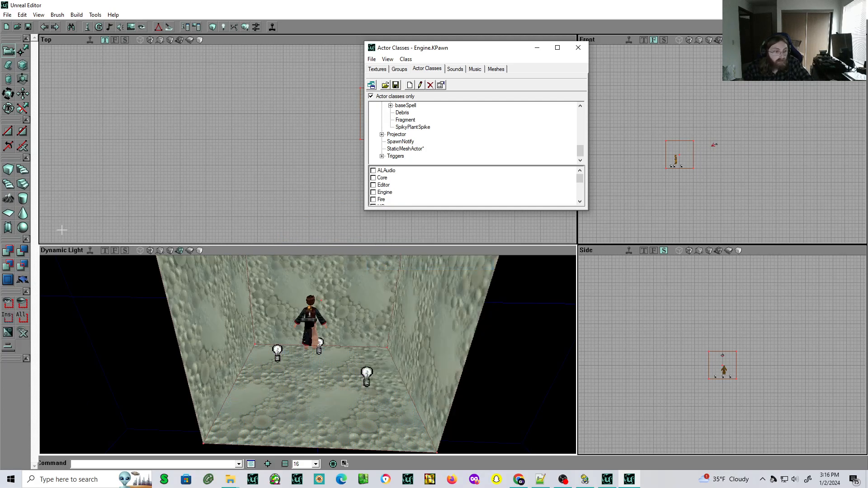
{"action": "left_click", "coordinate": [77, 15]}
{"action": "left_click", "coordinate": [104, 49]}
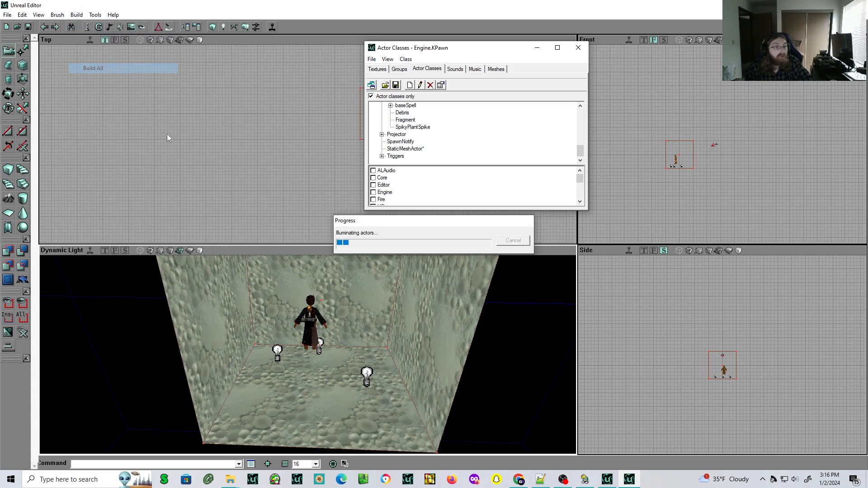
Start saving the map under a new name and check the Chamber of Secrets path in Koops HP Editor's settings
{"action": "left_click", "coordinate": [7, 15]}
{"action": "left_click", "coordinate": [42, 67]}
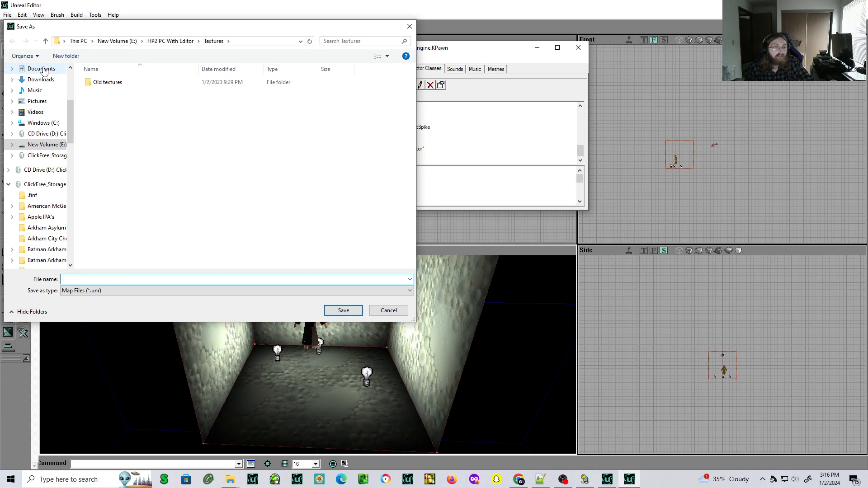
{"action": "left_click", "coordinate": [160, 41]}
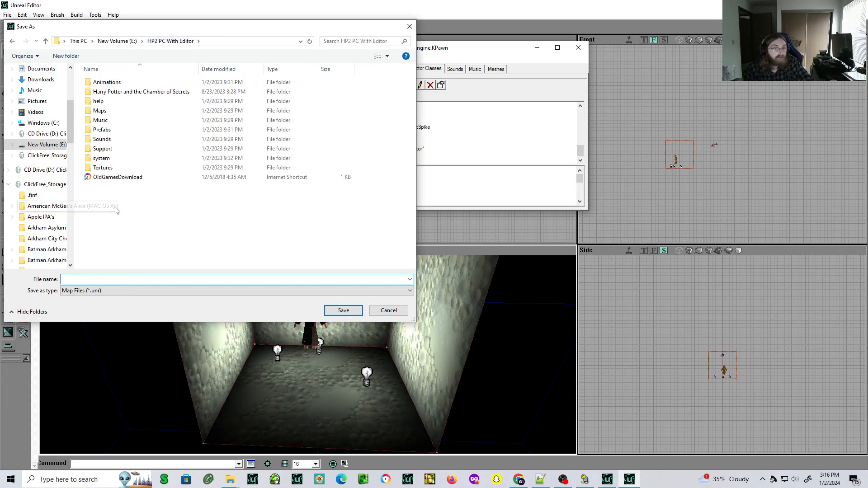
{"action": "left_click", "coordinate": [585, 479]}
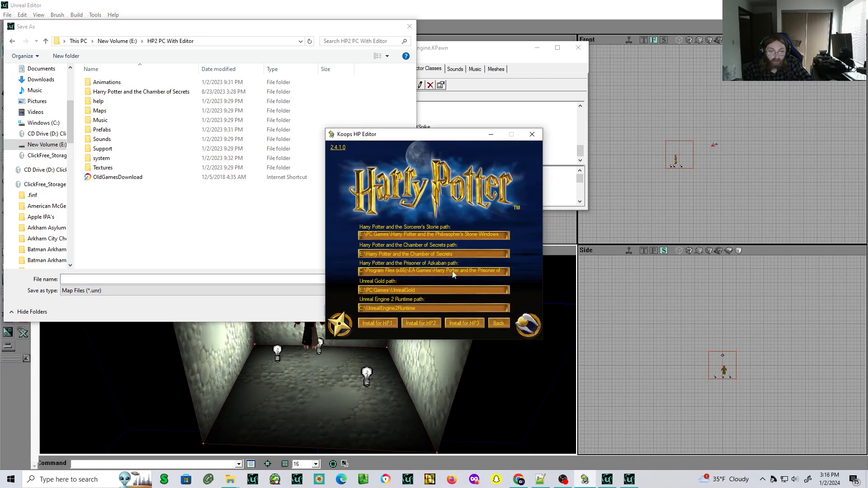
{"action": "left_click", "coordinate": [498, 322]}
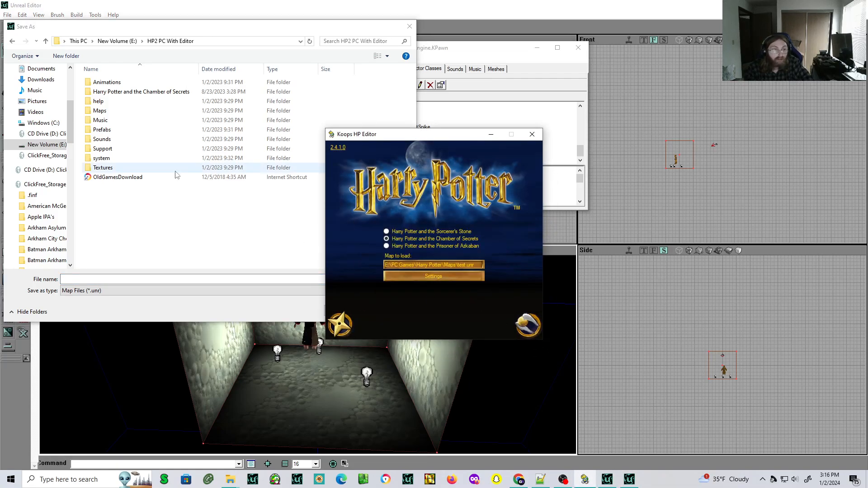
Save the map as test in the E:\Harry Potter and the Chamber of Secrets\Maps folder
{"action": "left_click", "coordinate": [117, 41]}
{"action": "scroll", "coordinate": [145, 235], "scroll_direction": "down", "scroll_amount": 4}
{"action": "left_click", "coordinate": [153, 160]}
{"action": "double_click", "coordinate": [152, 160]}
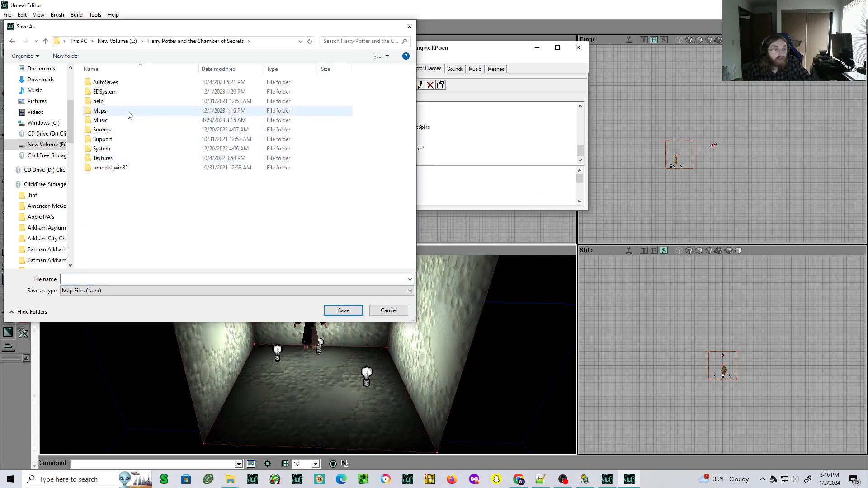
{"action": "double_click", "coordinate": [116, 112]}
{"action": "left_click", "coordinate": [96, 278]}
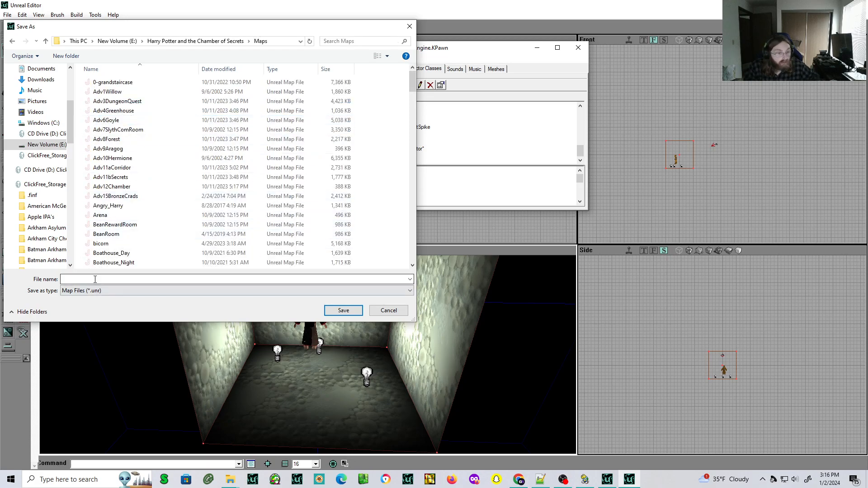
{"action": "type", "text": "test"}
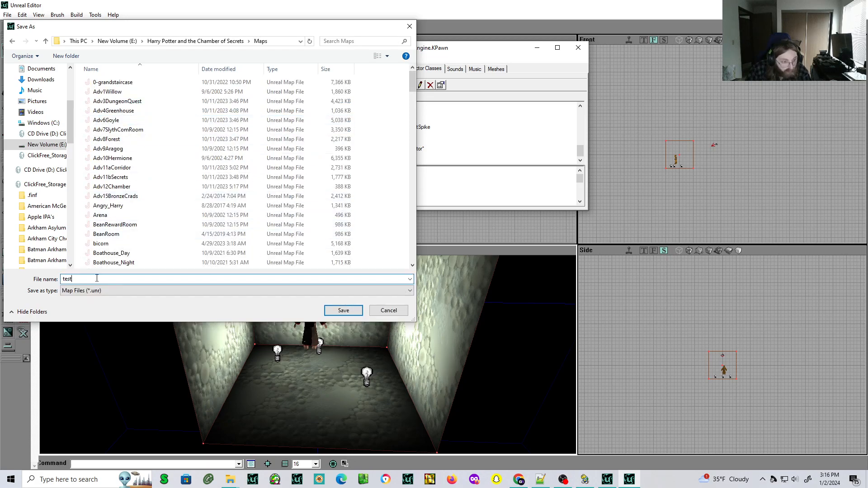
{"action": "left_click", "coordinate": [346, 311]}
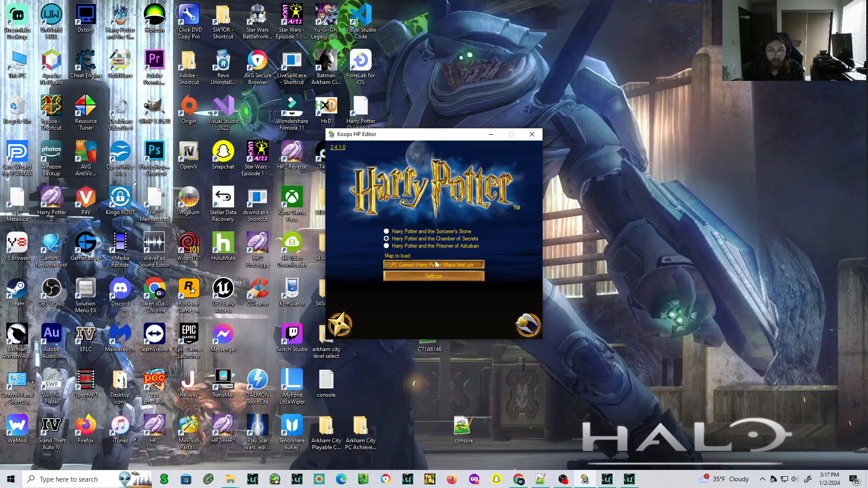
Choose test from the E:\Harry Potter and the Chamber of Secrets\Maps folder as the map to load in Koops HP Editor
{"action": "left_click", "coordinate": [439, 264]}
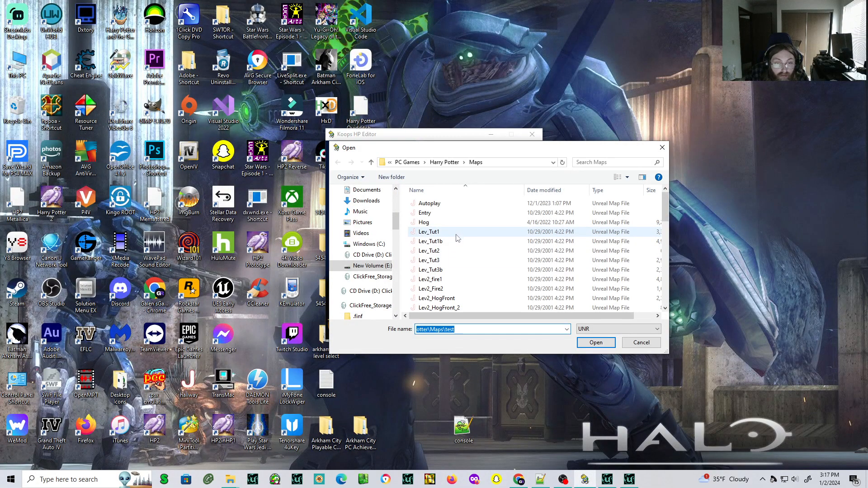
{"action": "left_click", "coordinate": [372, 266]}
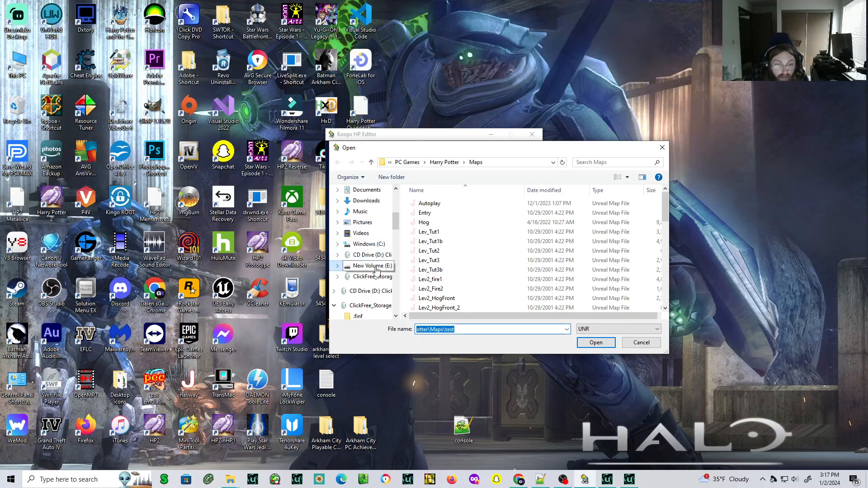
{"action": "scroll", "coordinate": [495, 291], "scroll_direction": "down", "scroll_amount": 1}
{"action": "scroll", "coordinate": [490, 283], "scroll_direction": "up", "scroll_amount": 9}
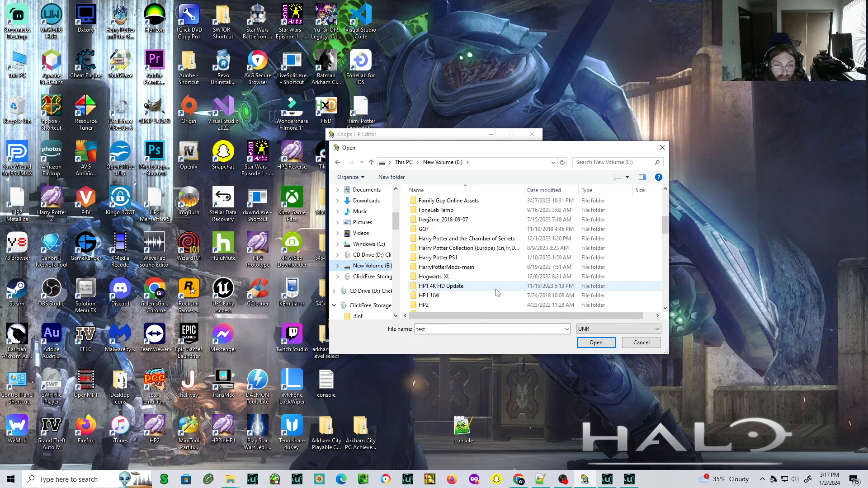
{"action": "double_click", "coordinate": [485, 268]}
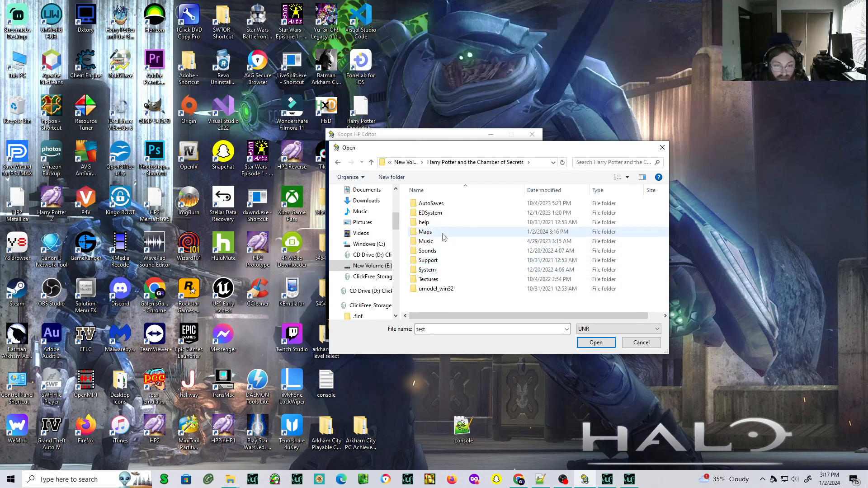
{"action": "double_click", "coordinate": [442, 236]}
{"action": "scroll", "coordinate": [445, 241], "scroll_direction": "down", "scroll_amount": 15}
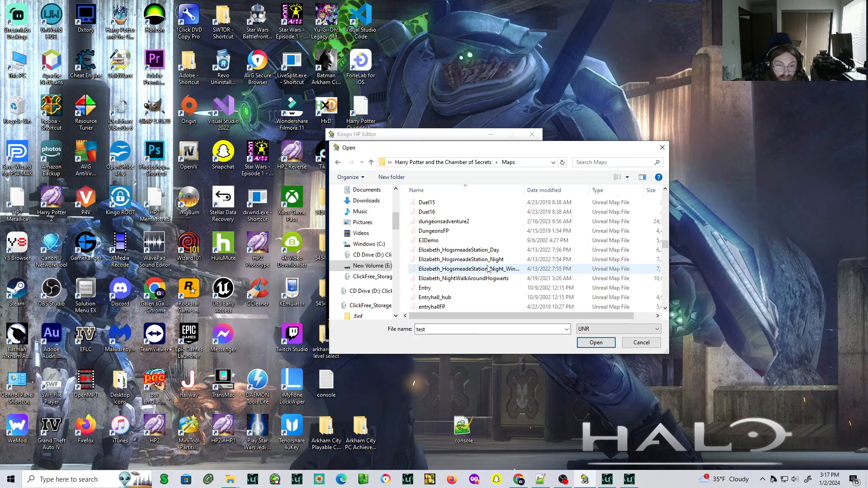
{"action": "scroll", "coordinate": [488, 269], "scroll_direction": "down", "scroll_amount": 10}
{"action": "left_click", "coordinate": [488, 288]}
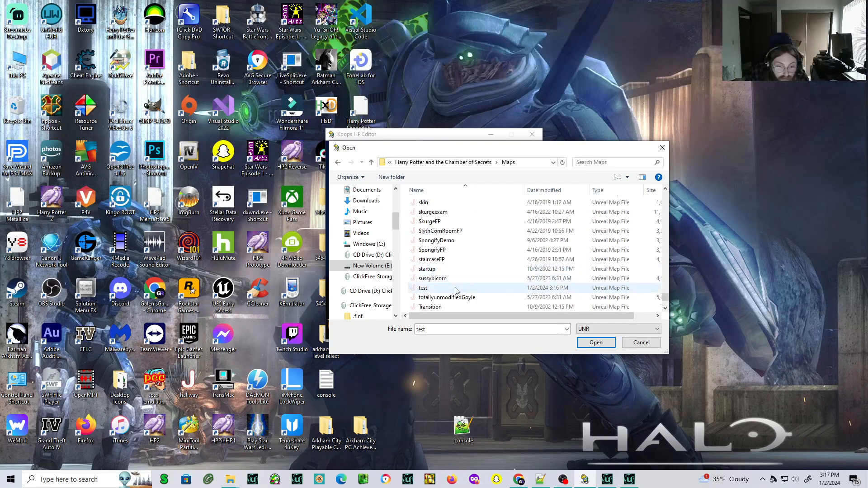
{"action": "left_click", "coordinate": [594, 343]}
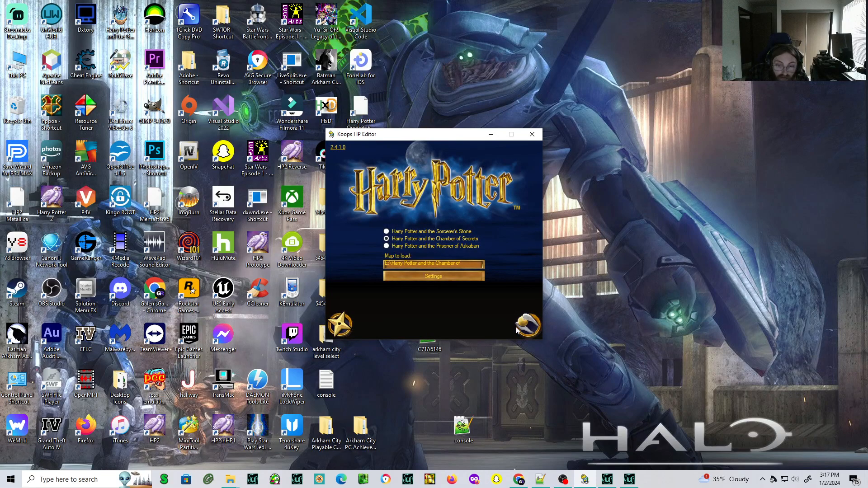
Run the test map in the game, walk Harry around the lit room, and quit the game
{"action": "left_click", "coordinate": [528, 326]}
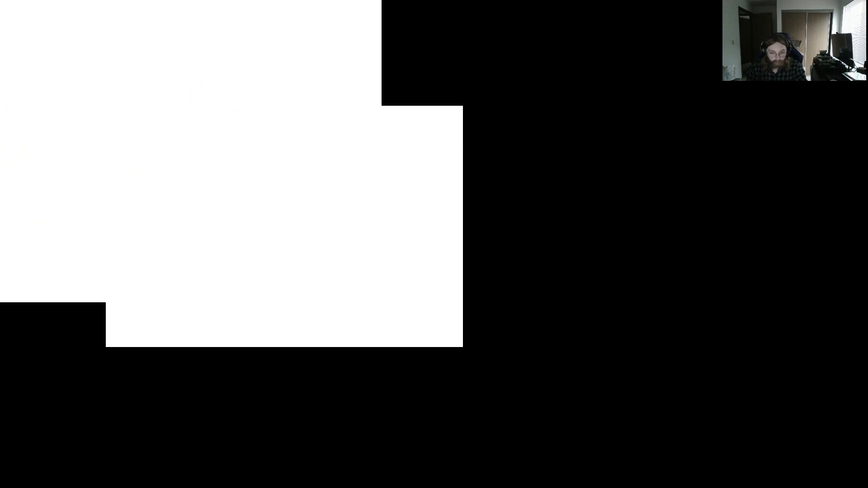
{"action": "key", "text": "w"}
{"action": "key", "text": "w"}
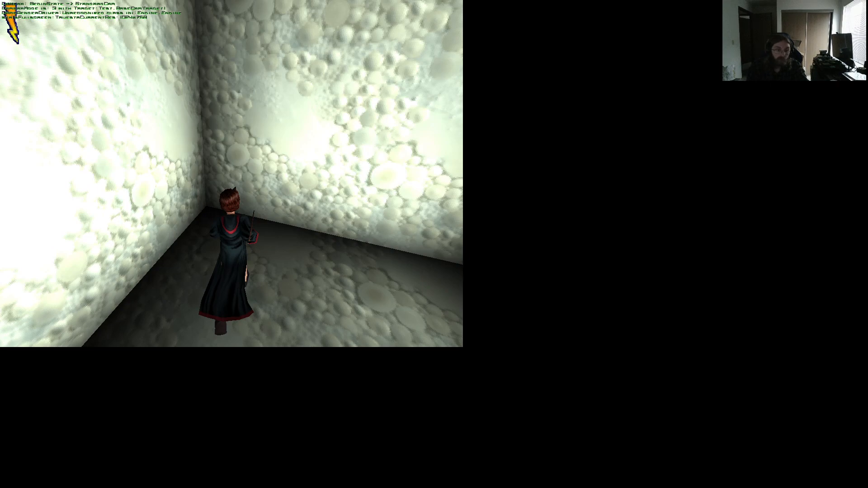
{"action": "key", "text": "alt+F4"}
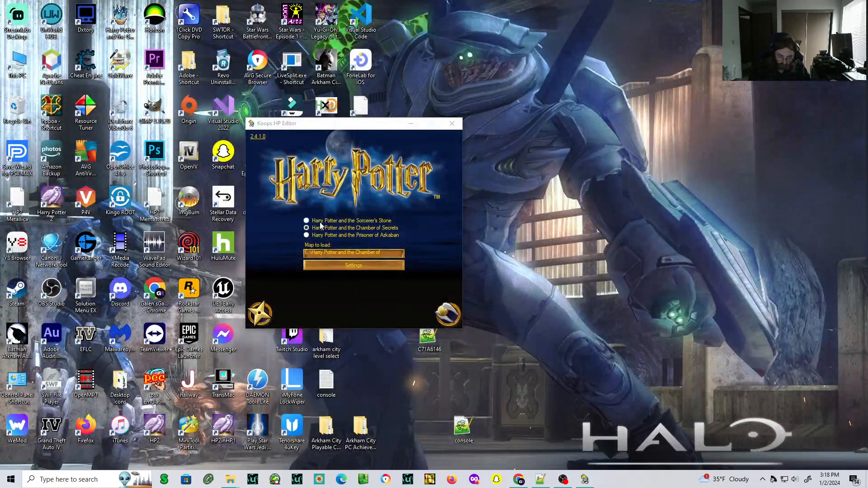
Switch the game to Harry Potter and the Prisoner of Azkaban, launch its level editor and dismiss the startup tip
{"action": "left_click", "coordinate": [307, 236]}
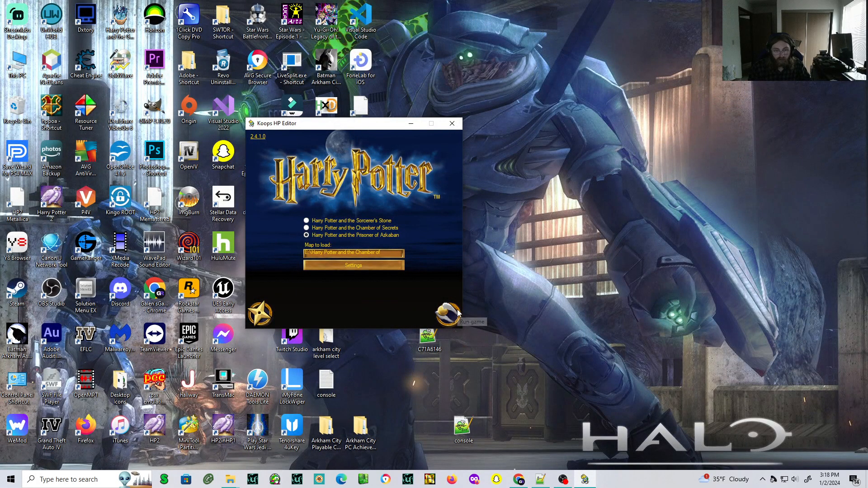
{"action": "left_click", "coordinate": [259, 313]}
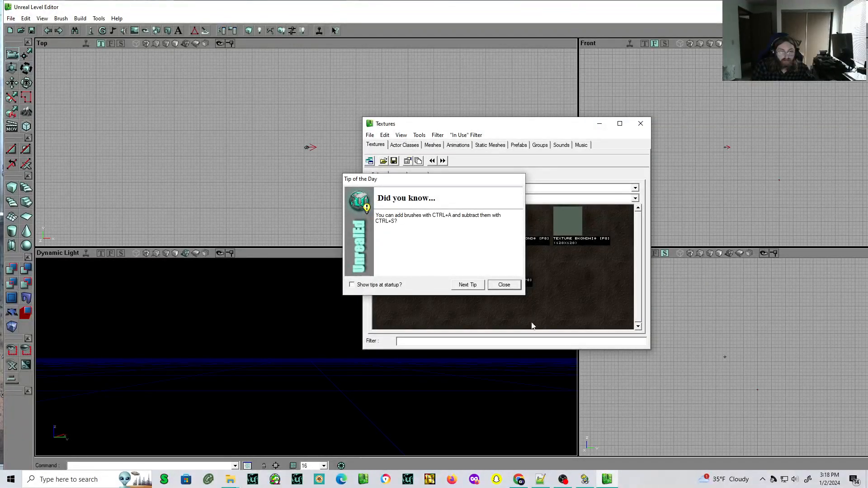
{"action": "left_click", "coordinate": [504, 285]}
Try to load every texture package from the Prisoner of Azkaban textures folder under Program Files (x86)\EA Games
{"action": "left_click", "coordinate": [369, 134]}
{"action": "left_click", "coordinate": [384, 156]}
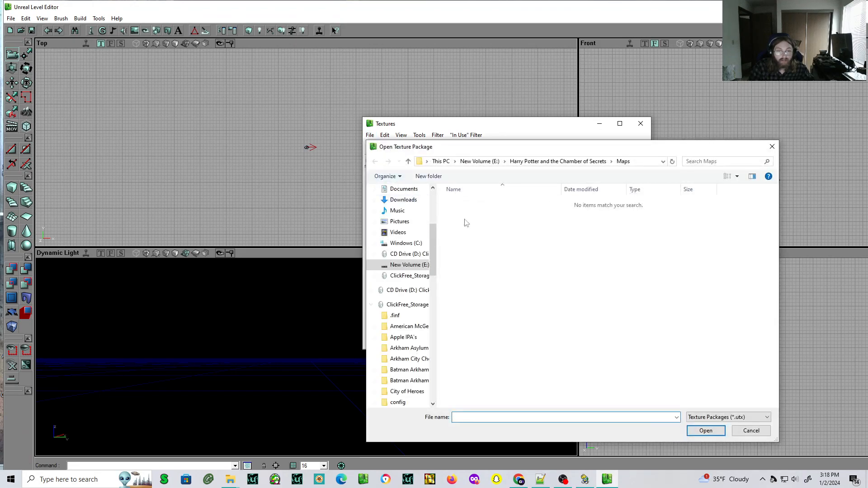
{"action": "left_click", "coordinate": [479, 161]}
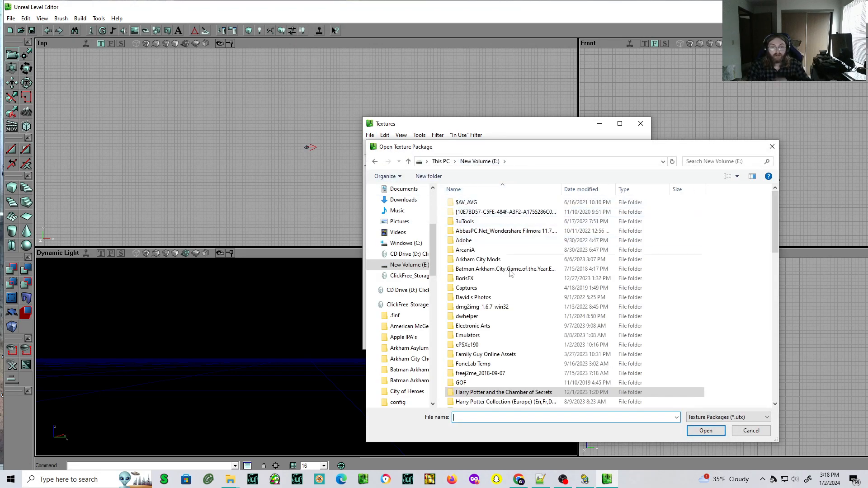
{"action": "left_click", "coordinate": [405, 243]}
{"action": "double_click", "coordinate": [482, 335]}
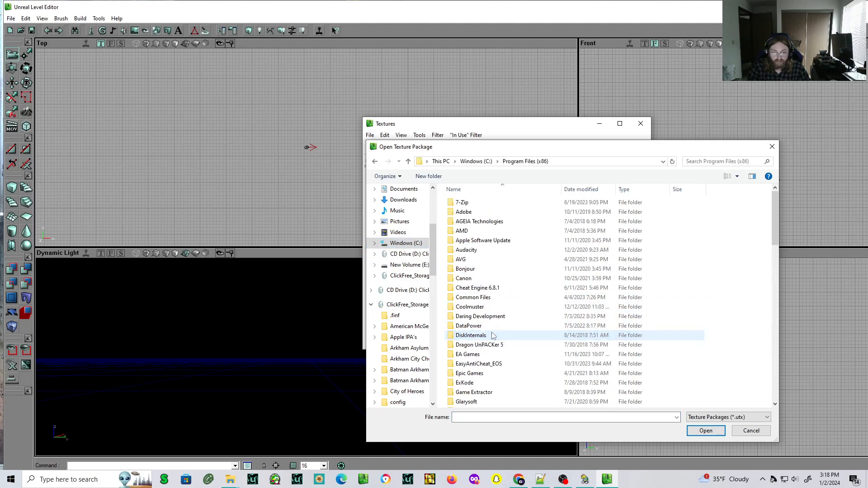
{"action": "double_click", "coordinate": [470, 355]}
{"action": "double_click", "coordinate": [497, 222]}
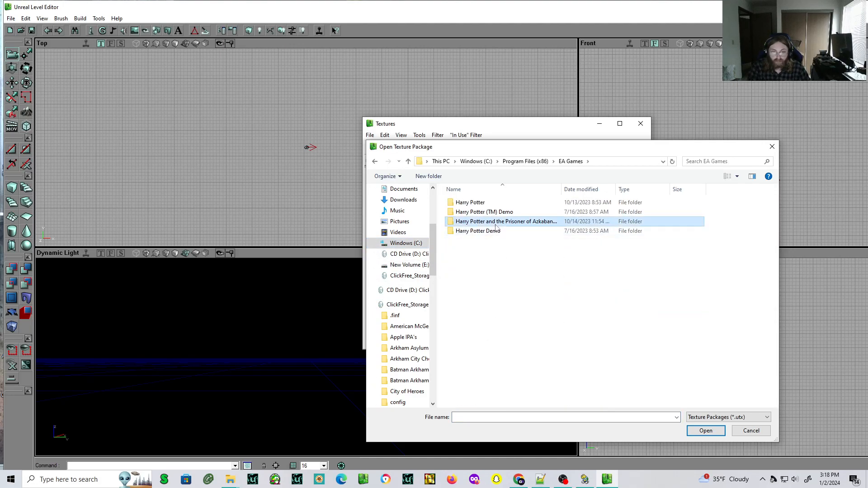
{"action": "double_click", "coordinate": [483, 298]}
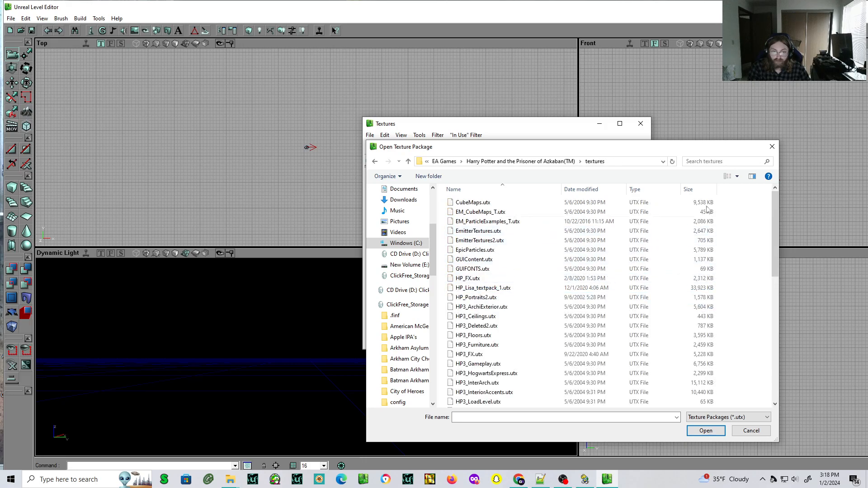
{"action": "left_click_drag", "start_coordinate": [733, 205], "coordinate": [620, 446]}
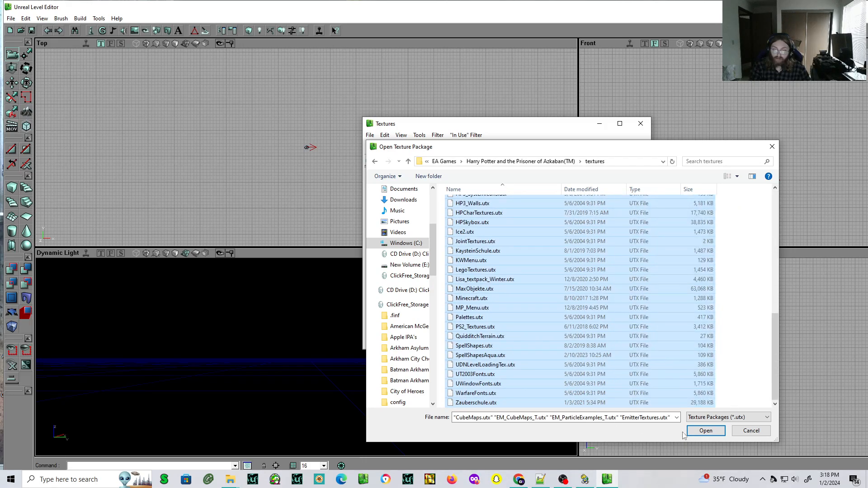
{"action": "left_click", "coordinate": [705, 430]}
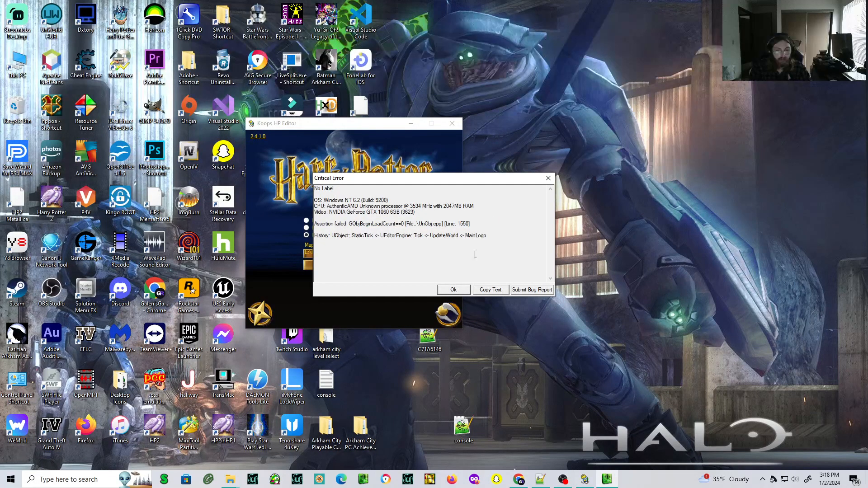
{"action": "left_click", "coordinate": [446, 289]}
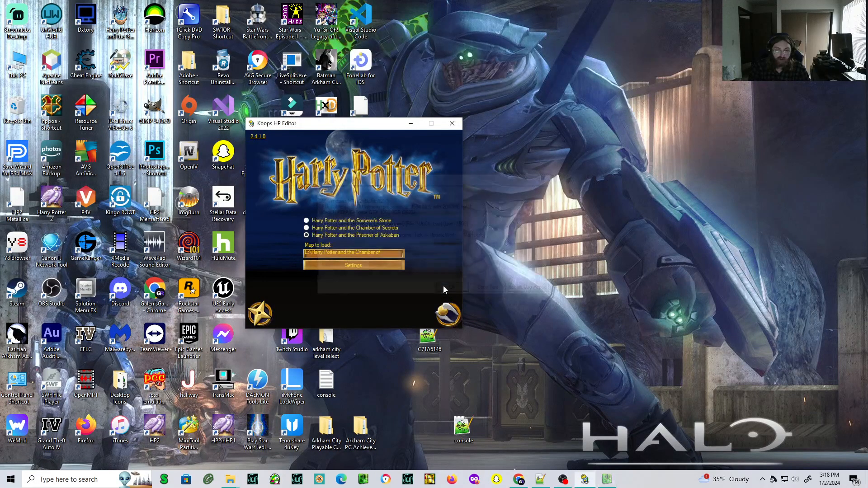
Relaunch the Prisoner of Azkaban editor and look through the actor class, static mesh and texture browsers
{"action": "left_click", "coordinate": [260, 313]}
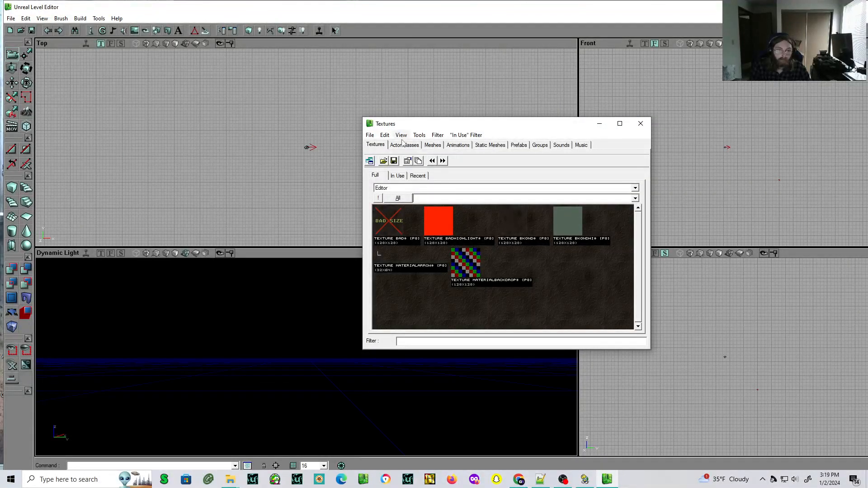
{"action": "left_click", "coordinate": [403, 144]}
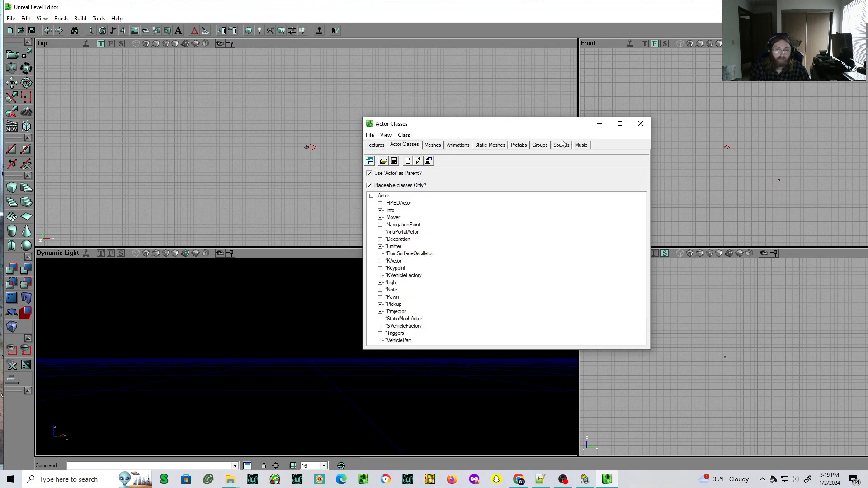
{"action": "left_click", "coordinate": [496, 145]}
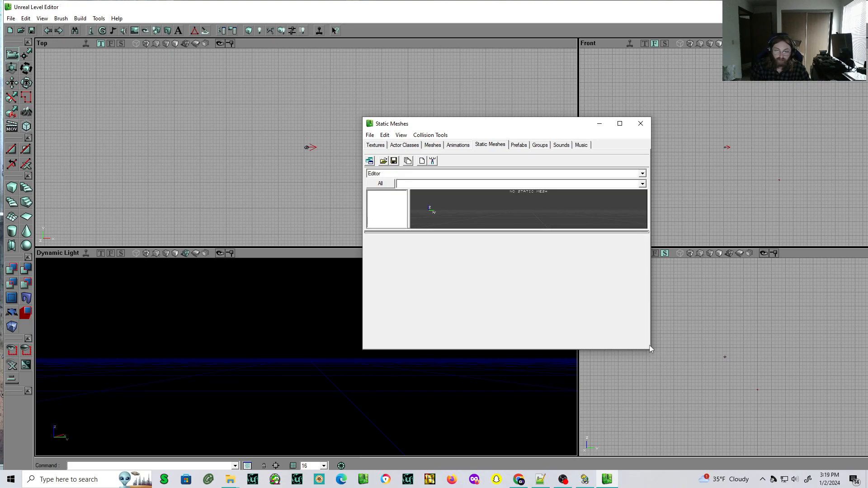
{"action": "left_click", "coordinate": [371, 146]}
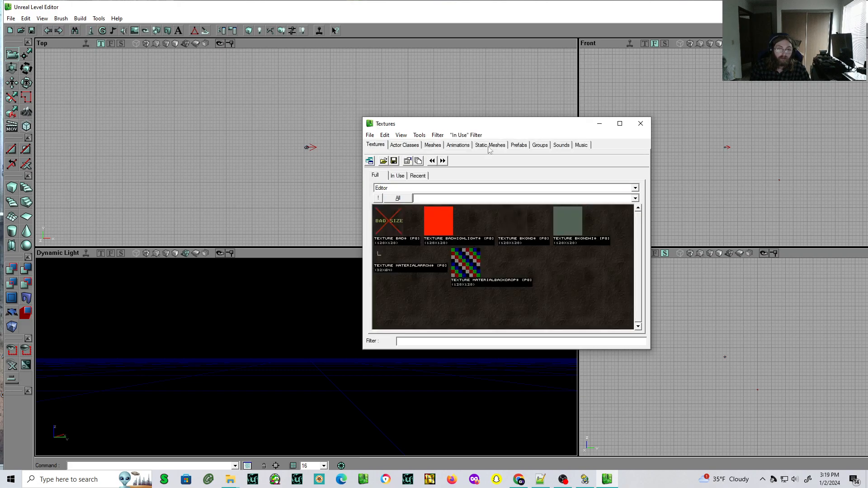
Open the HP3_Adv1Express map from the Prisoner of Azkaban game's maps folder
{"action": "left_click", "coordinate": [9, 18]}
{"action": "left_click", "coordinate": [23, 40]}
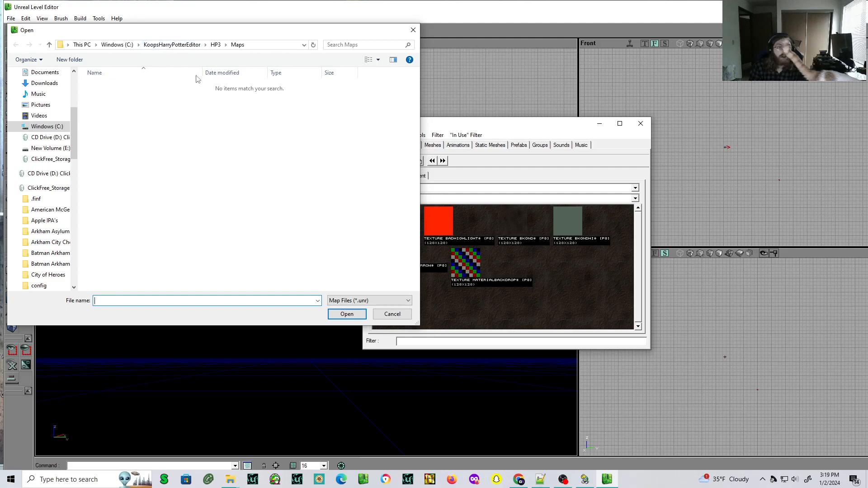
{"action": "left_click", "coordinate": [63, 127]}
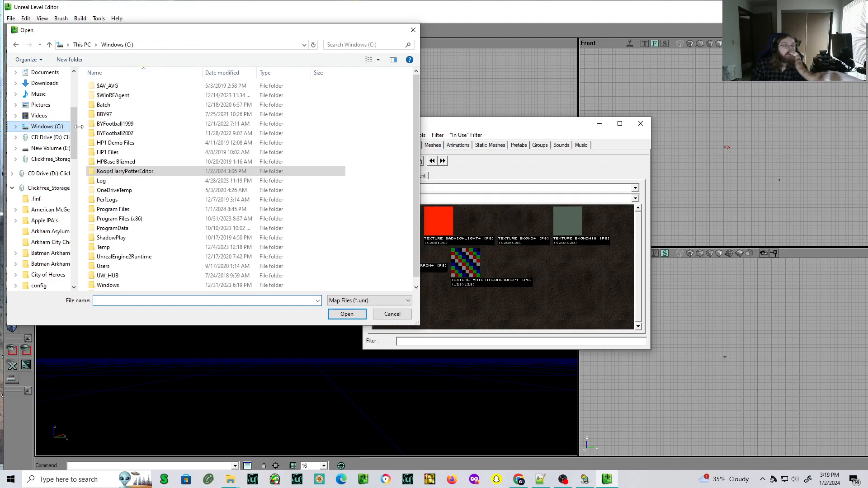
{"action": "double_click", "coordinate": [118, 219]}
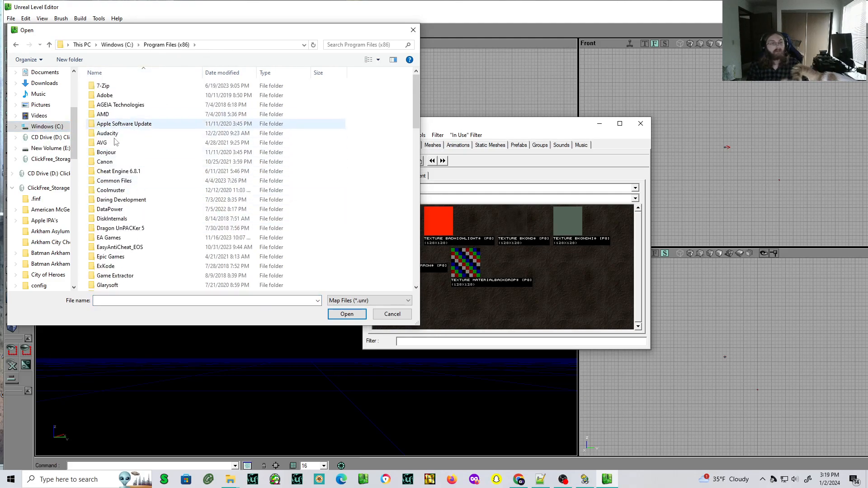
{"action": "double_click", "coordinate": [108, 236]}
{"action": "double_click", "coordinate": [129, 104]}
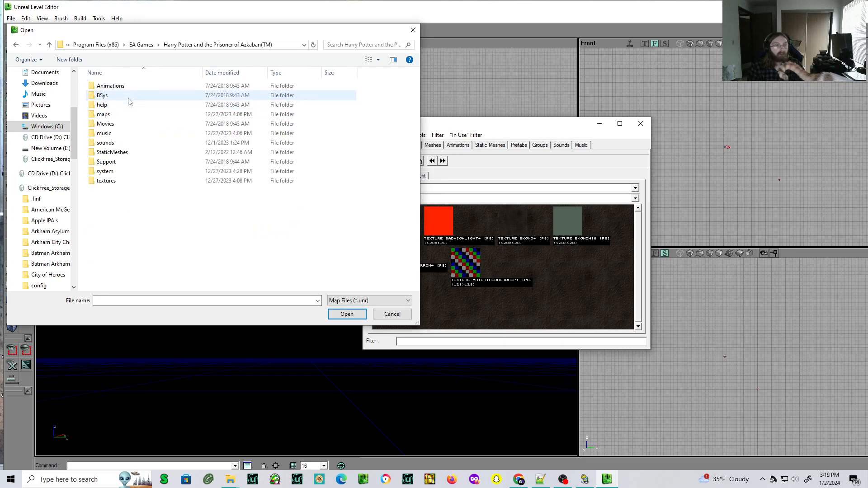
{"action": "double_click", "coordinate": [119, 115]}
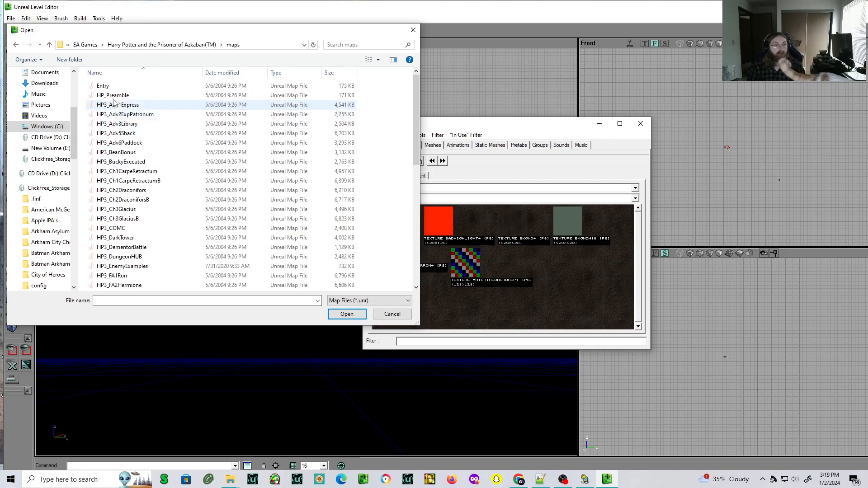
{"action": "left_click", "coordinate": [115, 105]}
{"action": "left_click", "coordinate": [347, 314]}
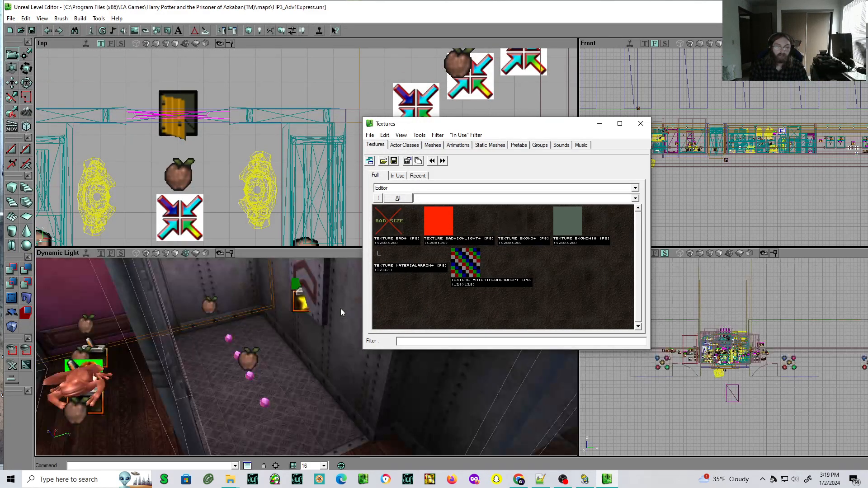
Move the texture browser out of the way and examine the train interior and its placed actors in the 3D view
{"action": "left_click_drag", "start_coordinate": [475, 127], "coordinate": [634, 57]}
{"action": "left_click_drag", "start_coordinate": [327, 304], "coordinate": [222, 353]}
{"action": "right_click_drag", "start_coordinate": [328, 304], "coordinate": [394, 258]}
{"action": "left_click_drag", "start_coordinate": [327, 304], "coordinate": [322, 421]}
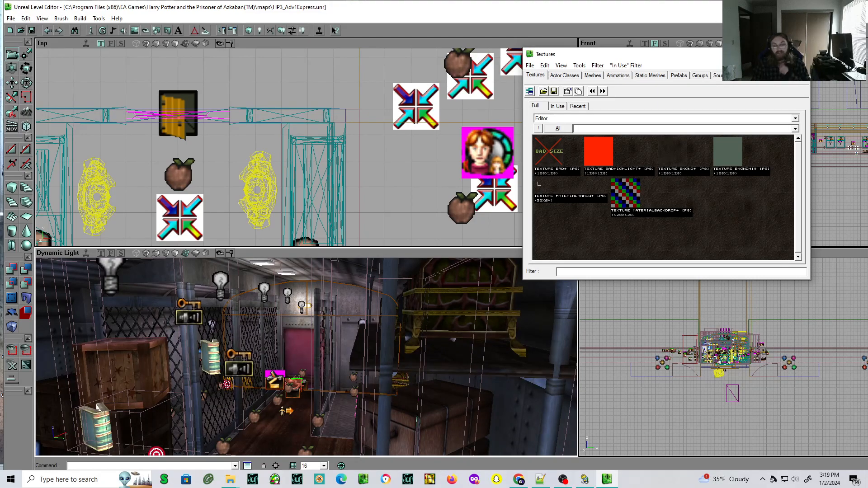
{"action": "left_click_drag", "start_coordinate": [328, 305], "coordinate": [289, 421]}
{"action": "left_click_drag", "start_coordinate": [306, 357], "coordinate": [231, 339]}
{"action": "left_click_drag", "start_coordinate": [300, 304], "coordinate": [357, 312]}
{"action": "mouse_move", "coordinate": [300, 304]}
{"action": "right_mouse_down"}
{"action": "mouse_move", "coordinate": [284, 334]}
{"action": "mouse_move", "coordinate": [282, 312]}
{"action": "mouse_move", "coordinate": [239, 294]}
{"action": "mouse_move", "coordinate": [302, 298]}
{"action": "right_mouse_up"}
Select the companion trigger actor in the corner of the train's luggage area and open its properties
{"action": "left_click", "coordinate": [327, 333]}
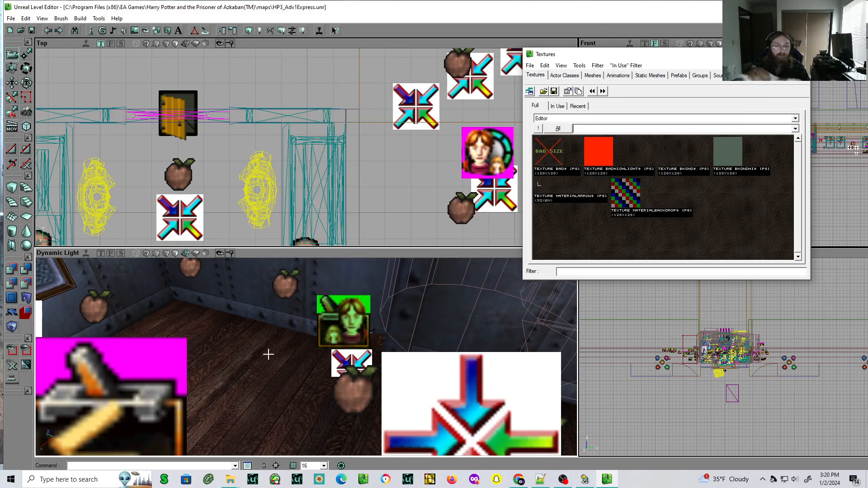
{"action": "left_click", "coordinate": [327, 327]}
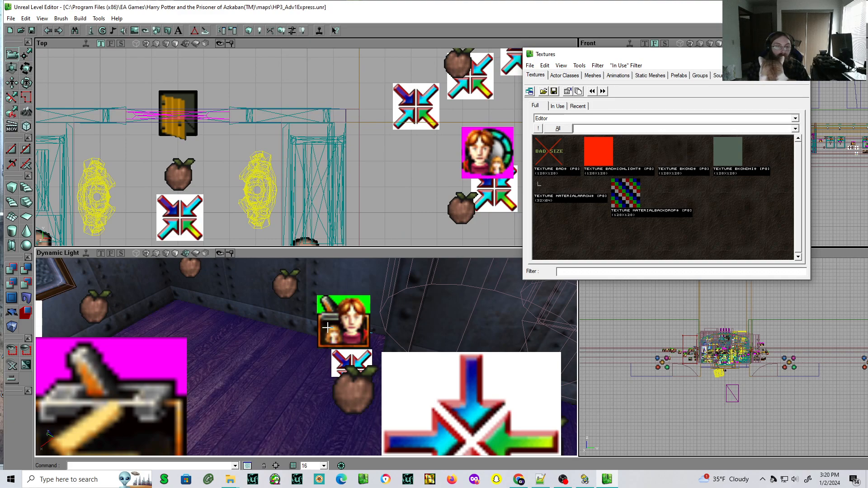
{"action": "left_click", "coordinate": [327, 327]}
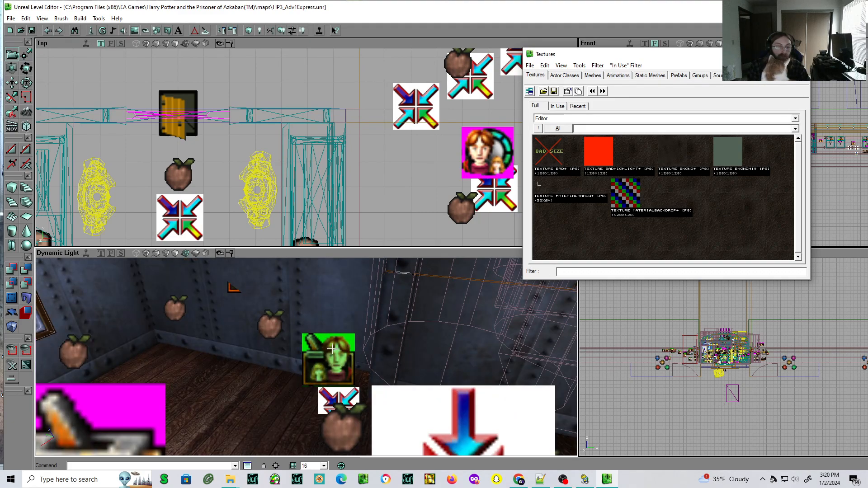
{"action": "right_click", "coordinate": [332, 349]}
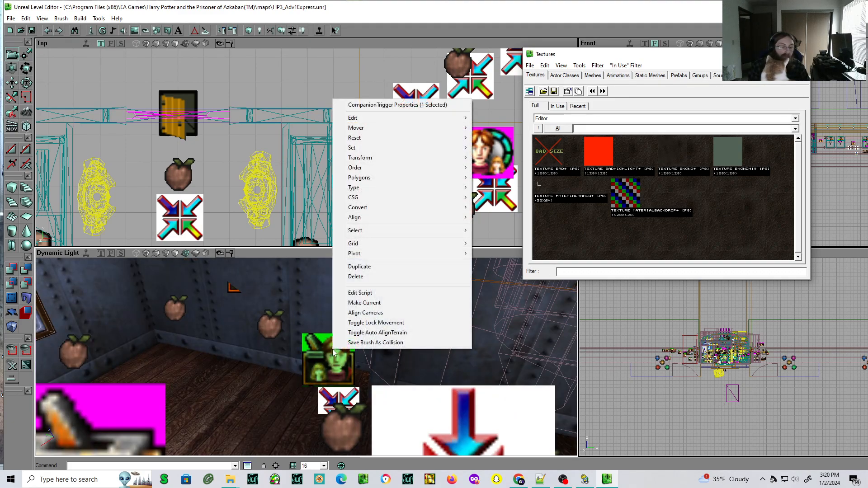
{"action": "left_click", "coordinate": [414, 105]}
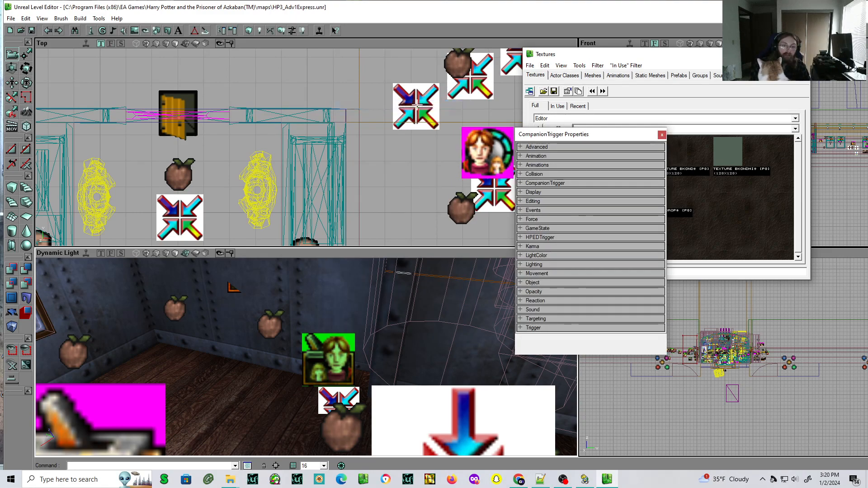
Review the trigger's CompanionTrigger settings with the CompanionName entries, check the HPEDTrigger category, and close the properties
{"action": "left_click", "coordinate": [520, 184]}
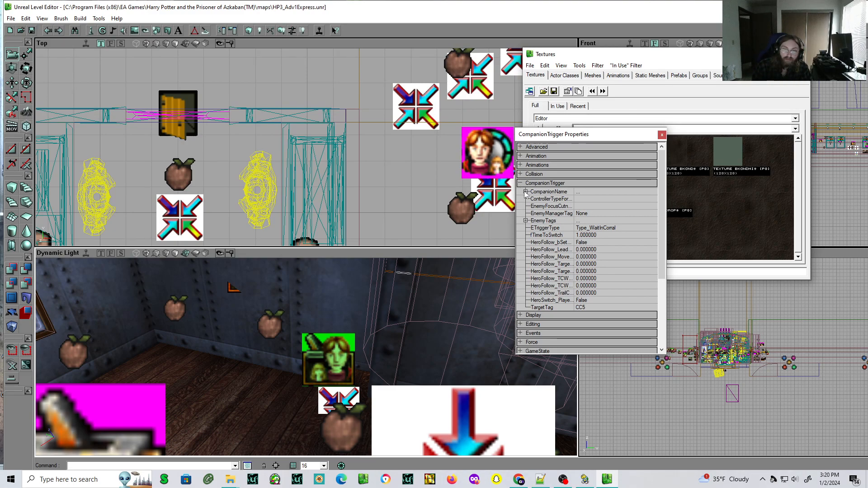
{"action": "left_click", "coordinate": [525, 192]}
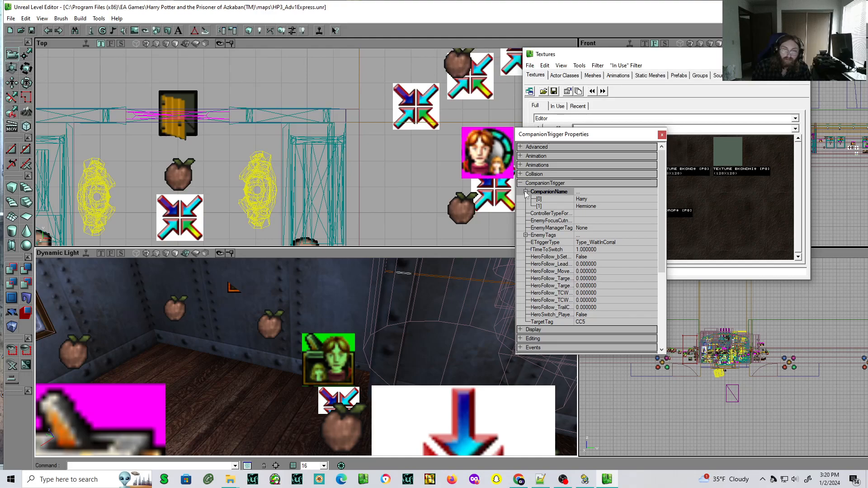
{"action": "left_click", "coordinate": [521, 184]}
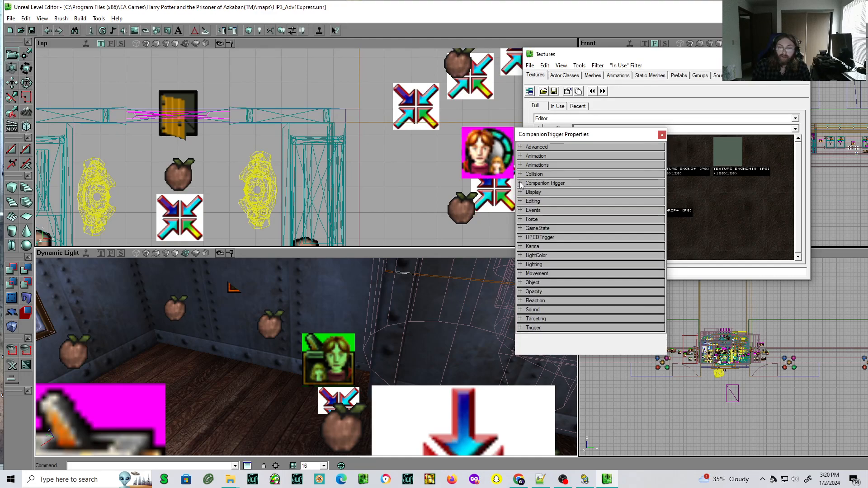
{"action": "left_click", "coordinate": [521, 238]}
{"action": "left_click", "coordinate": [520, 237]}
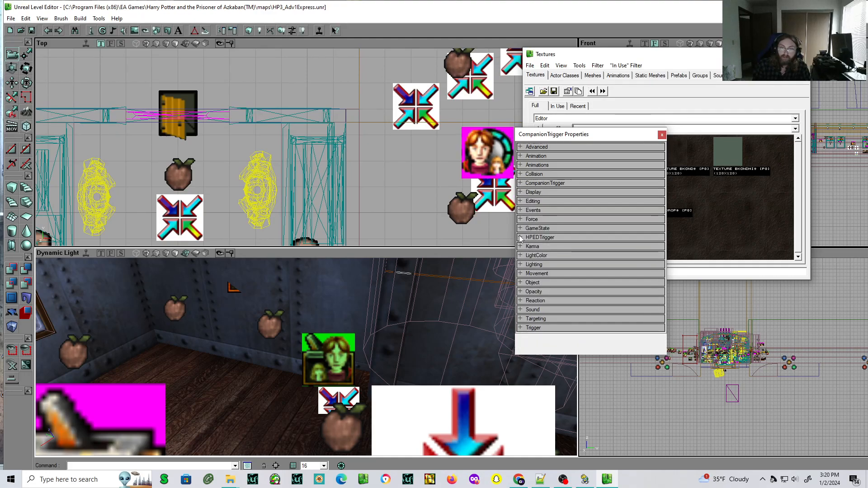
{"action": "left_click", "coordinate": [662, 135]}
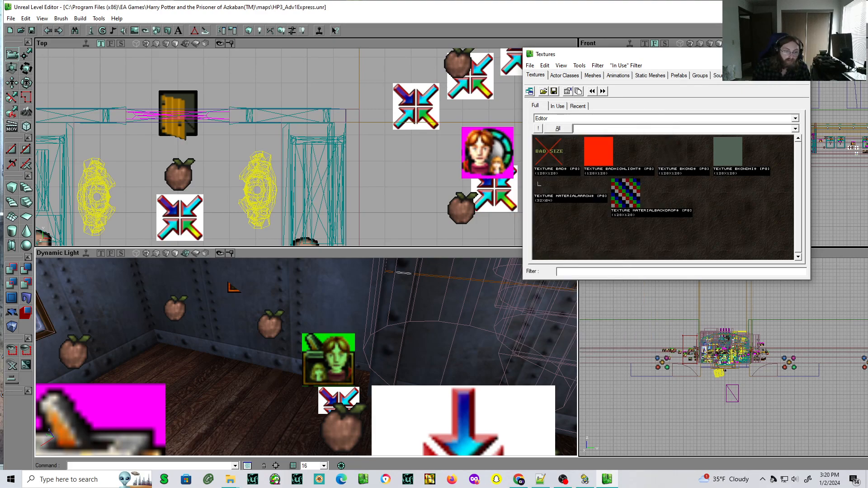
Examine the train's luggage cars, passenger corridor and compartments with their placed characters in the 3D view
{"action": "left_click_drag", "start_coordinate": [248, 396], "coordinate": [248, 396]}
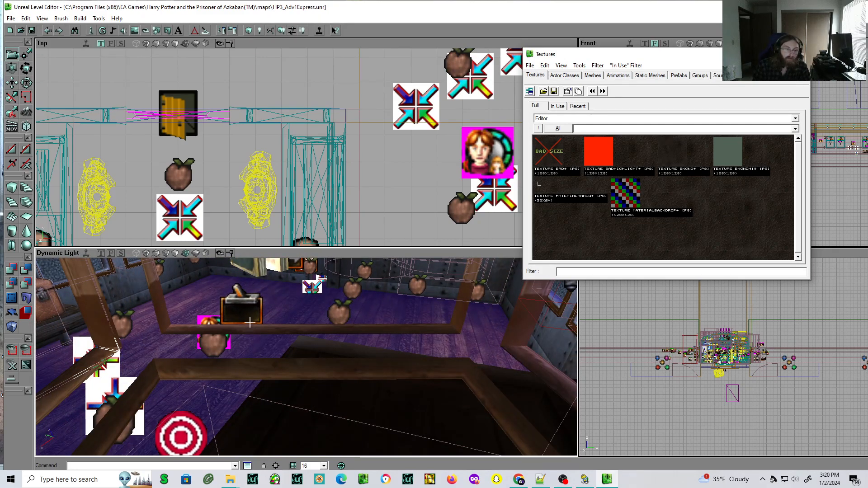
{"action": "left_click_drag", "start_coordinate": [333, 275], "coordinate": [333, 275]}
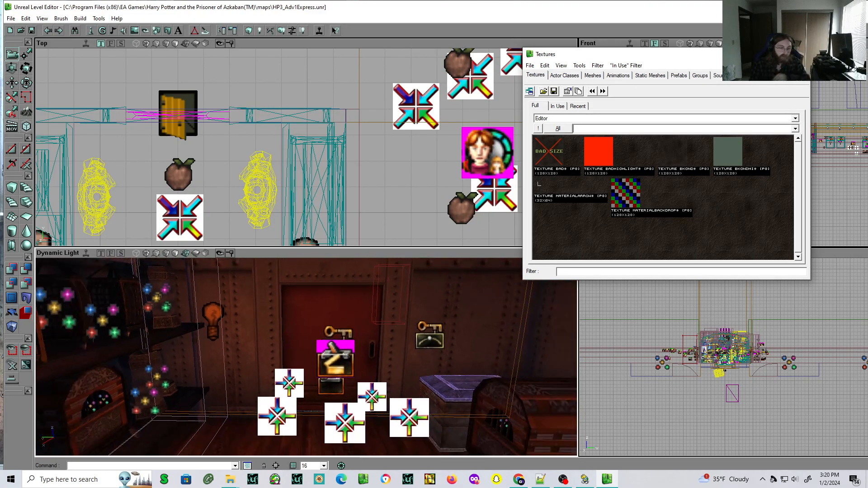
{"action": "left_click_drag", "start_coordinate": [334, 276], "coordinate": [248, 294]}
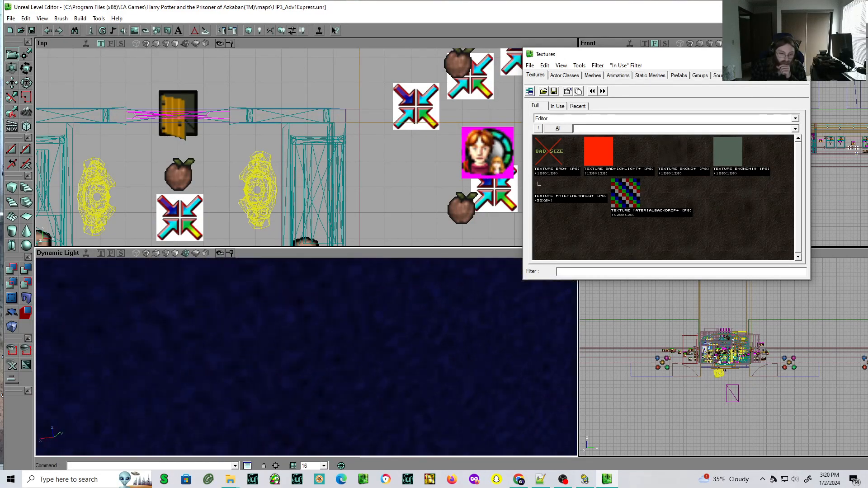
{"action": "mouse_move", "coordinate": [249, 294]}
{"action": "left_mouse_down"}
{"action": "mouse_move", "coordinate": [307, 267]}
{"action": "mouse_move", "coordinate": [312, 256]}
{"action": "left_mouse_up"}
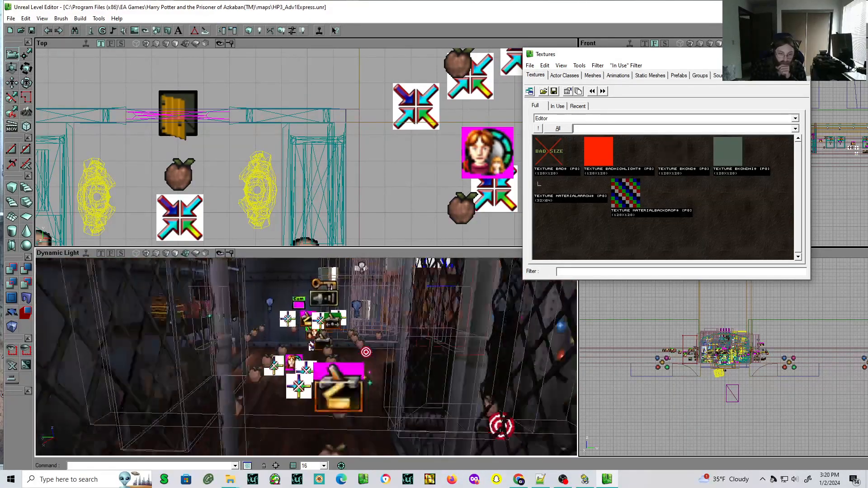
{"action": "left_click_drag", "start_coordinate": [306, 357], "coordinate": [308, 312]}
{"action": "left_click_drag", "start_coordinate": [307, 357], "coordinate": [307, 271]}
{"action": "left_click_drag", "start_coordinate": [307, 357], "coordinate": [307, 290]}
{"action": "left_click_drag", "start_coordinate": [306, 357], "coordinate": [307, 311]}
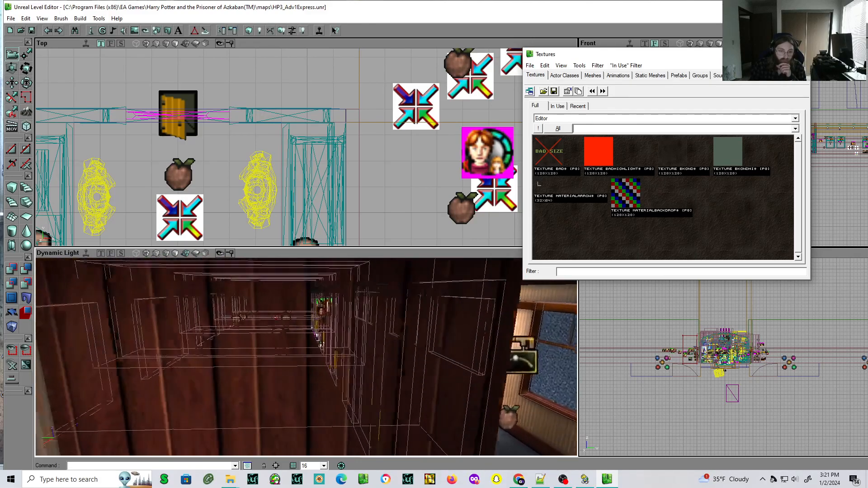
{"action": "left_click_drag", "start_coordinate": [317, 374], "coordinate": [277, 410]}
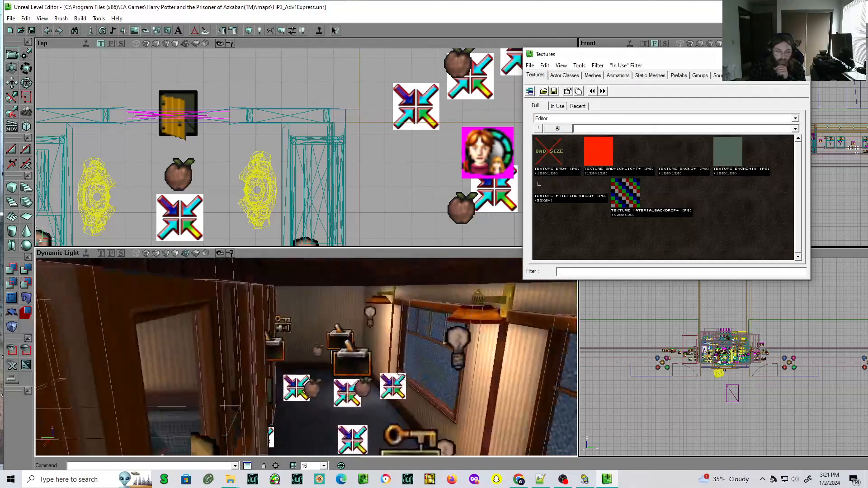
{"action": "left_click_drag", "start_coordinate": [306, 357], "coordinate": [306, 321]}
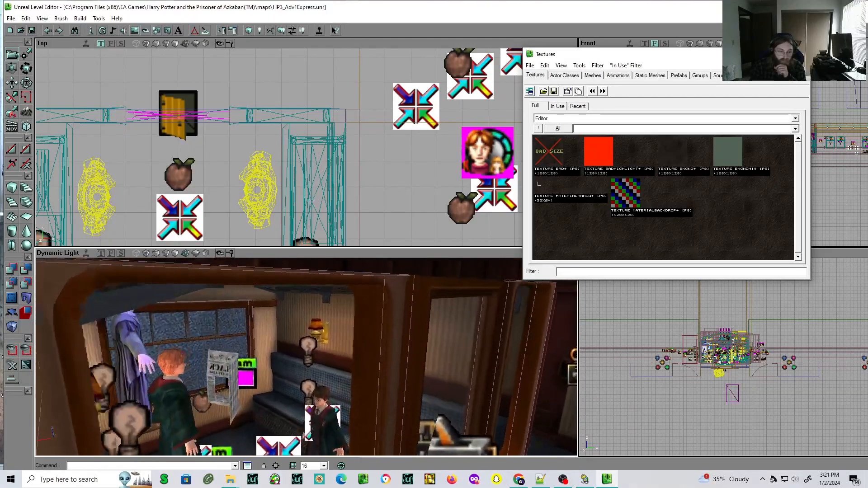
{"action": "left_click_drag", "start_coordinate": [306, 357], "coordinate": [289, 335]}
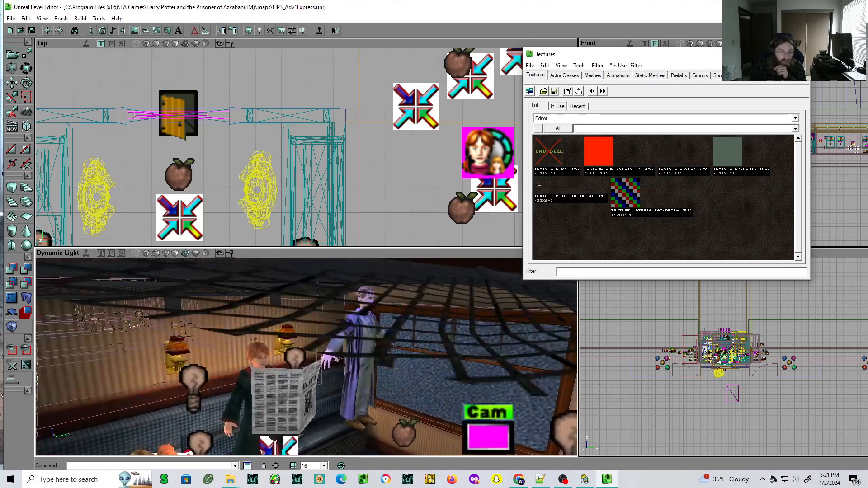
{"action": "right_click_drag", "start_coordinate": [289, 334], "coordinate": [276, 361]}
{"action": "left_click_drag", "start_coordinate": [336, 266], "coordinate": [346, 313]}
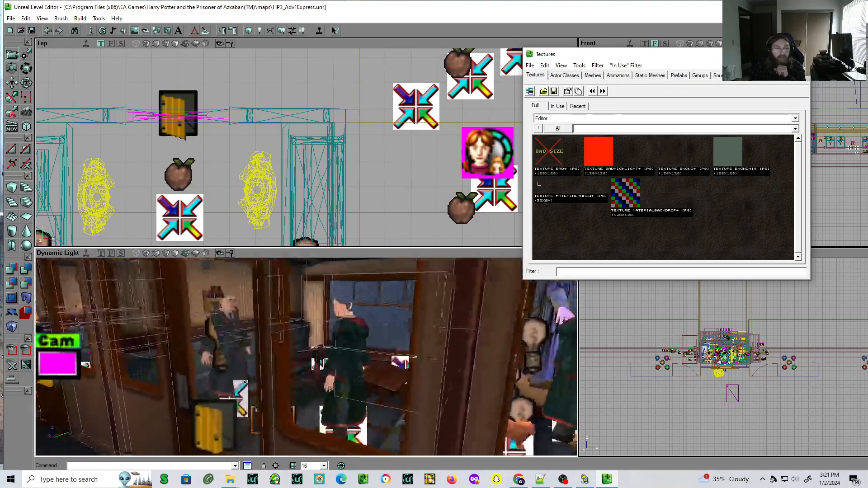
{"action": "mouse_move", "coordinate": [334, 312]}
{"action": "left_mouse_down"}
{"action": "mouse_move", "coordinate": [333, 292]}
{"action": "mouse_move", "coordinate": [333, 317]}
{"action": "left_mouse_up"}
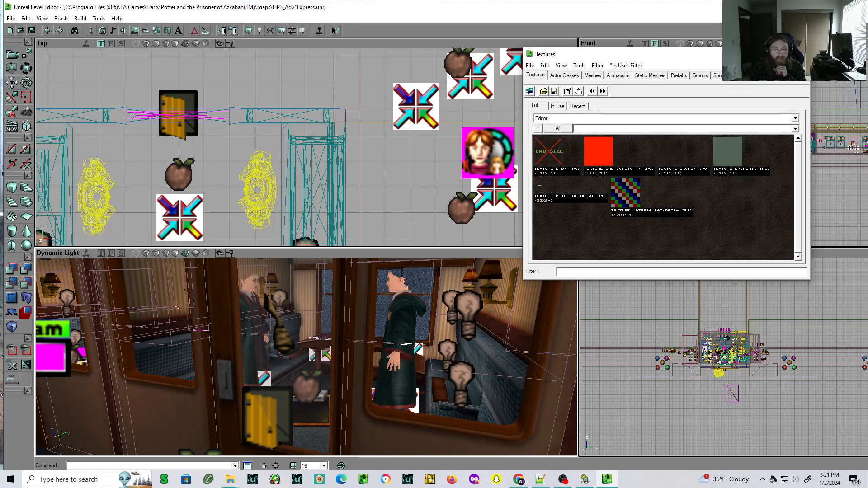
Identify the actor class of the robed student behind the compartment window and inspect the carriage corridor
{"action": "left_click", "coordinate": [402, 313]}
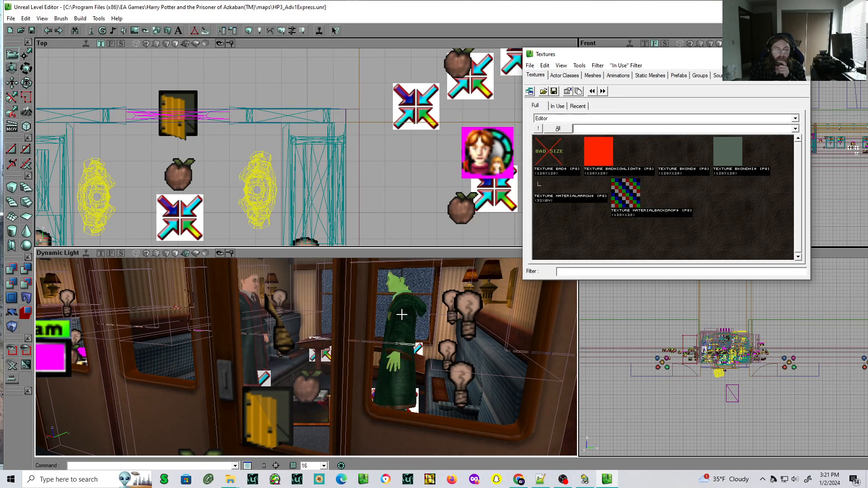
{"action": "right_click", "coordinate": [401, 316]}
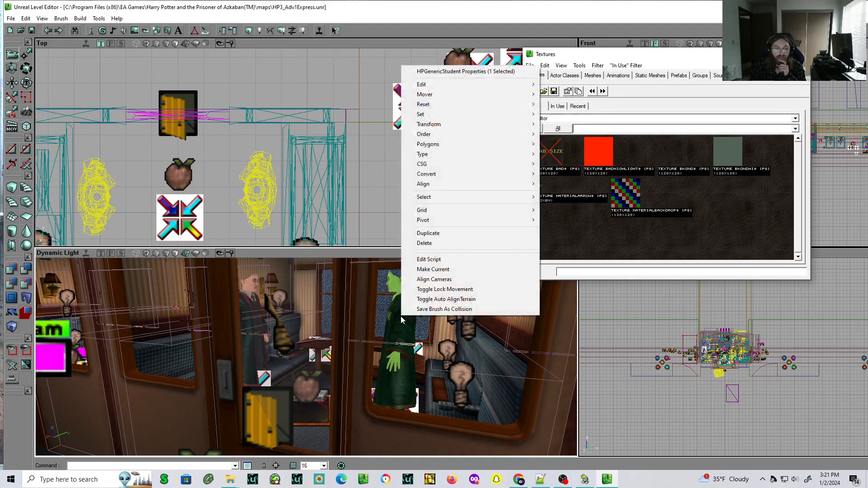
{"action": "right_click_drag", "start_coordinate": [248, 365], "coordinate": [138, 379]}
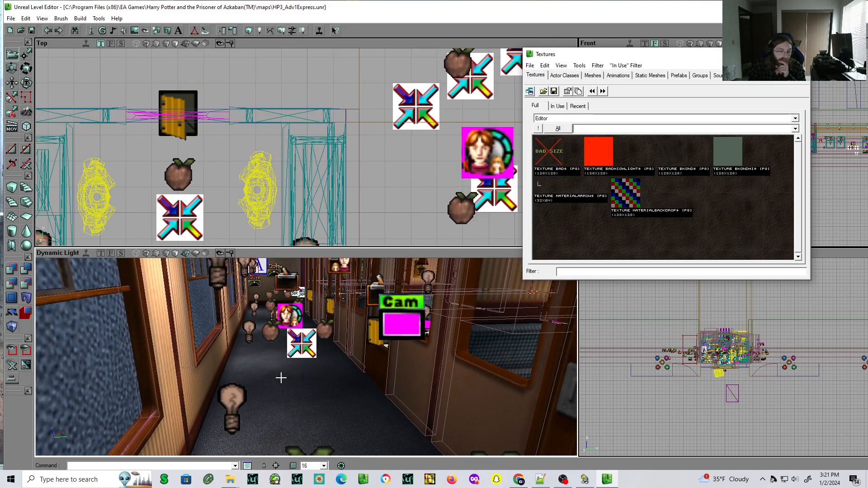
{"action": "left_click", "coordinate": [339, 392]}
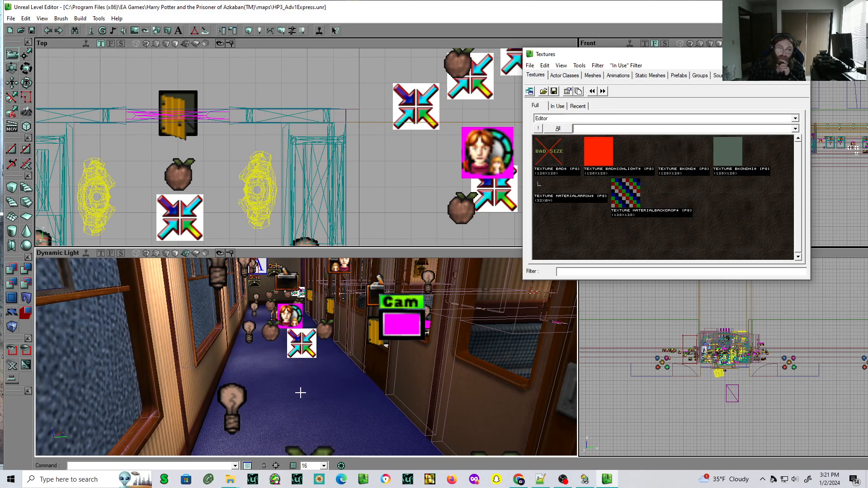
{"action": "left_click", "coordinate": [334, 380]}
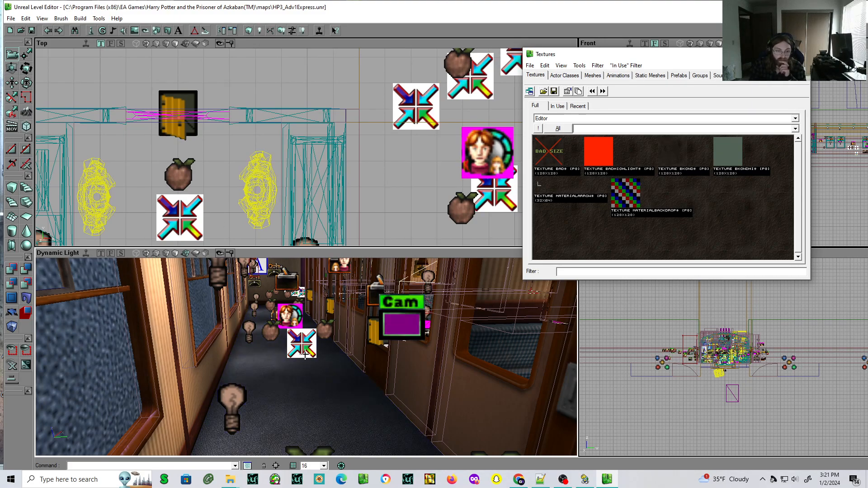
{"action": "mouse_move", "coordinate": [286, 316]}
{"action": "left_mouse_down"}
{"action": "mouse_move", "coordinate": [285, 272]}
{"action": "mouse_move", "coordinate": [287, 384]}
{"action": "mouse_move", "coordinate": [278, 329]}
{"action": "left_mouse_up"}
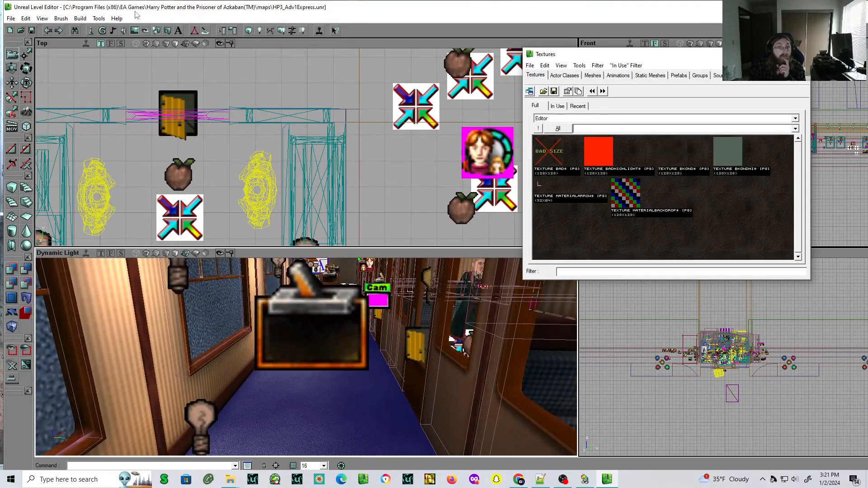
Start a new empty map without saving changes to HP3_Adv1Express
{"action": "left_click", "coordinate": [10, 19]}
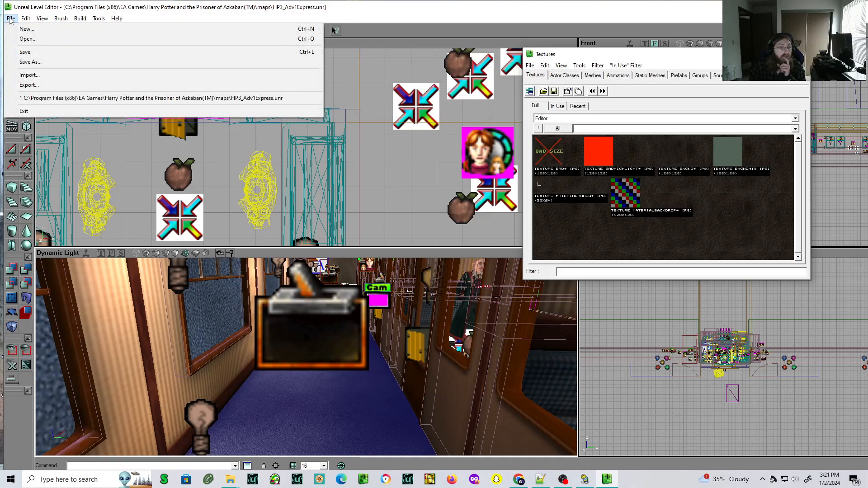
{"action": "left_click", "coordinate": [18, 29]}
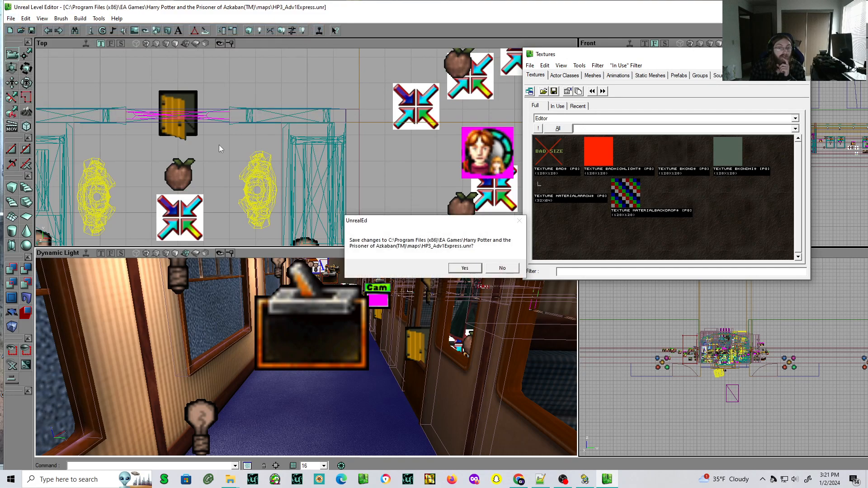
{"action": "left_click", "coordinate": [513, 268]}
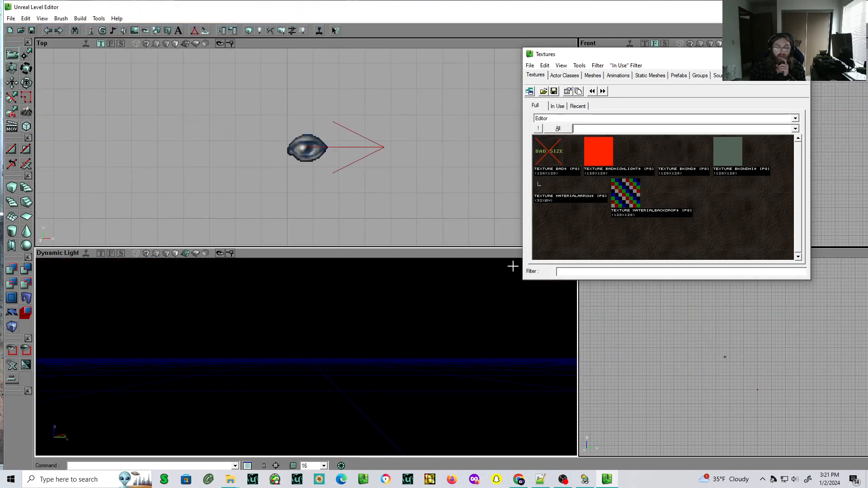
Expand the actor class tree through Pawn, HPEDPawn, KWPawnNative, KWPawn and HPPawn down to the HPCharacter classes
{"action": "left_click", "coordinate": [564, 75]}
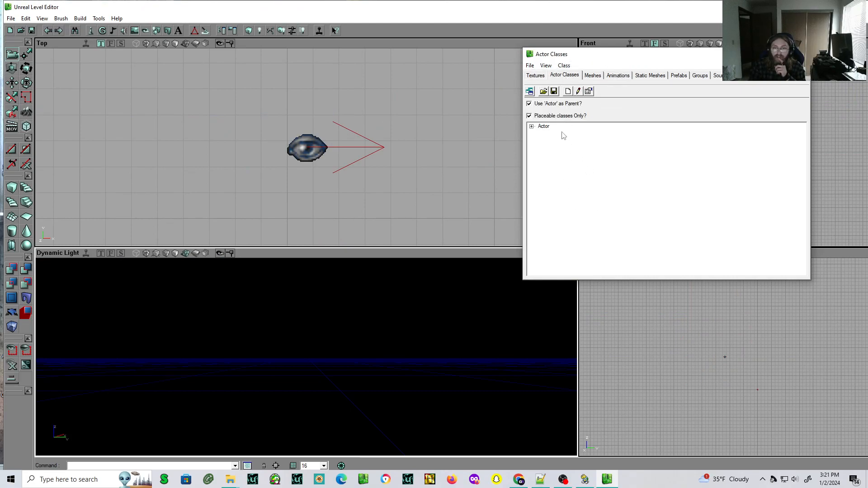
{"action": "left_click", "coordinate": [532, 127]}
{"action": "left_click", "coordinate": [540, 227]}
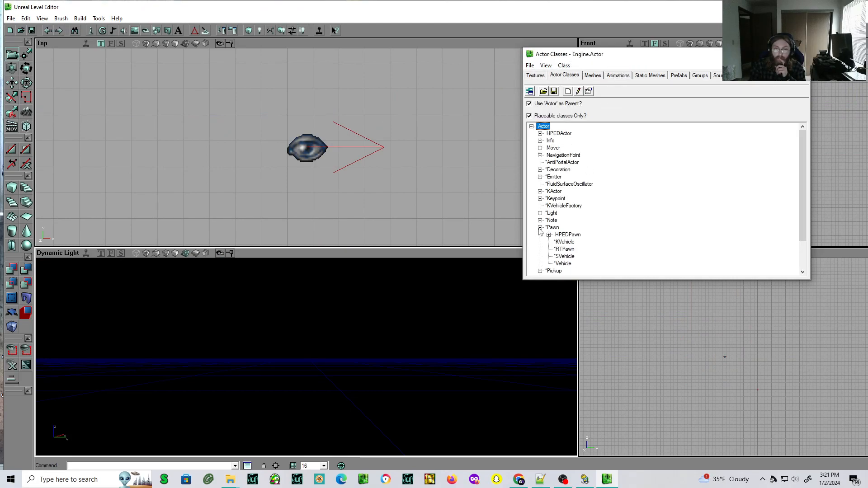
{"action": "left_click", "coordinate": [548, 235]}
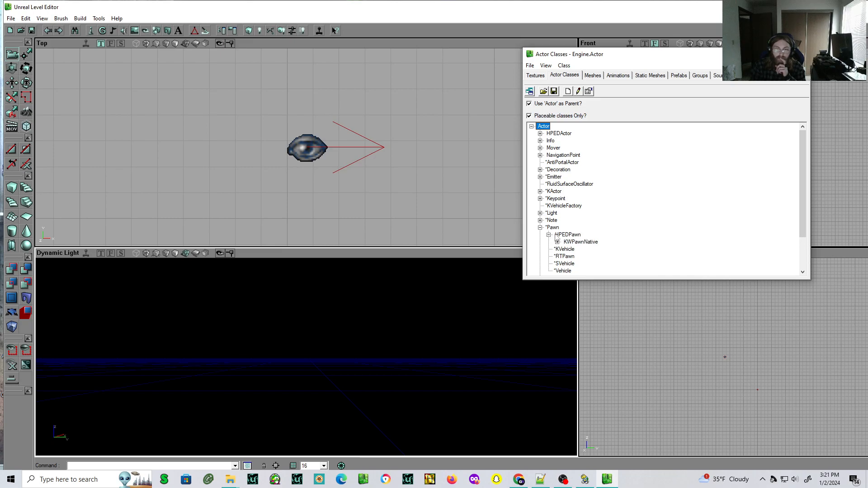
{"action": "left_click", "coordinate": [557, 241]}
{"action": "left_click", "coordinate": [566, 249]}
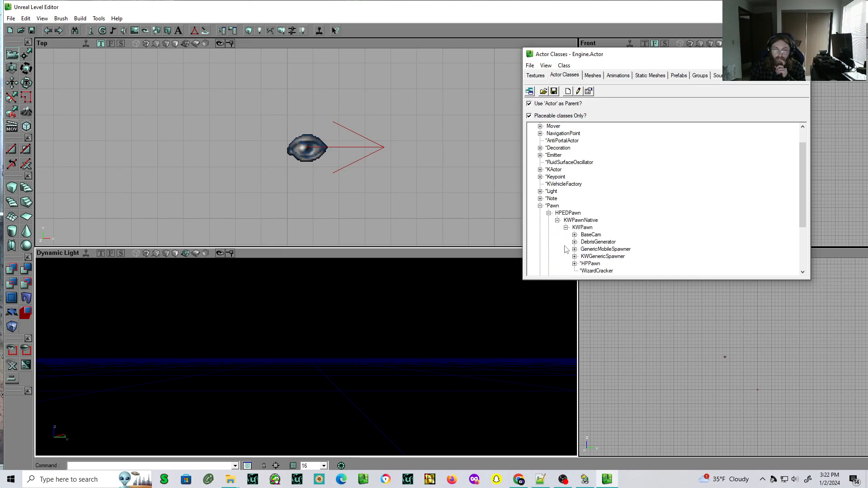
{"action": "left_click", "coordinate": [575, 264]}
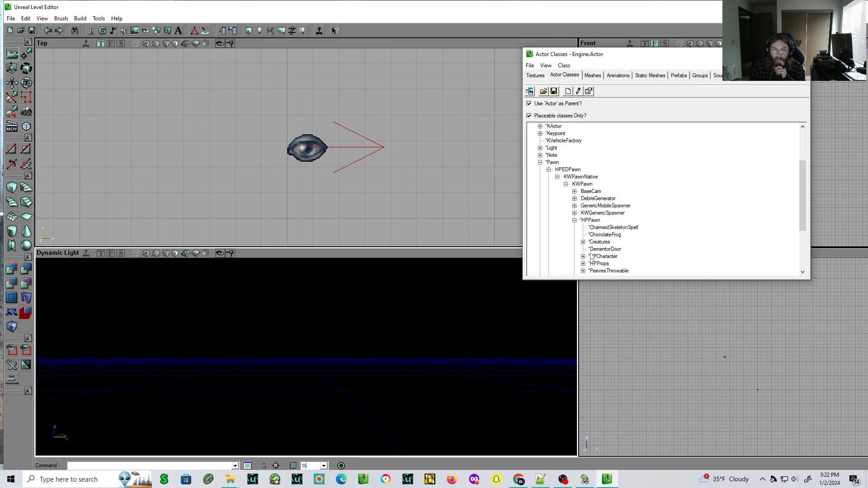
{"action": "left_click", "coordinate": [583, 257]}
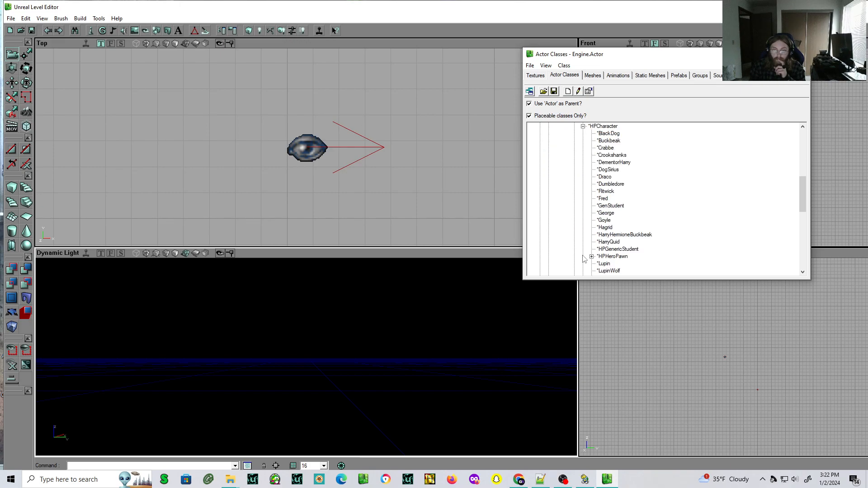
Expand the HPHeroPawn class to show its harry, Hermione and Ron classes
{"action": "left_click", "coordinate": [591, 257]}
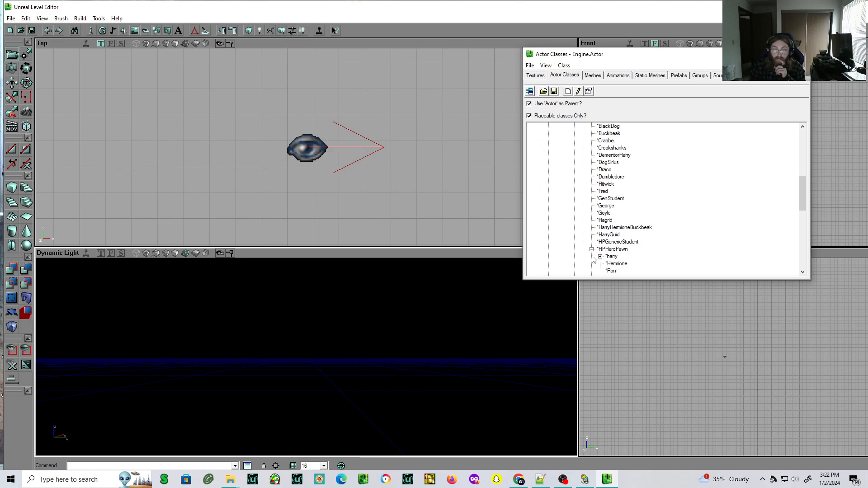
{"action": "left_click", "coordinate": [600, 257]}
{"action": "left_click", "coordinate": [600, 256]}
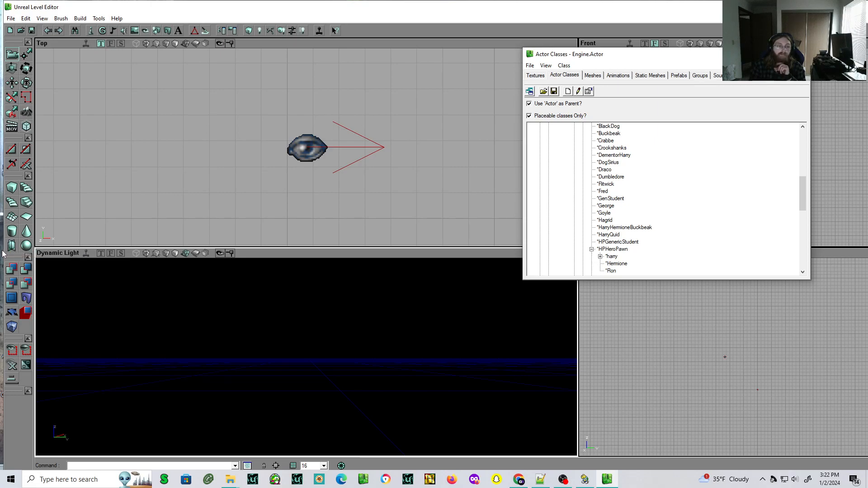
Build a cube brush and subtract it from the empty map to carve out a room
{"action": "left_click", "coordinate": [6, 193]}
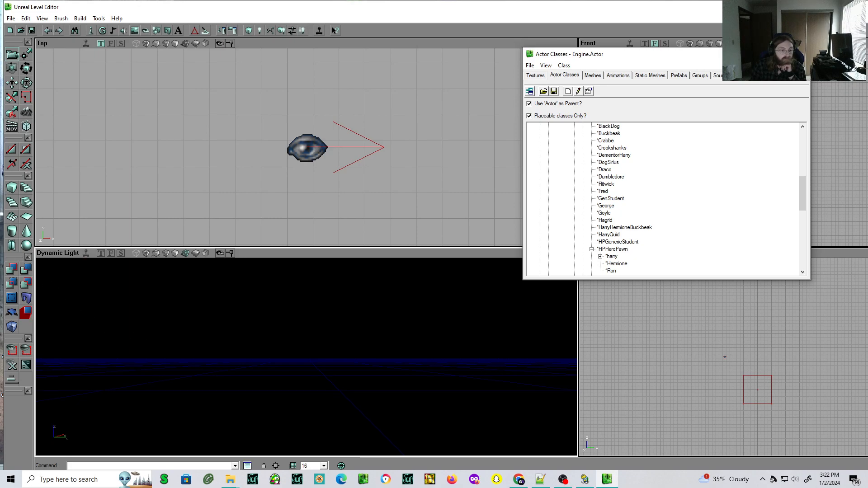
{"action": "left_click_drag", "start_coordinate": [139, 334], "coordinate": [146, 334]}
{"action": "left_click", "coordinate": [8, 189]}
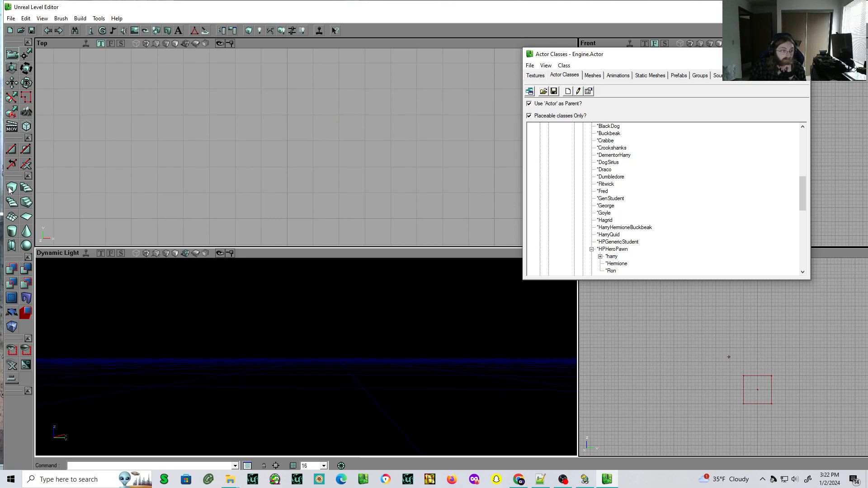
{"action": "left_click_drag", "start_coordinate": [204, 305], "coordinate": [178, 301]}
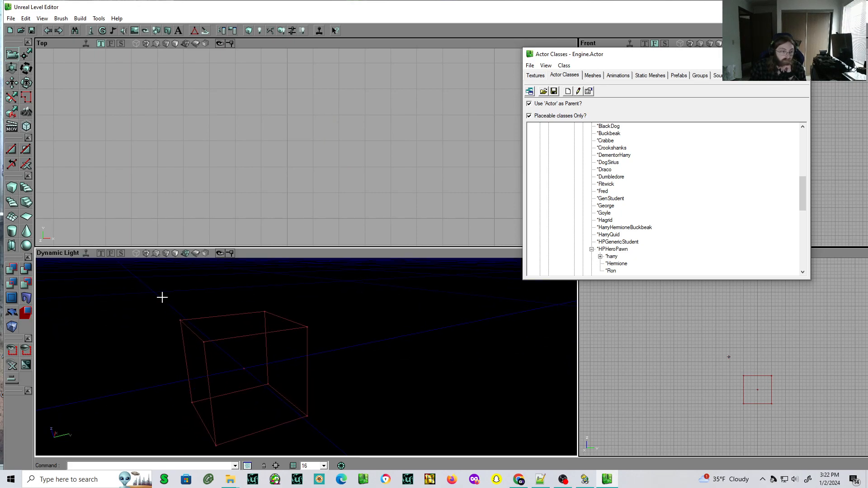
{"action": "left_click", "coordinate": [27, 270]}
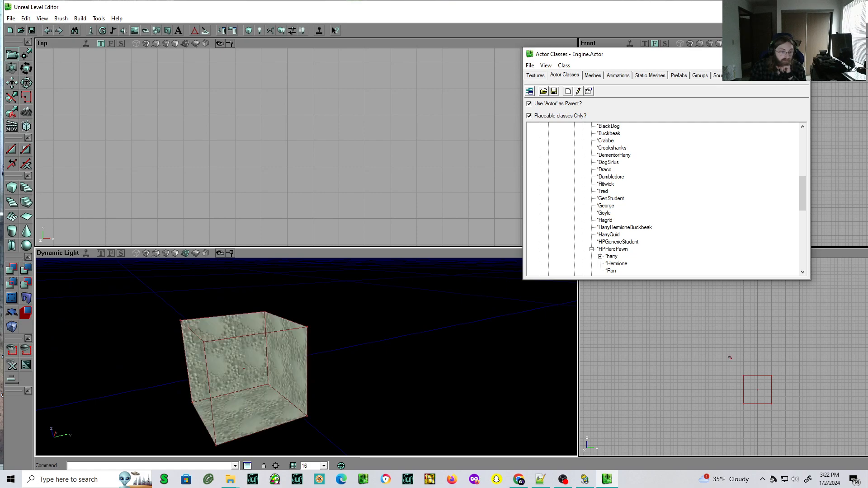
Add three lights at different spots on the floor of the cube room
{"action": "right_click", "coordinate": [246, 400]}
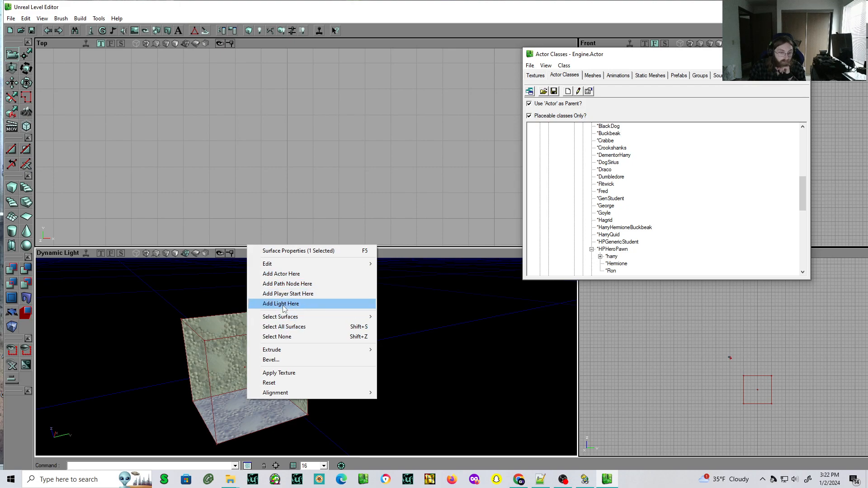
{"action": "left_click", "coordinate": [280, 303]}
{"action": "right_click", "coordinate": [236, 425]}
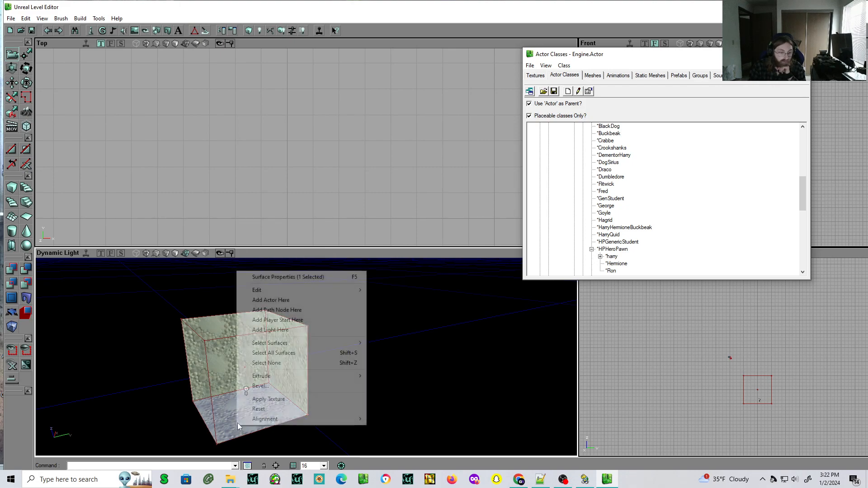
{"action": "left_click", "coordinate": [274, 331]}
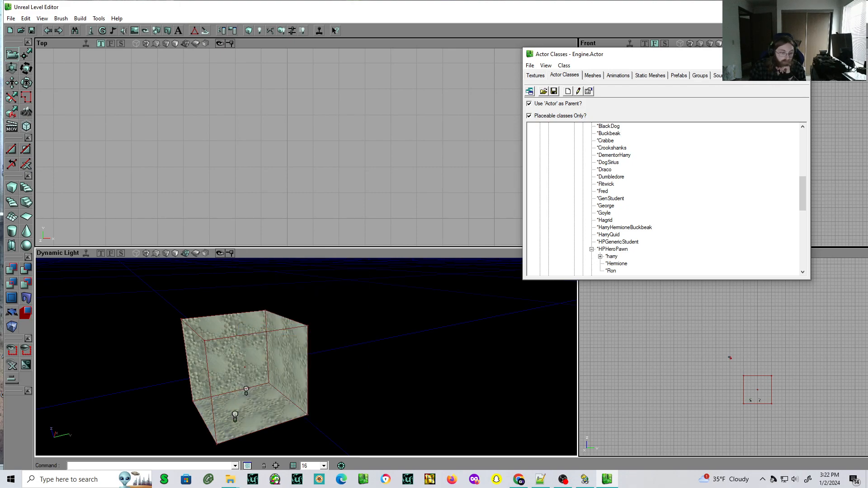
{"action": "right_click", "coordinate": [277, 405]}
{"action": "left_click", "coordinate": [294, 305]}
Place a harry actor near the back-left corner of the cube room's floor
{"action": "right_click", "coordinate": [220, 402]}
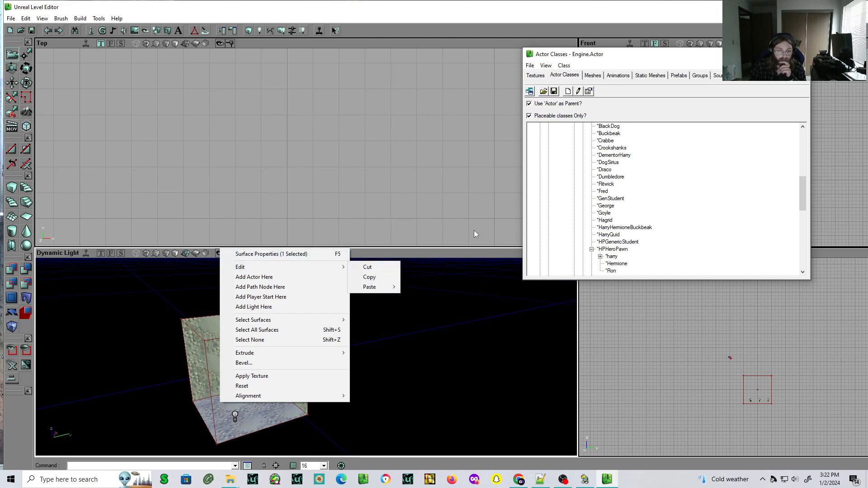
{"action": "left_click", "coordinate": [611, 256]}
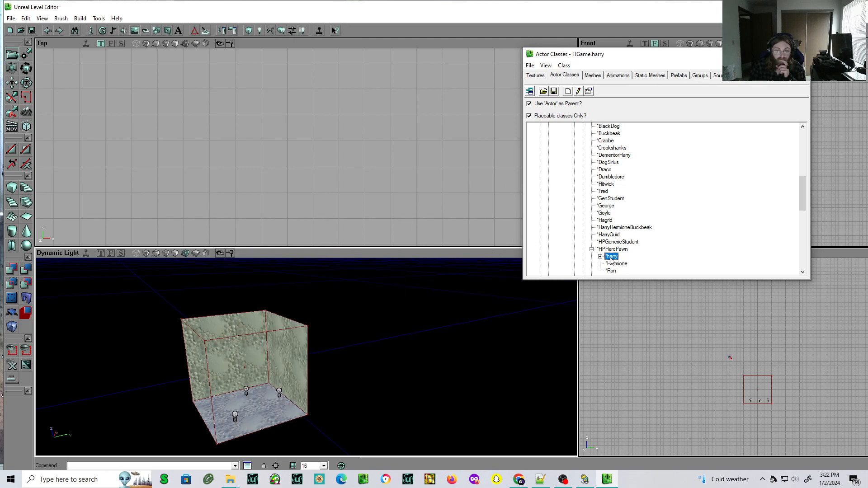
{"action": "right_click", "coordinate": [220, 399]}
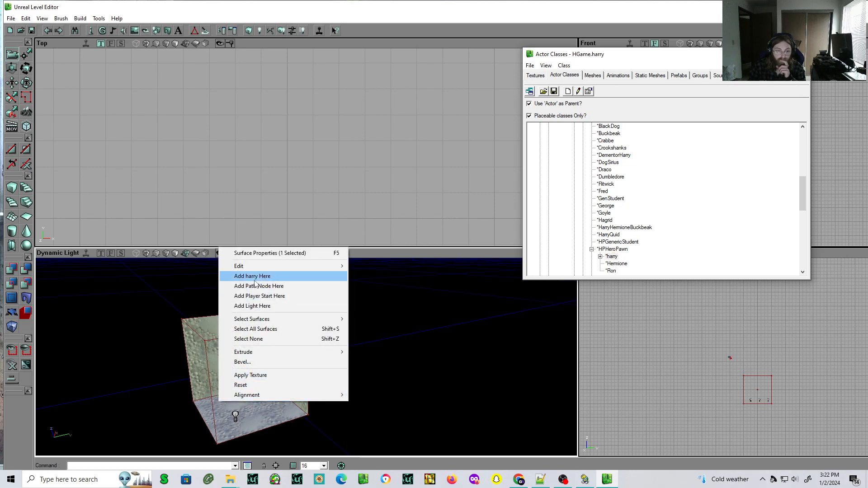
{"action": "left_click", "coordinate": [252, 275]}
Place a Hermione actor on the floor near the front-right side of the cube room
{"action": "left_click", "coordinate": [617, 264]}
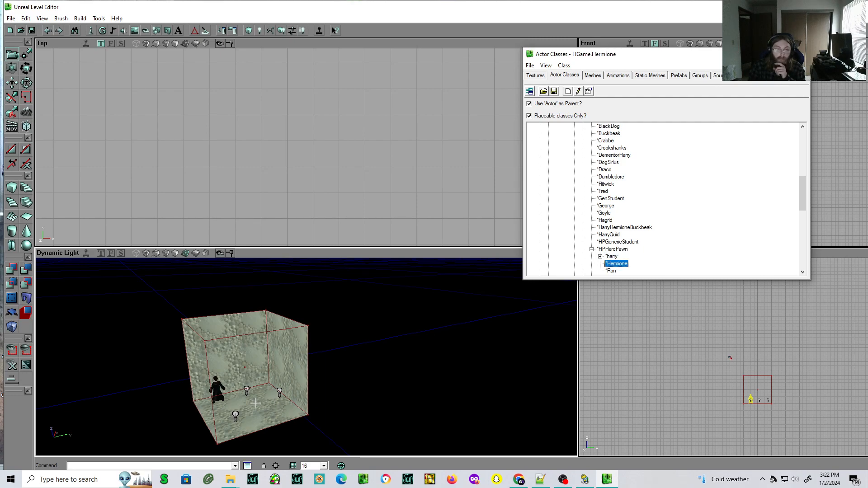
{"action": "left_click", "coordinate": [217, 385]}
{"action": "right_click", "coordinate": [218, 385]}
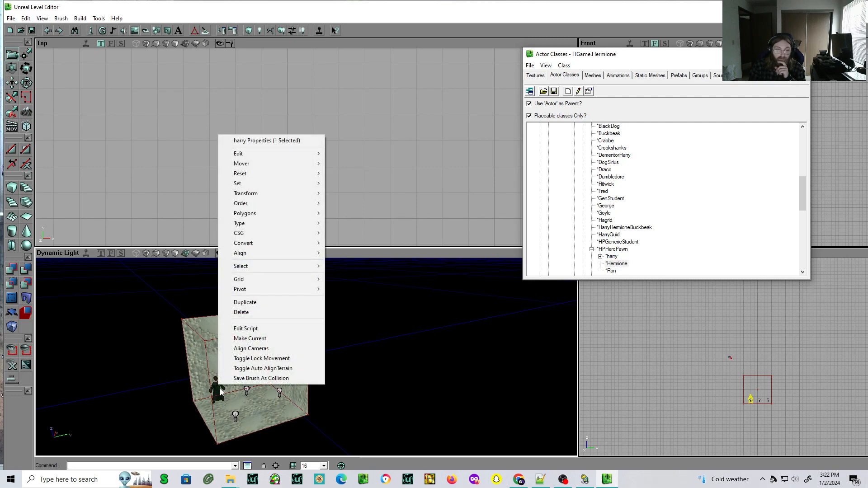
{"action": "left_click", "coordinate": [616, 263]}
{"action": "right_click", "coordinate": [268, 418]}
{"action": "left_click", "coordinate": [323, 293]}
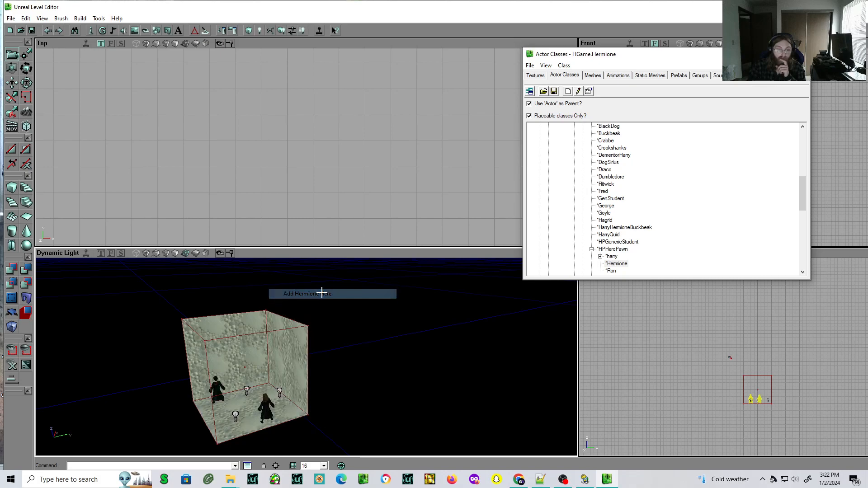
Place a Ron actor on the floor near the front-left corner of the cube room
{"action": "left_click", "coordinate": [610, 271]}
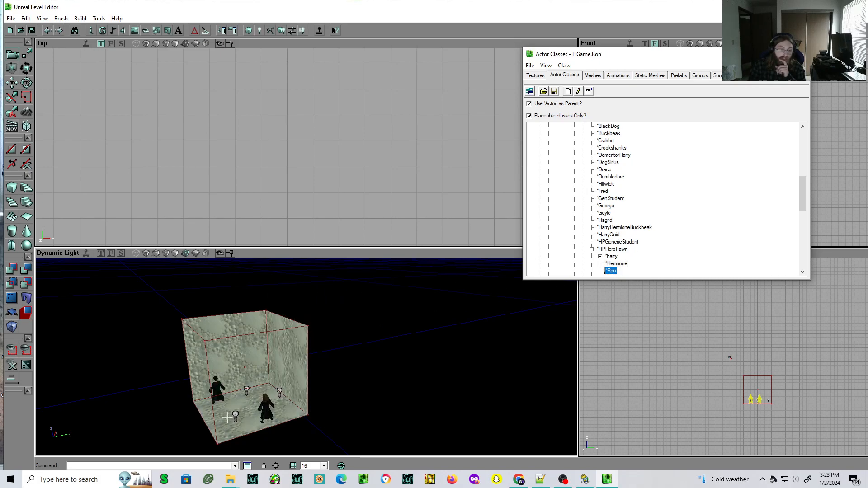
{"action": "right_click", "coordinate": [221, 433]}
{"action": "left_click", "coordinate": [251, 304]}
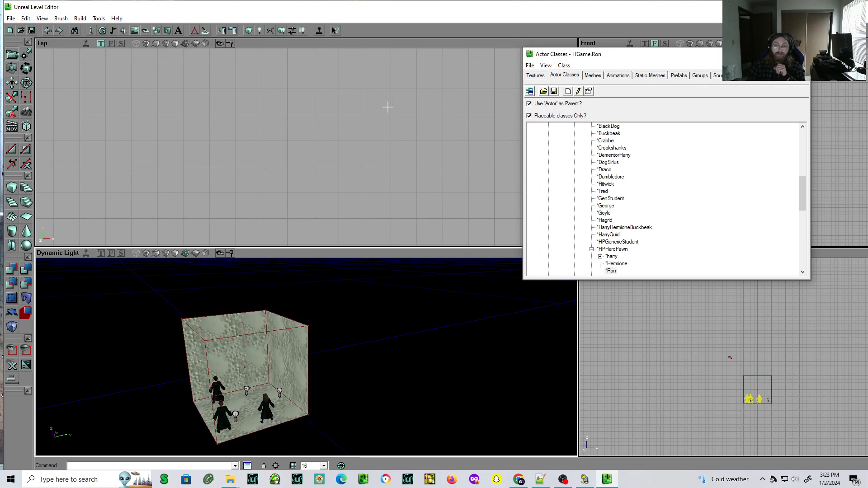
Try twice to save the map as test in the game's maps folder
{"action": "left_click", "coordinate": [11, 18]}
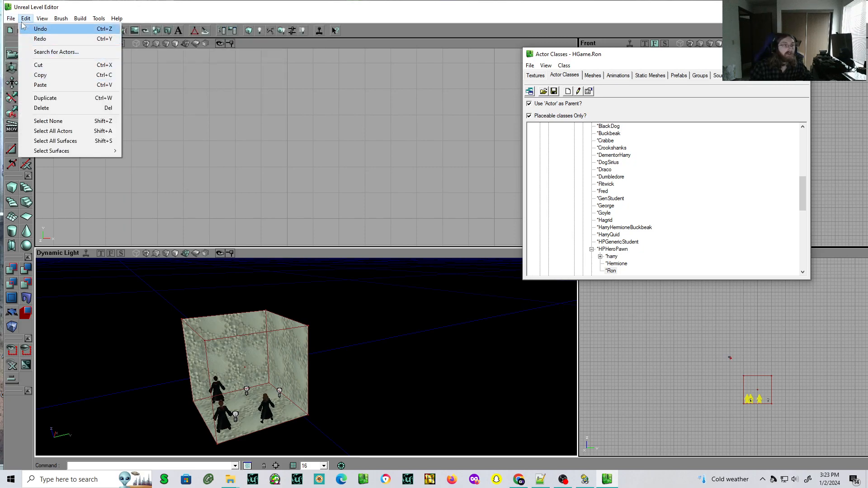
{"action": "left_click", "coordinate": [25, 64]}
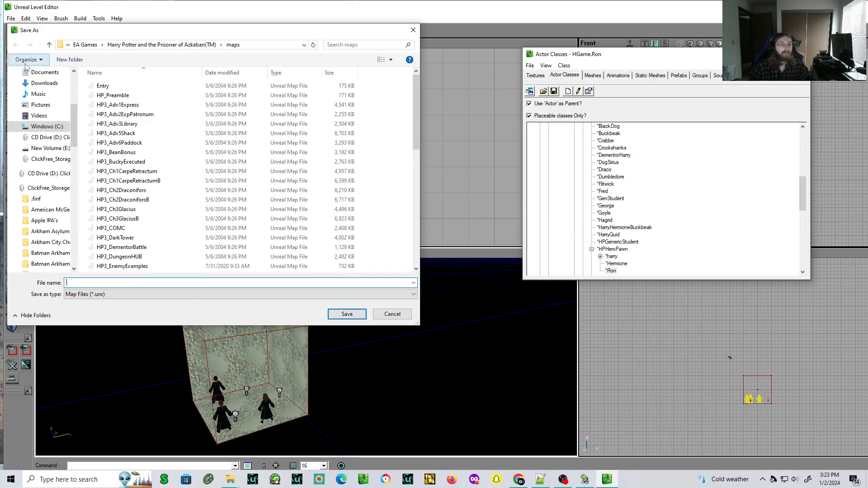
{"action": "type", "text": "test"}
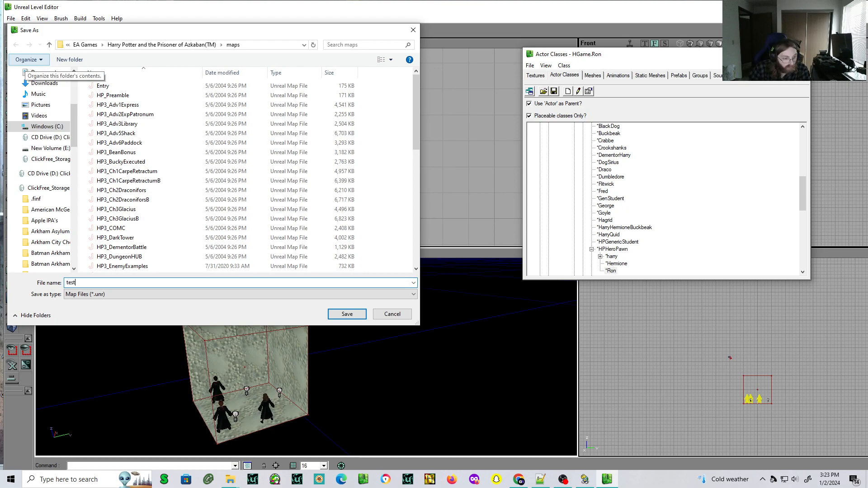
{"action": "left_click", "coordinate": [329, 314]}
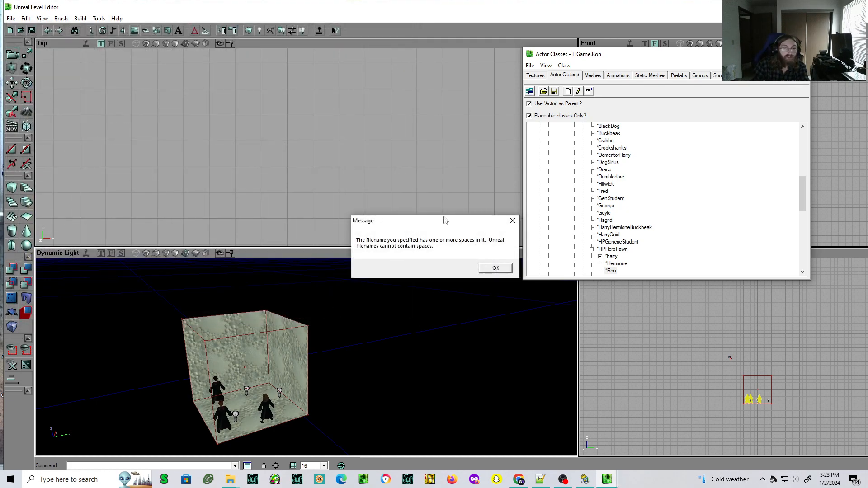
{"action": "left_click", "coordinate": [499, 269]}
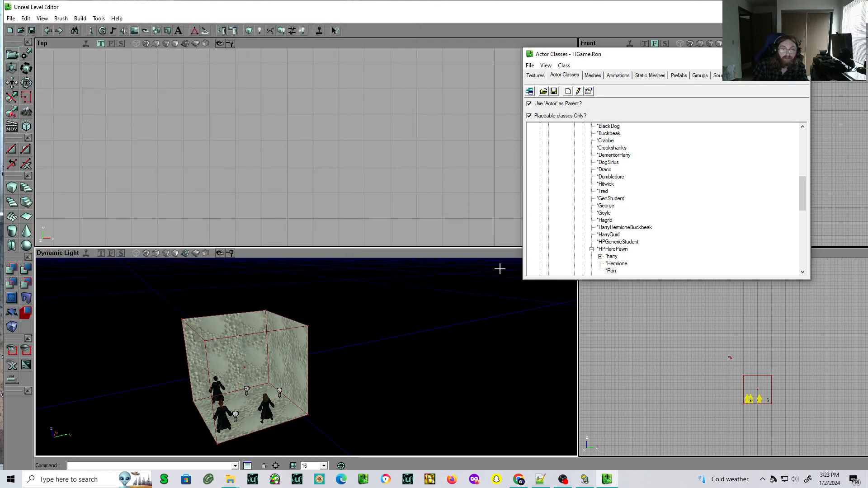
{"action": "left_click", "coordinate": [11, 19]}
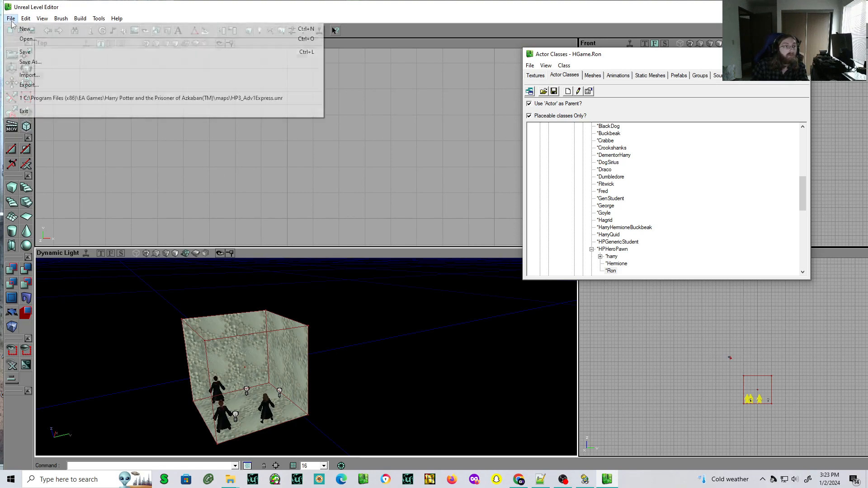
{"action": "left_click", "coordinate": [27, 62]}
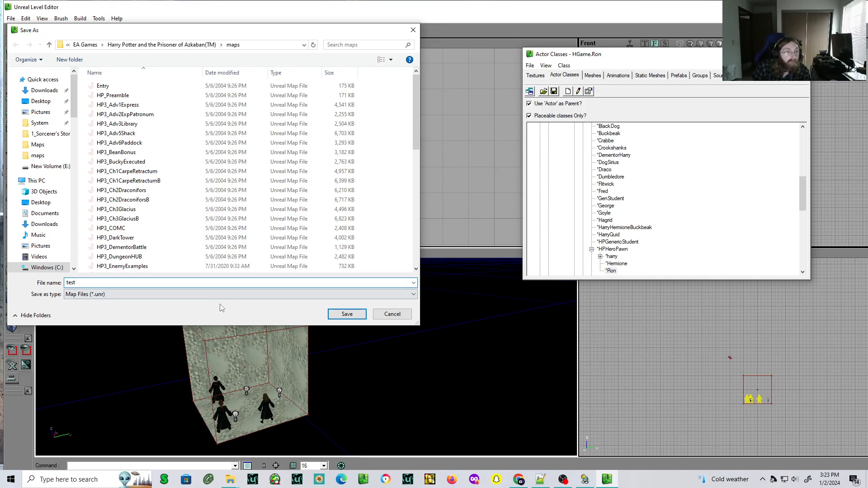
{"action": "left_click", "coordinate": [359, 316]}
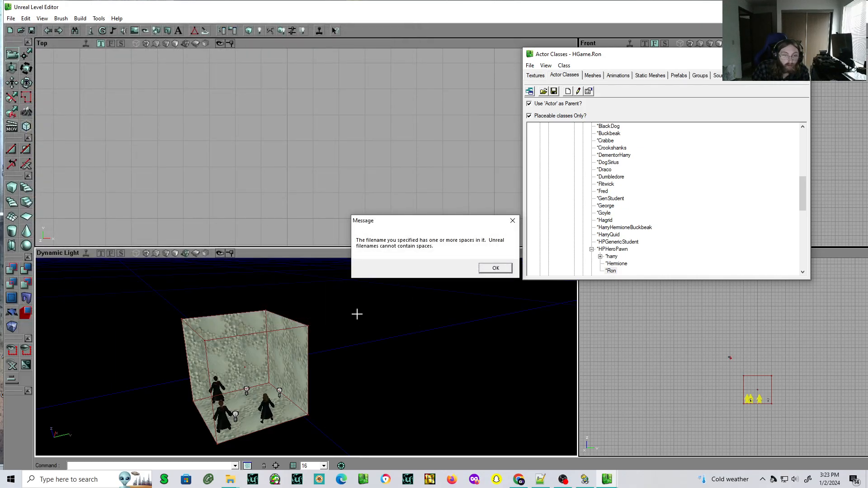
{"action": "left_click", "coordinate": [483, 265]}
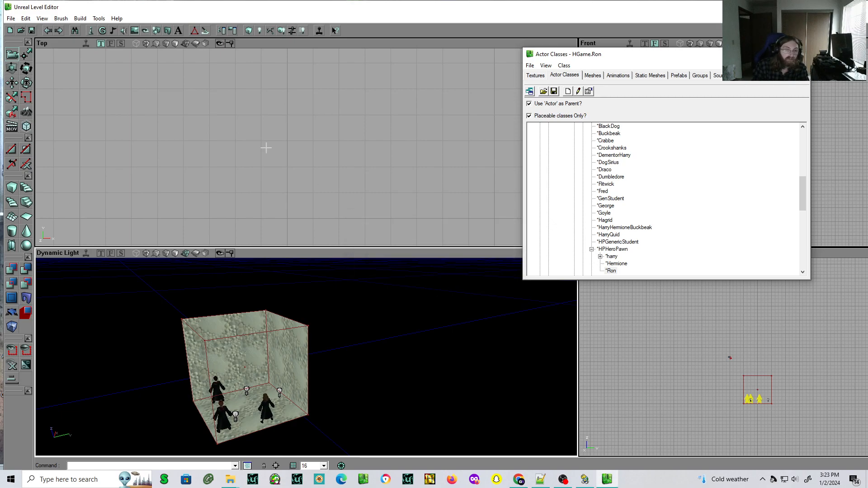
Try to save the map in the maps folder under the name t
{"action": "left_click", "coordinate": [10, 18]}
{"action": "left_click", "coordinate": [33, 67]}
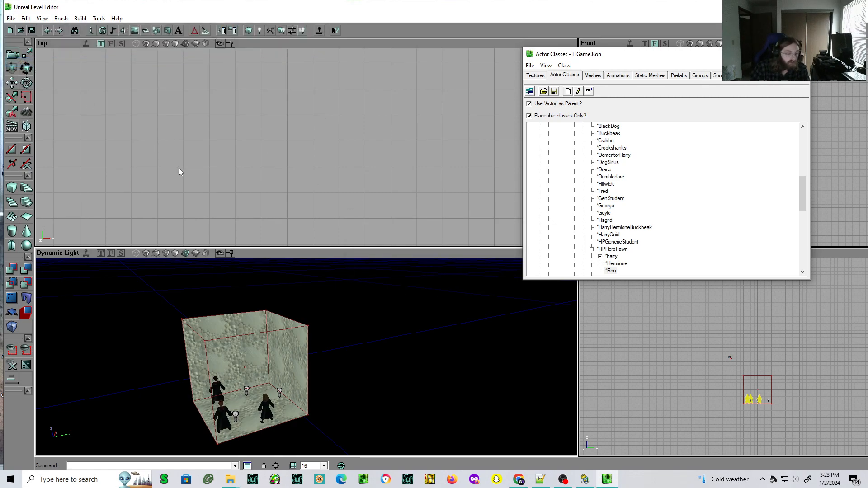
{"action": "type", "text": "t"}
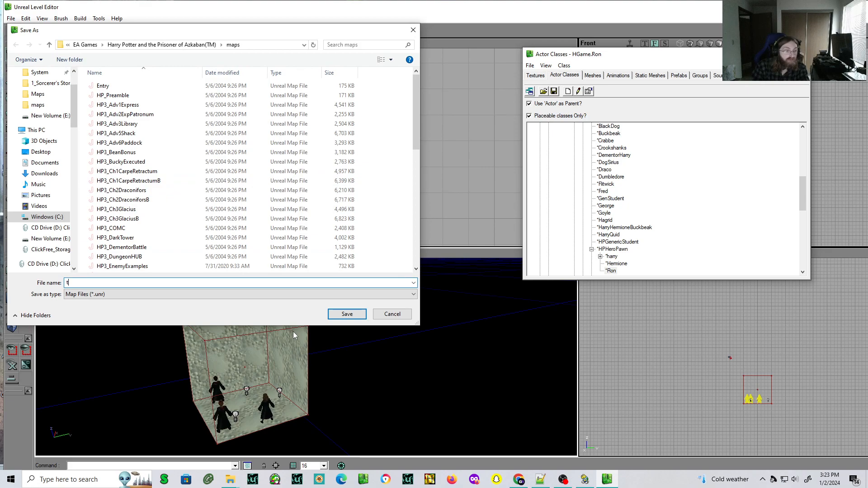
{"action": "left_click", "coordinate": [347, 314]}
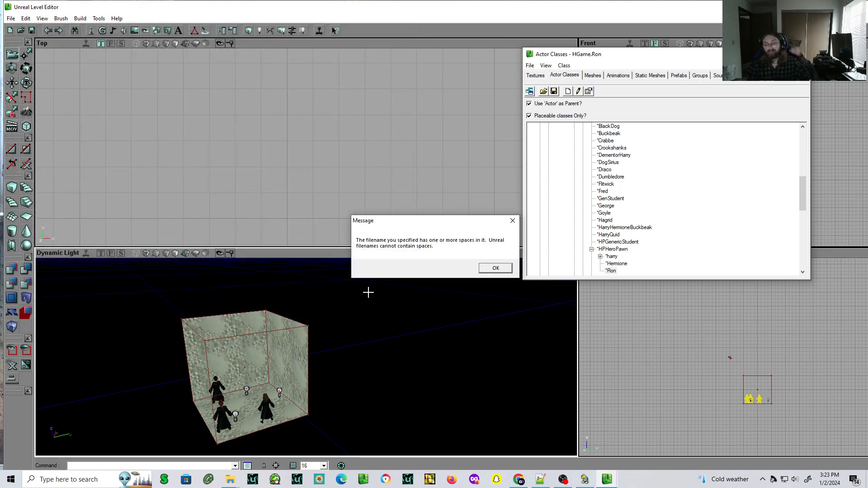
{"action": "left_click", "coordinate": [496, 268]}
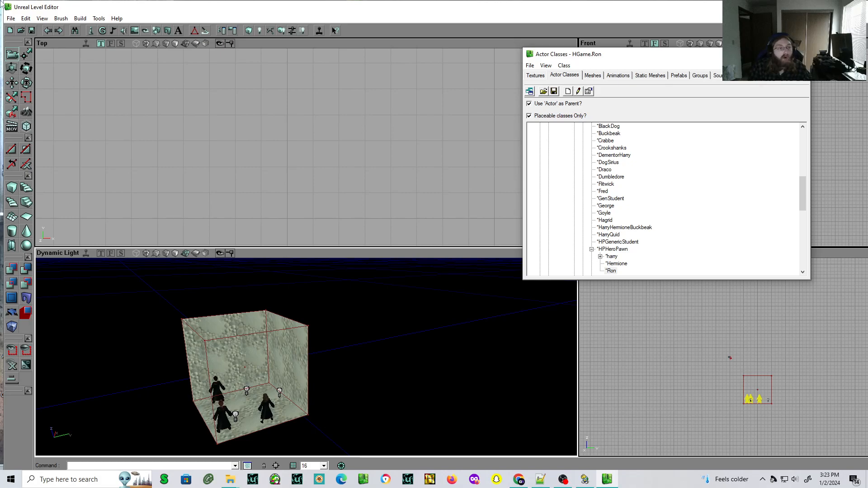
Try to save the map in the maps folder under the name fuckyou
{"action": "left_click", "coordinate": [11, 18]}
{"action": "left_click", "coordinate": [31, 62]}
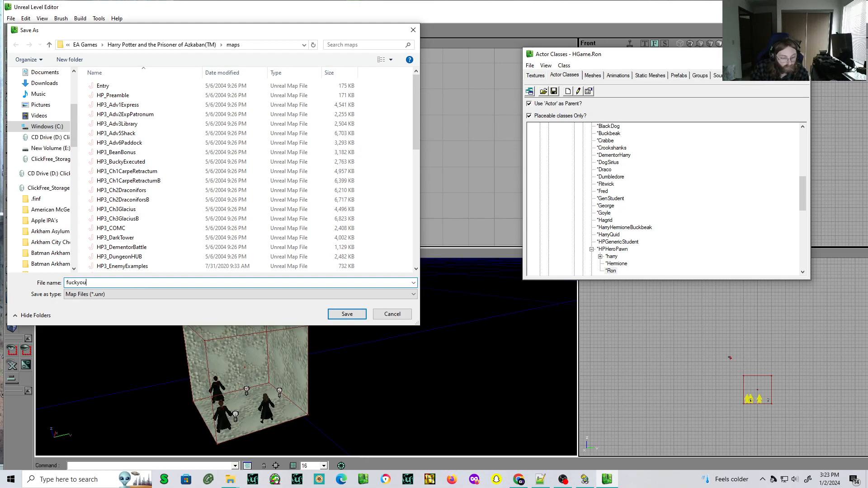
{"action": "left_click", "coordinate": [341, 314]}
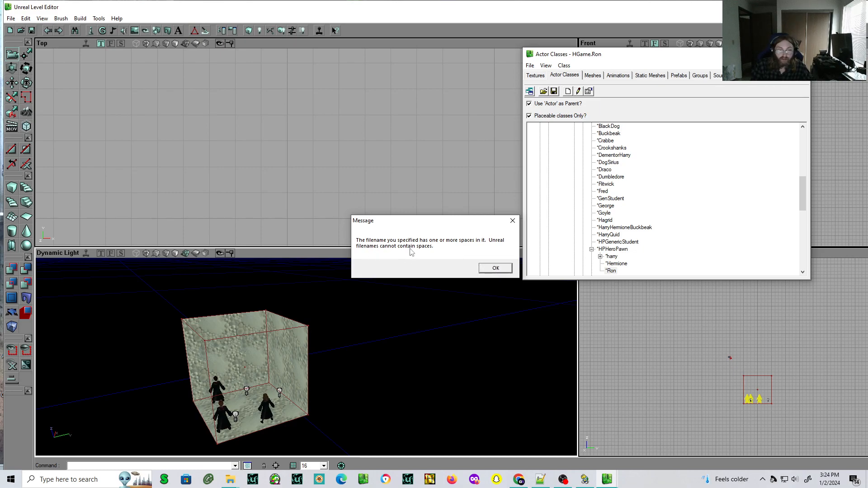
{"action": "left_click", "coordinate": [500, 270]}
Try again to save the map as a new map file
{"action": "left_click", "coordinate": [11, 18]}
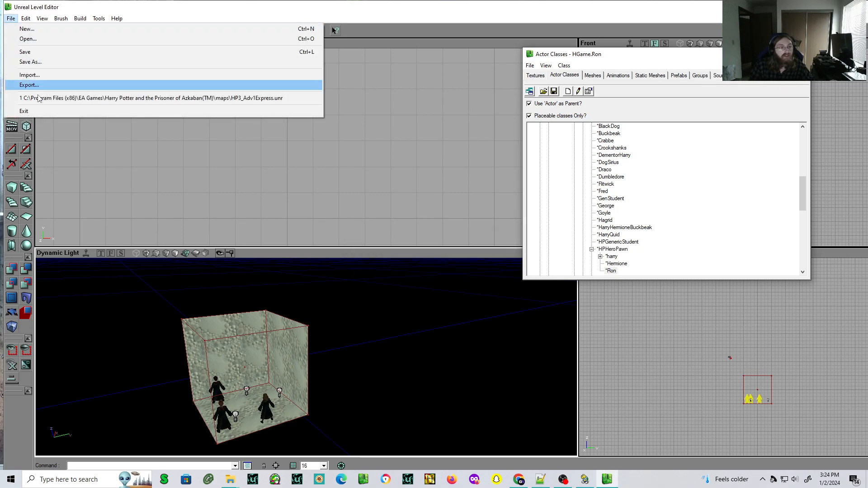
{"action": "left_click", "coordinate": [30, 62]}
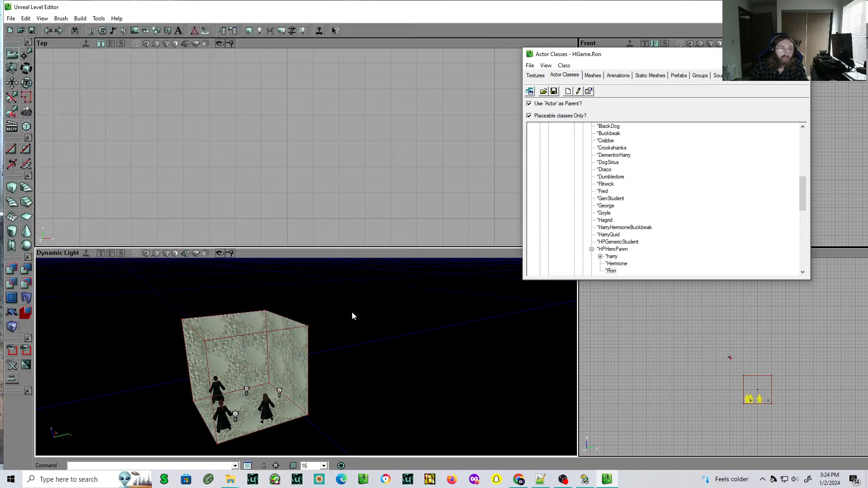
{"action": "left_click", "coordinate": [351, 313]}
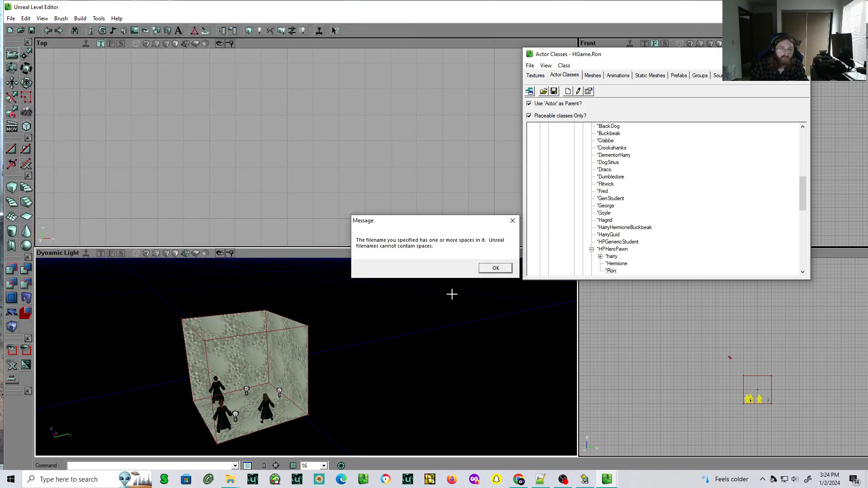
{"action": "left_click", "coordinate": [500, 269]}
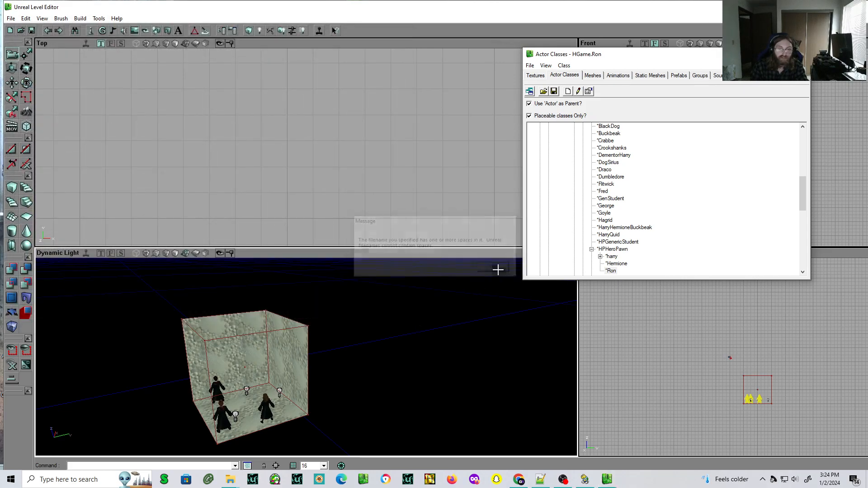
Try to save the cube room map in the game's maps folder with the file name t
{"action": "left_click", "coordinate": [10, 18]}
{"action": "left_click", "coordinate": [25, 53]}
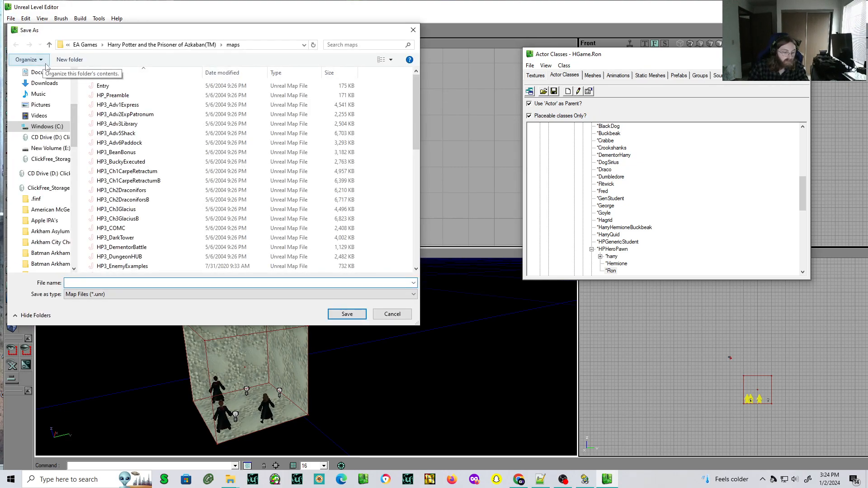
{"action": "type", "text": "t"}
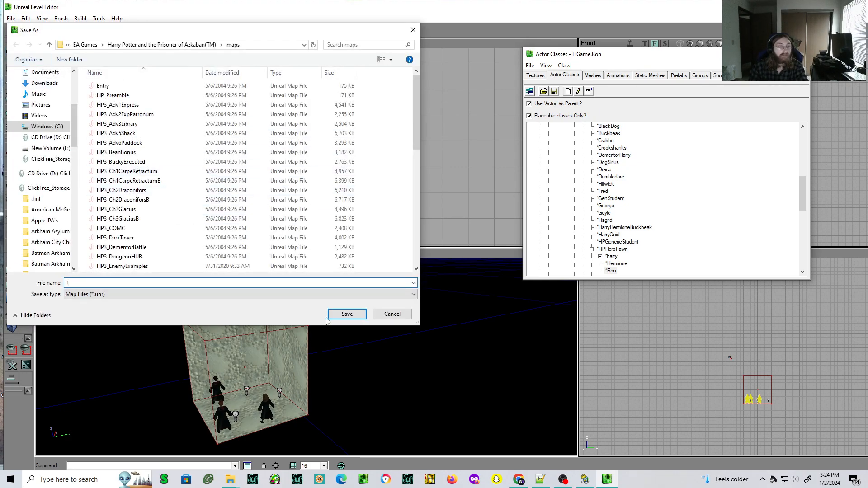
{"action": "left_click", "coordinate": [349, 315]}
{"action": "left_click", "coordinate": [497, 267]}
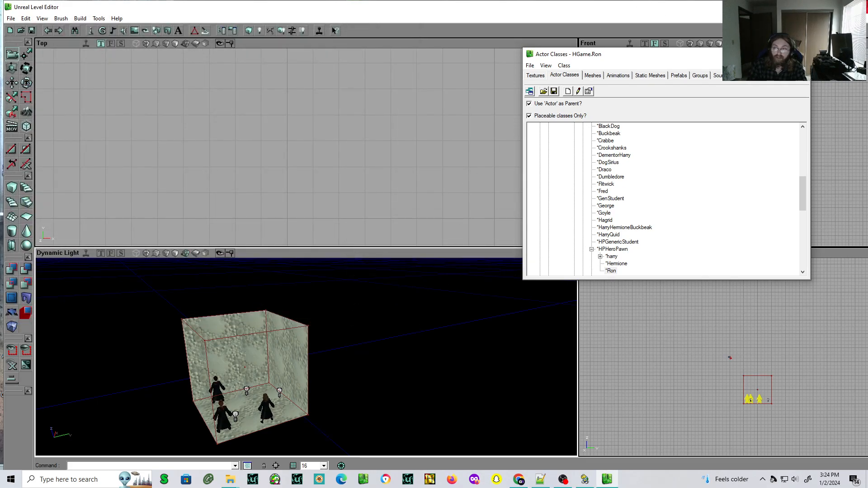
Close the Unreal level editor and shift the Koops HP Editor launcher window slightly across the desktop
{"action": "left_click", "coordinate": [859, 6]}
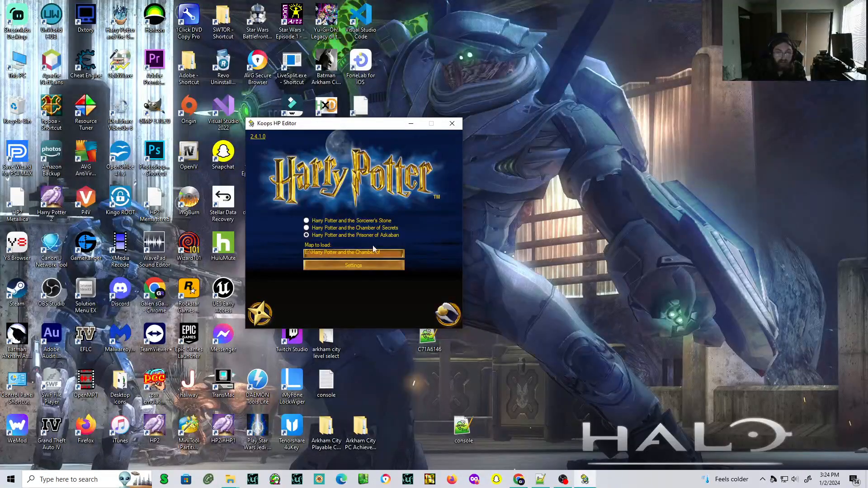
{"action": "left_click_drag", "start_coordinate": [304, 123], "coordinate": [359, 125]}
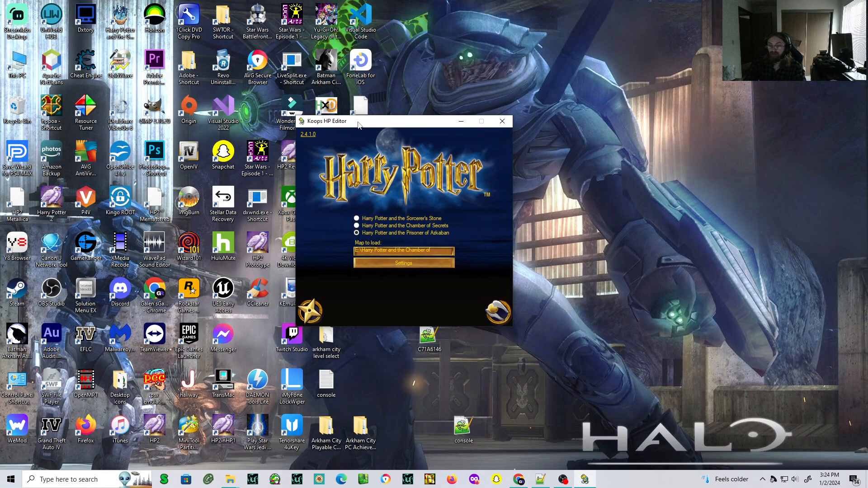